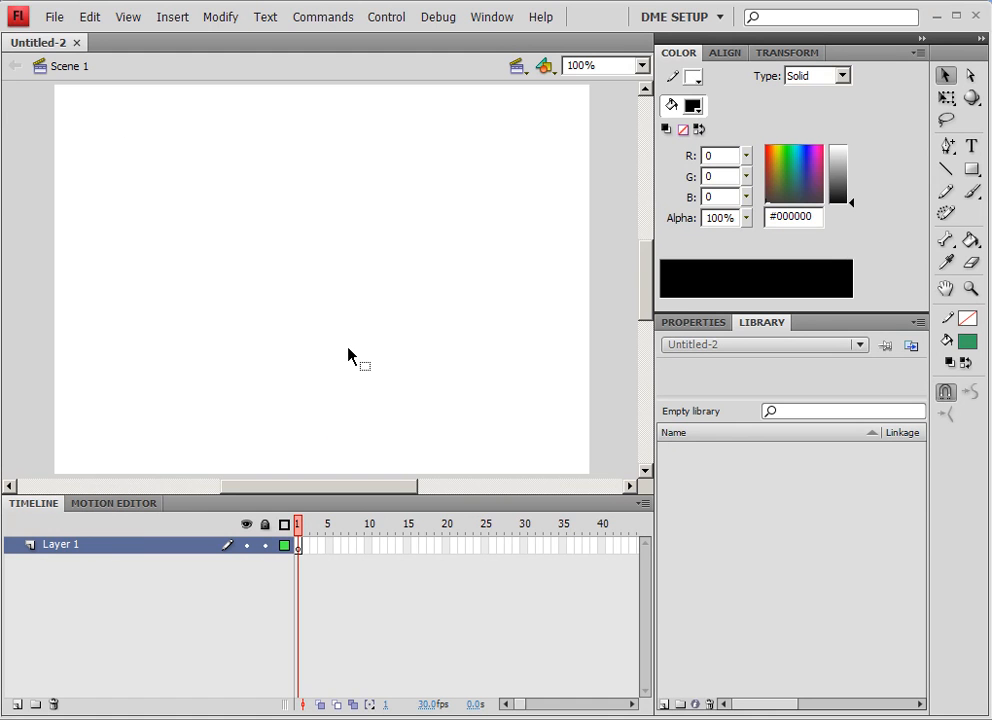
- Switch to Illustrator and start a new document with the Web document profile
{"action": "left_click", "coordinate": [551, 719]}
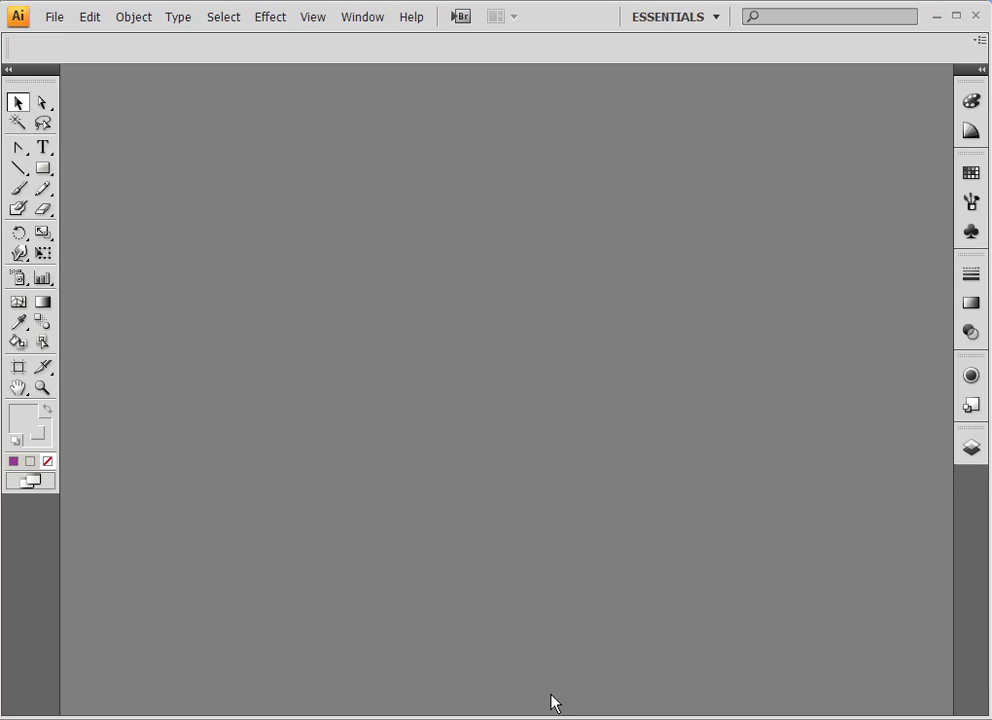
{"action": "left_click", "coordinate": [50, 16]}
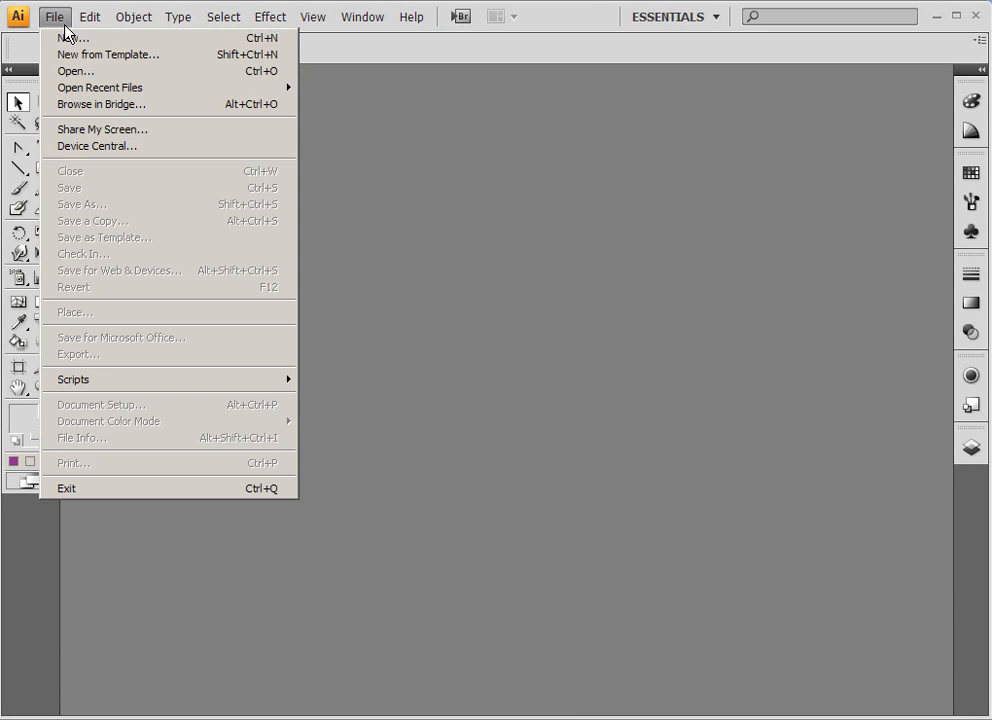
{"action": "left_click", "coordinate": [64, 35]}
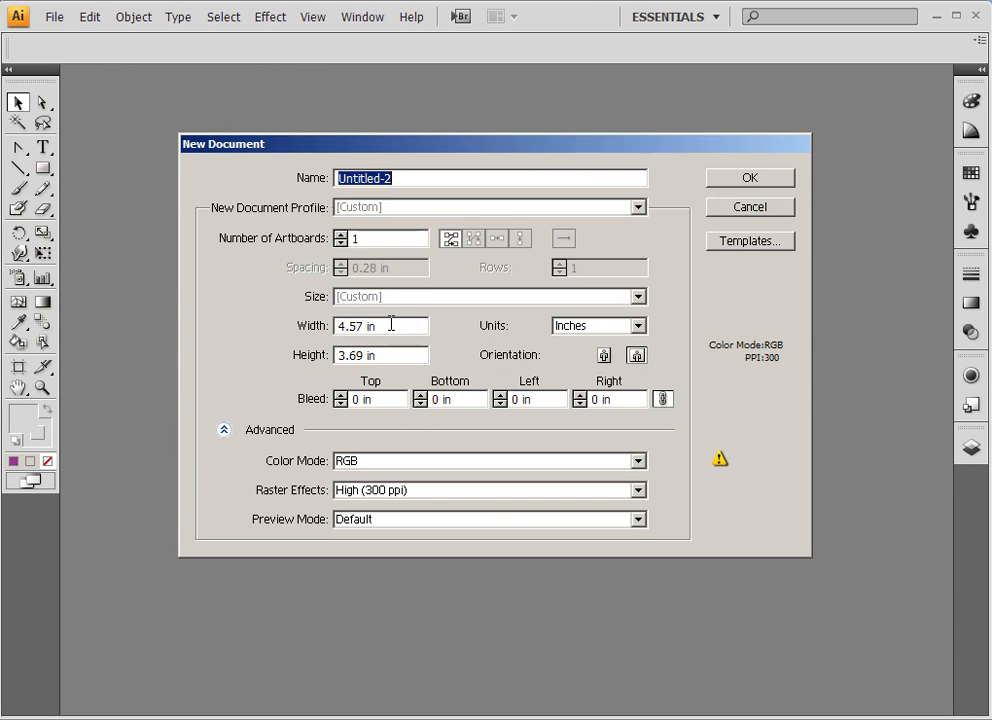
{"action": "left_click", "coordinate": [617, 327]}
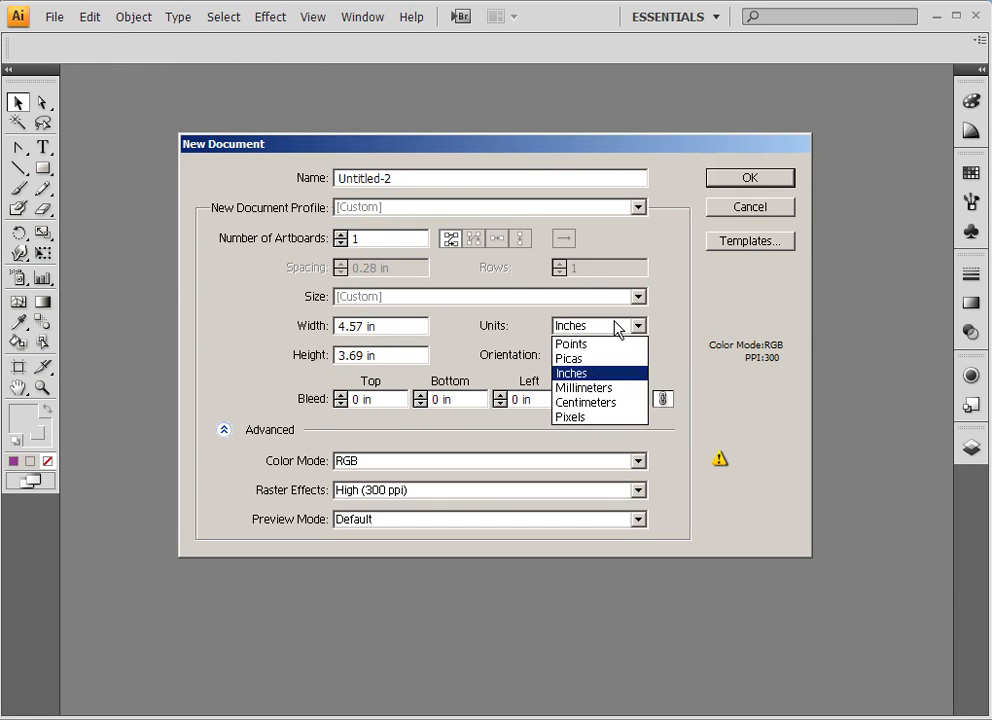
{"action": "left_click", "coordinate": [434, 213]}
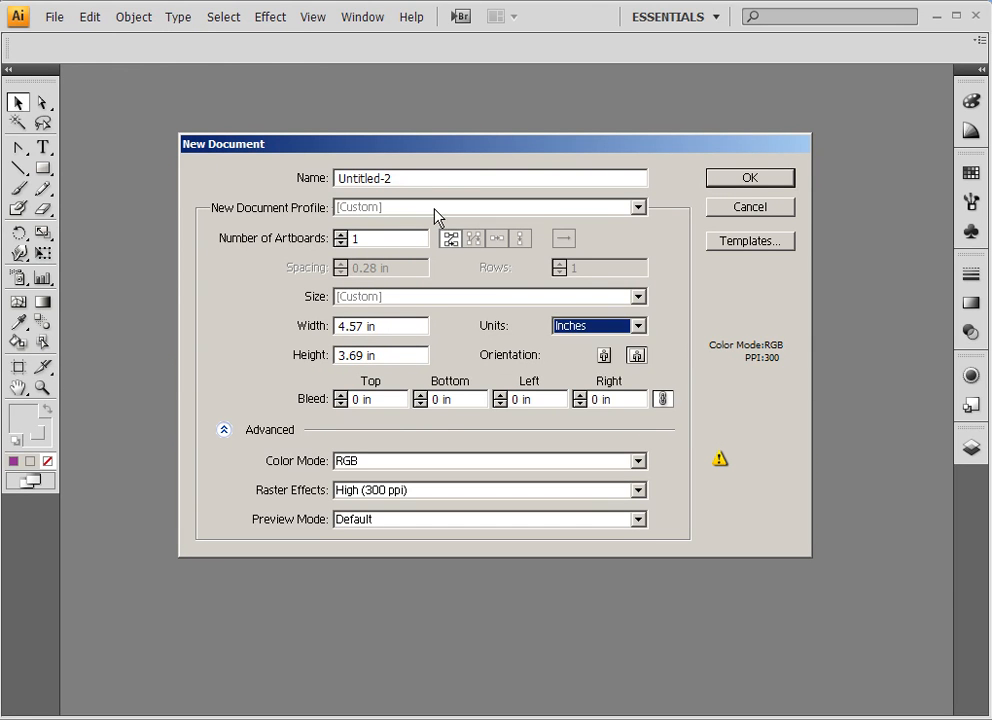
{"action": "left_click", "coordinate": [638, 207]}
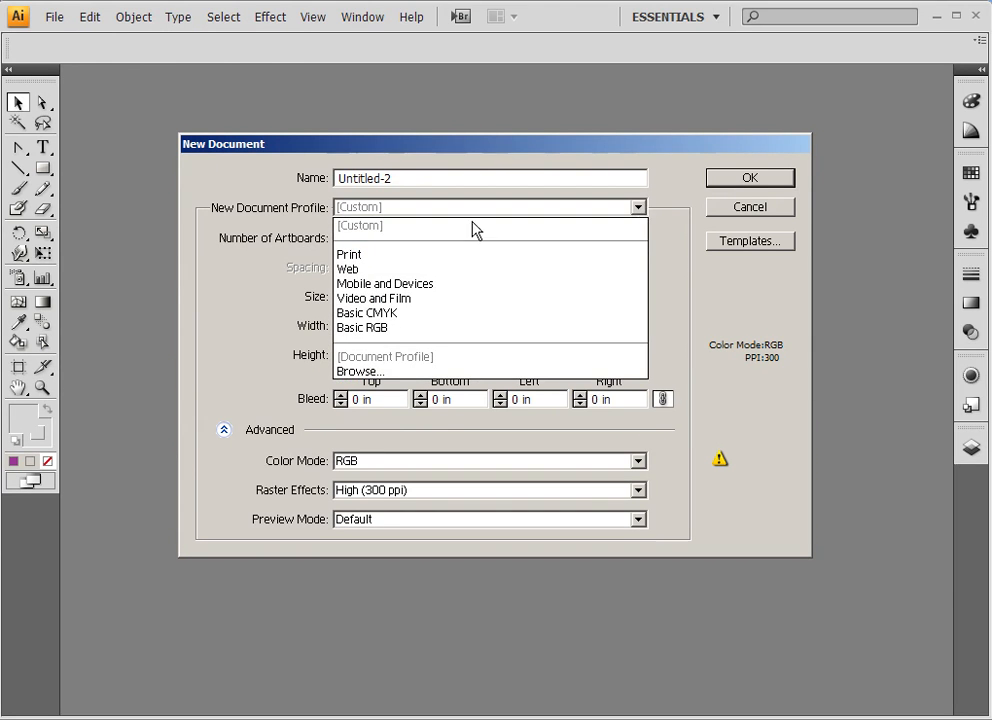
{"action": "left_click", "coordinate": [365, 270]}
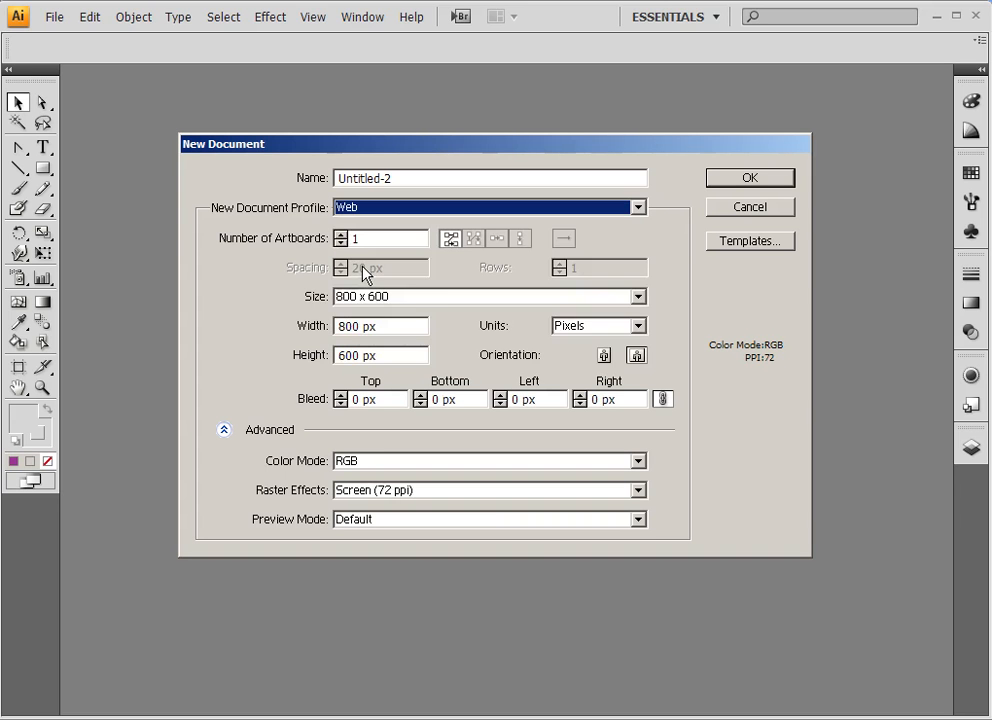
- Set the new document's width to 550 px and height to 400 px and create it
{"action": "left_click", "coordinate": [443, 298]}
{"action": "left_click", "coordinate": [358, 343]}
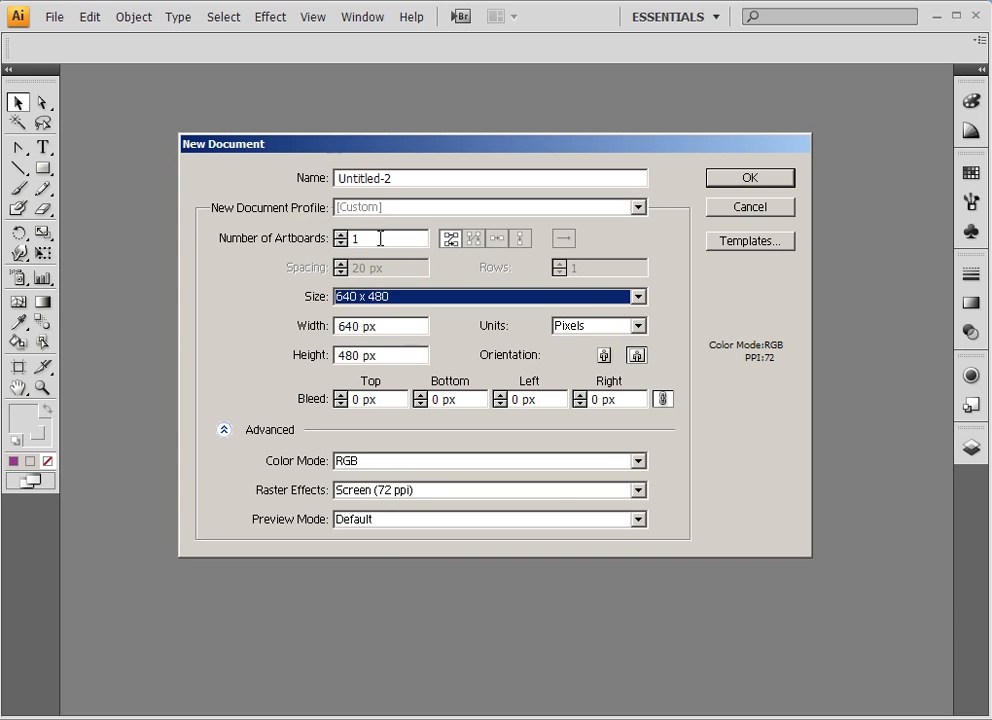
{"action": "left_click_drag", "start_coordinate": [348, 325], "coordinate": [306, 327]}
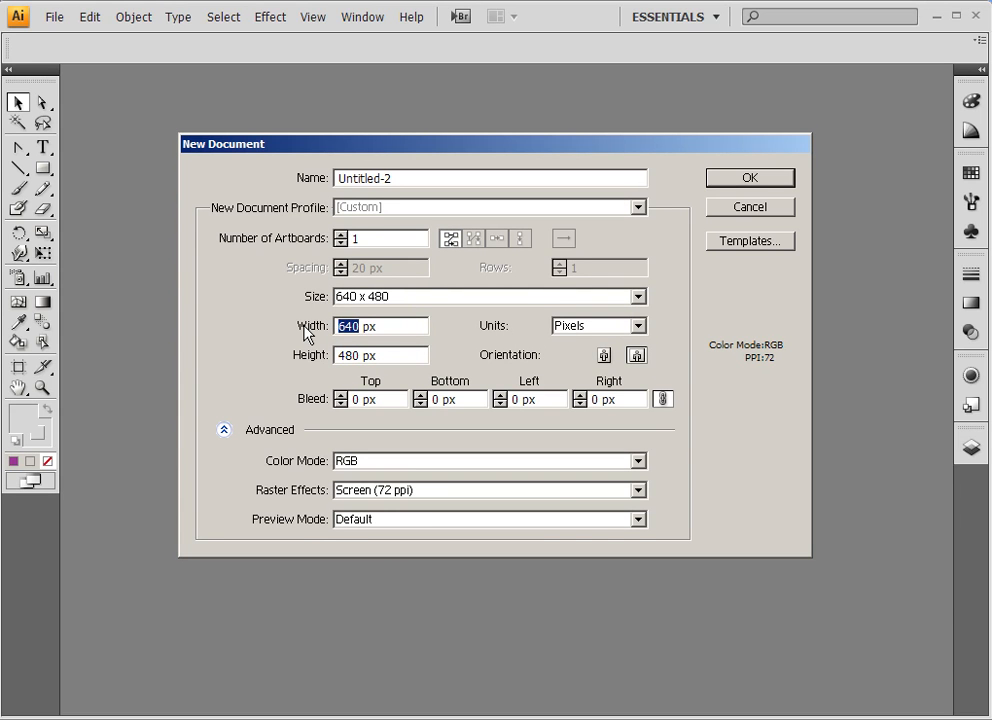
{"action": "type", "text": "550"}
{"action": "key", "text": "Tab"}
{"action": "type", "text": "400"}
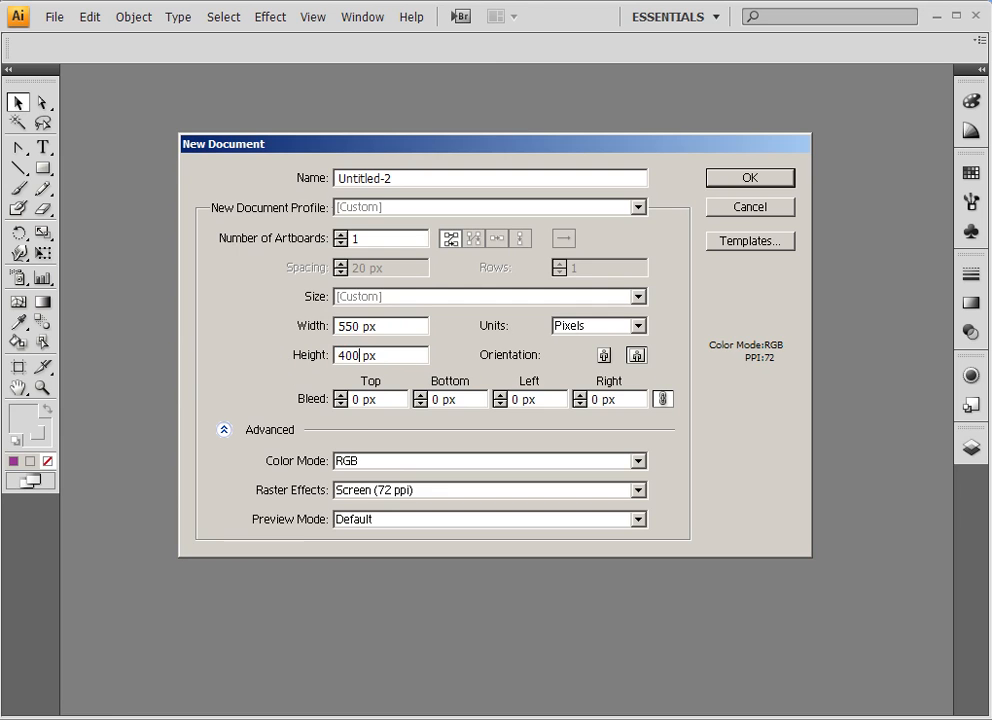
{"action": "key", "text": "Return"}
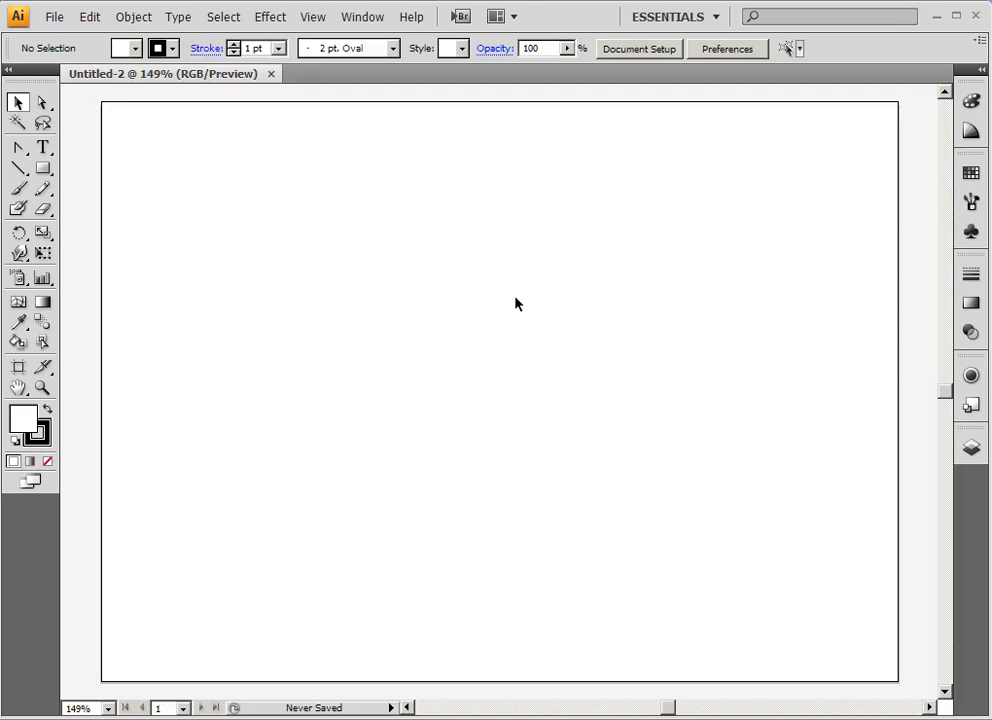
- Draw a rectangle about 101 × 109 px near the artboard's upper-left corner and fill it with the bright pink swatch
{"action": "key", "text": "ctrl+1"}
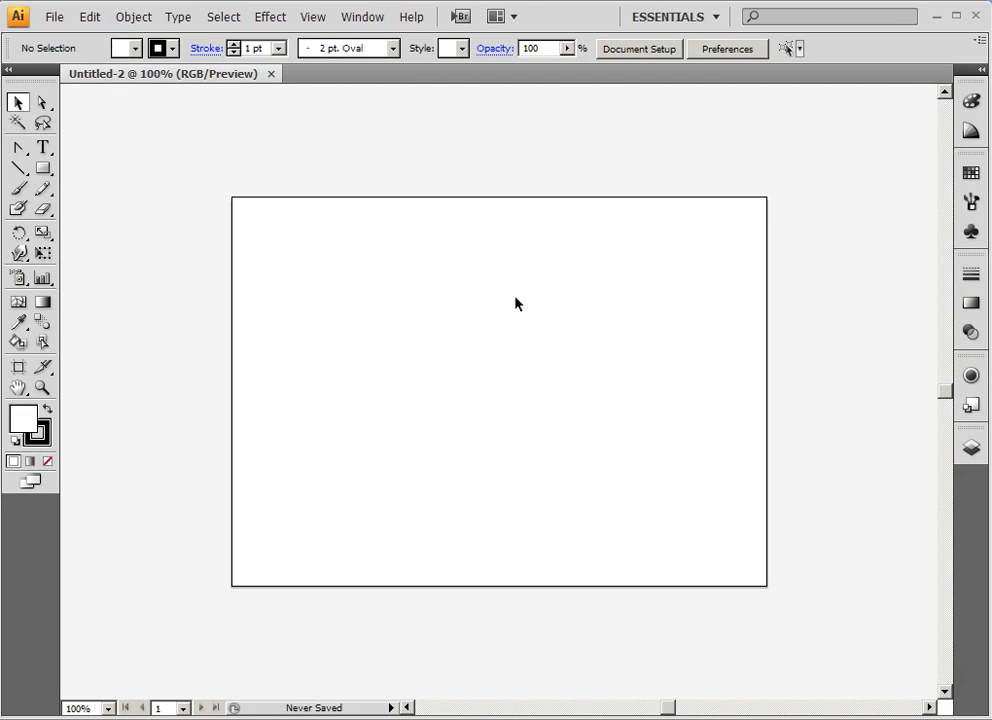
{"action": "left_click_drag", "start_coordinate": [566, 372], "coordinate": [534, 359]}
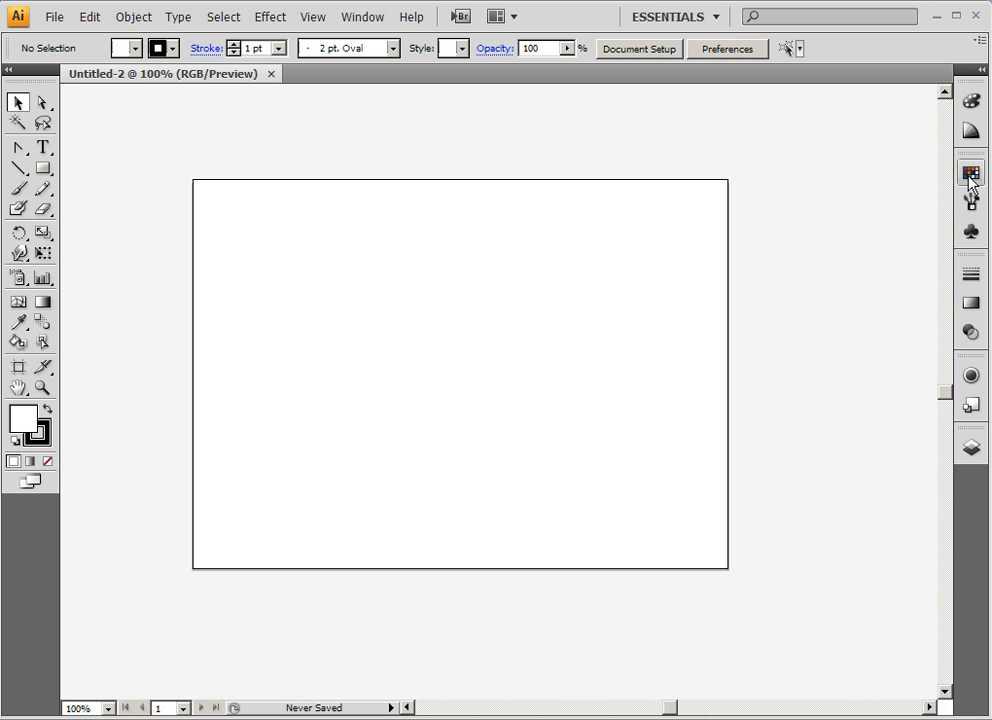
{"action": "left_click", "coordinate": [43, 168]}
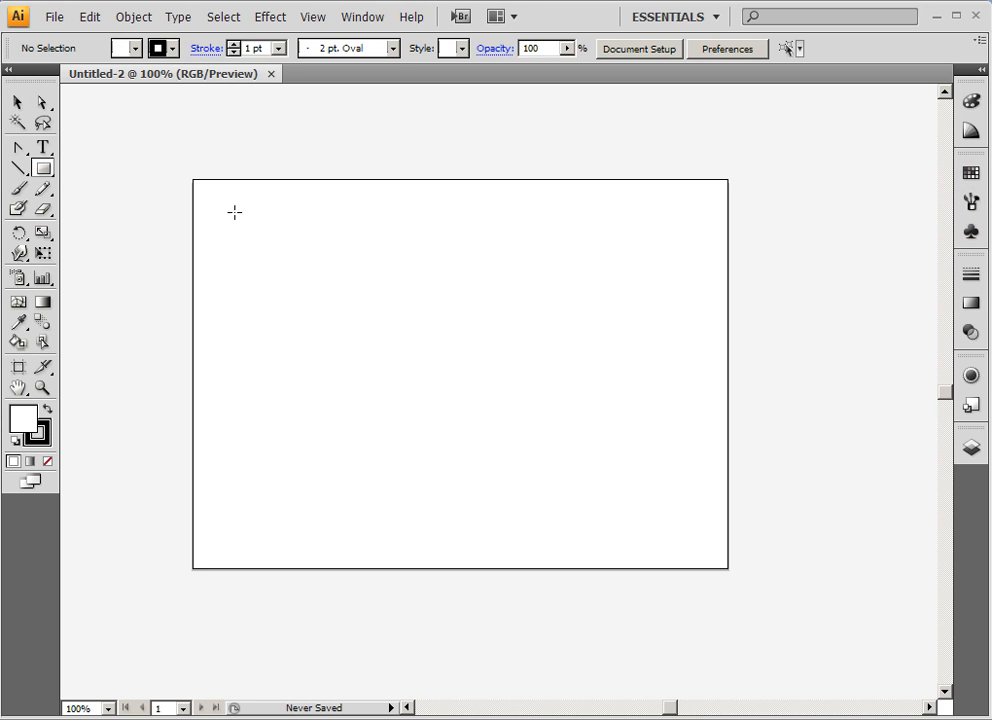
{"action": "left_click_drag", "start_coordinate": [234, 212], "coordinate": [333, 318]}
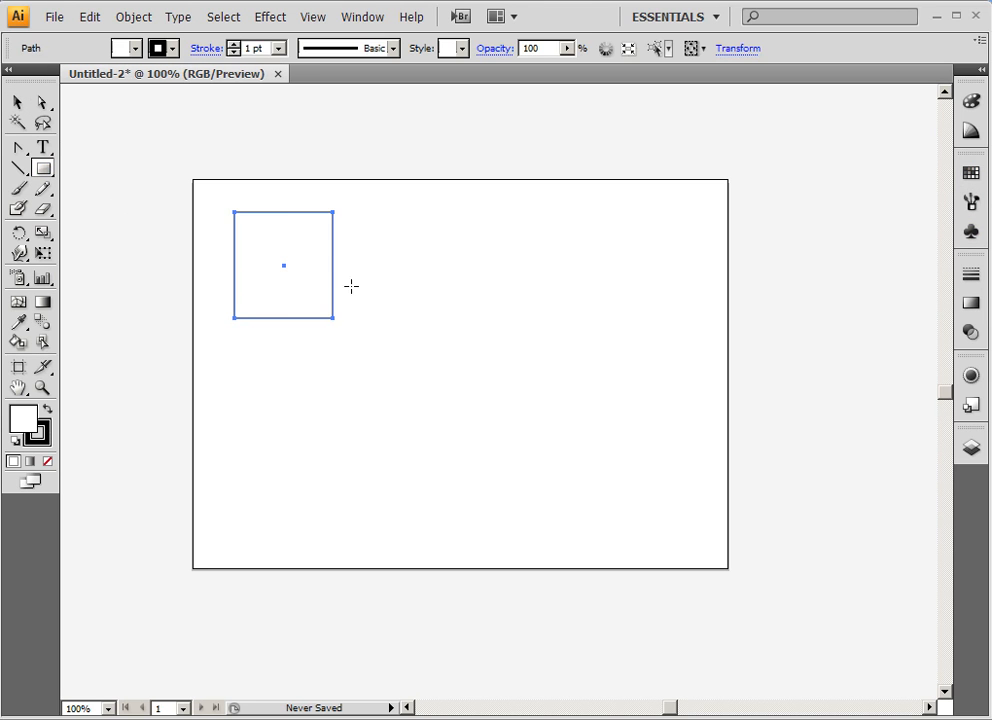
{"action": "left_click", "coordinate": [18, 102]}
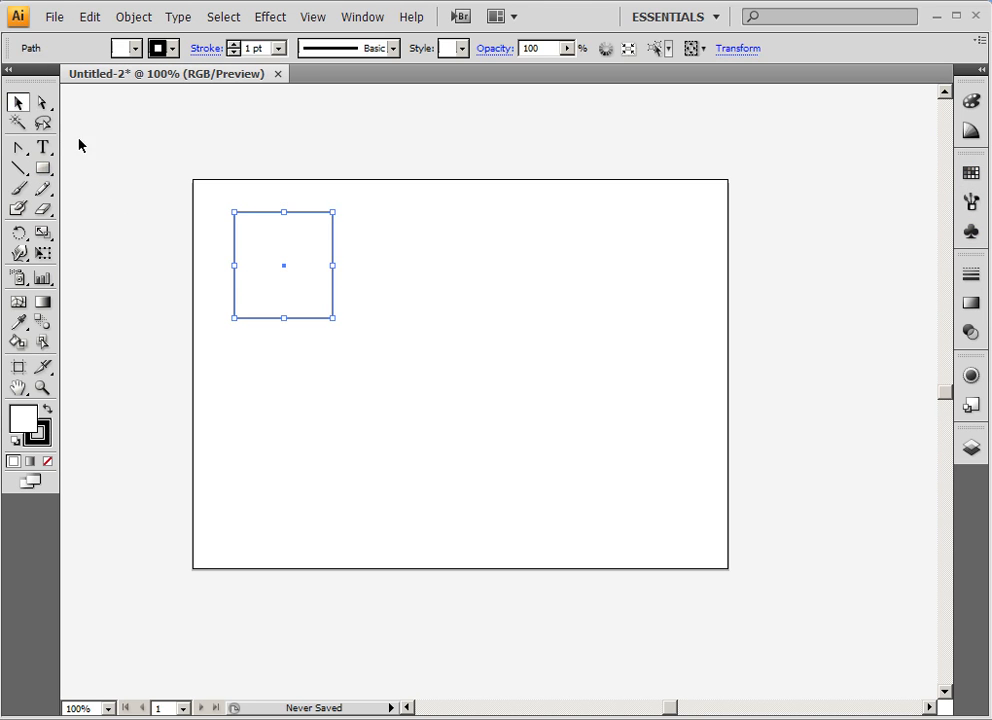
{"action": "left_click", "coordinate": [971, 172]}
{"action": "left_click", "coordinate": [793, 210]}
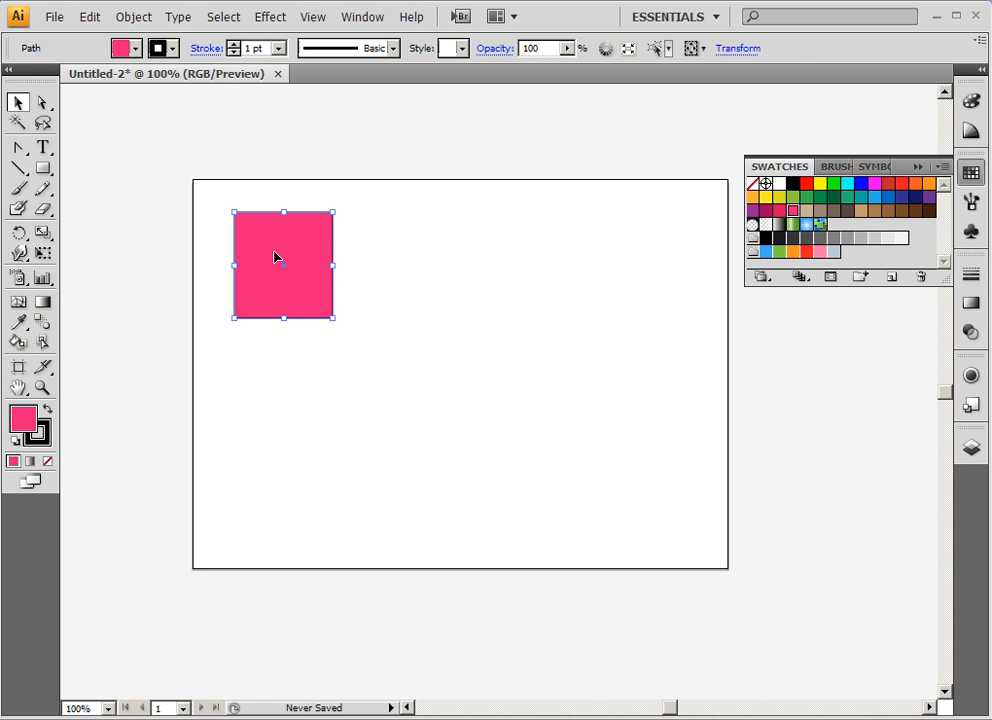
- Raise the pink rectangle's stroke weight to 3 pt and move it slightly to the right on the artboard
{"action": "left_click", "coordinate": [516, 262]}
{"action": "left_click_drag", "start_coordinate": [244, 266], "coordinate": [289, 260]}
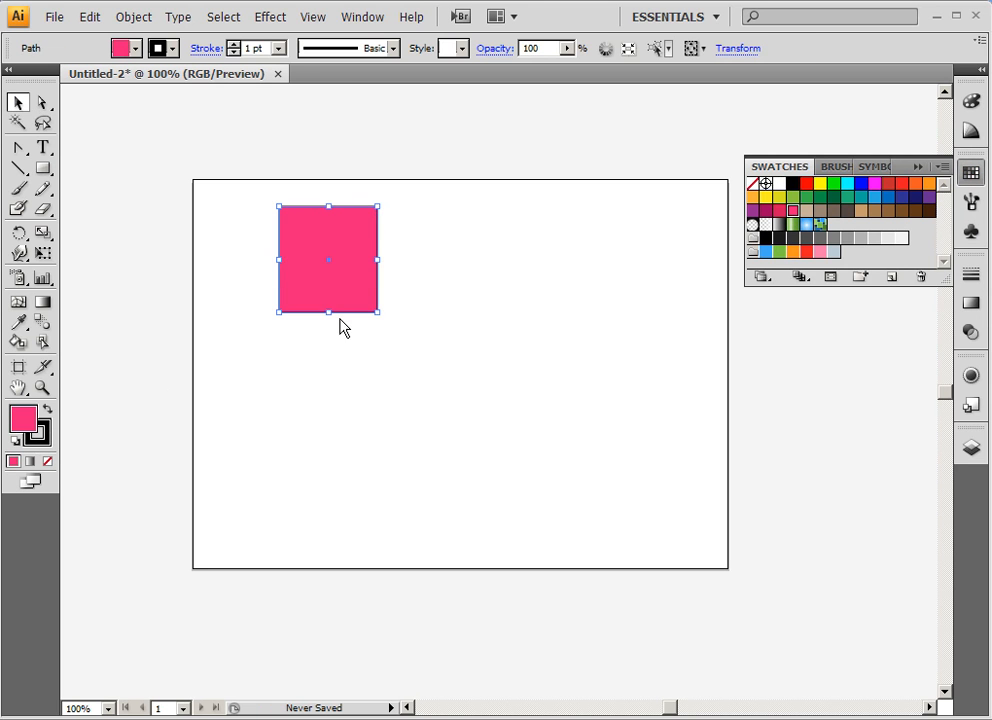
{"action": "left_click", "coordinate": [233, 45]}
{"action": "left_click", "coordinate": [233, 45]}
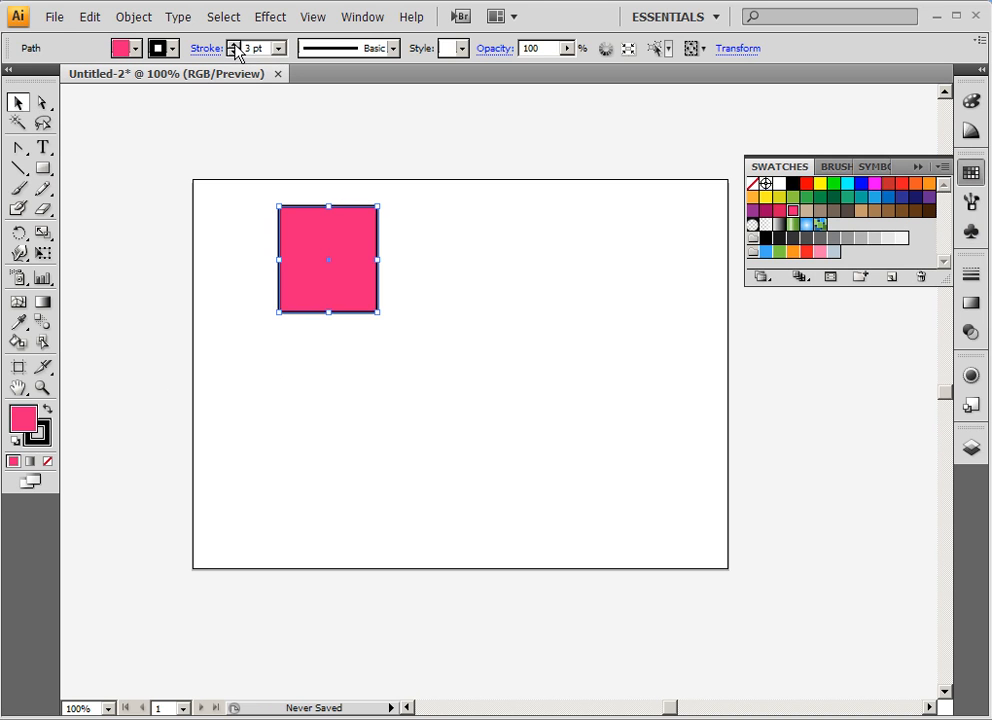
{"action": "left_click", "coordinate": [418, 268]}
{"action": "left_click_drag", "start_coordinate": [350, 250], "coordinate": [328, 257]}
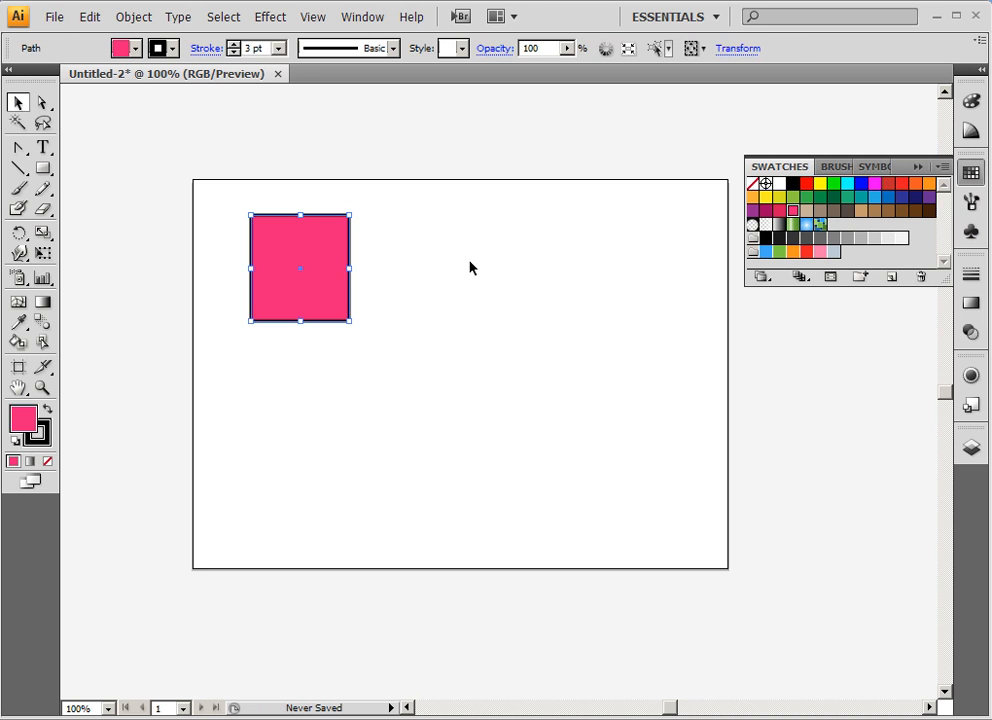
- Copy the pink rectangle, switch to Flash, paste it and place it in the upper-left part of the stage
{"action": "left_click", "coordinate": [392, 285]}
{"action": "left_click", "coordinate": [338, 279]}
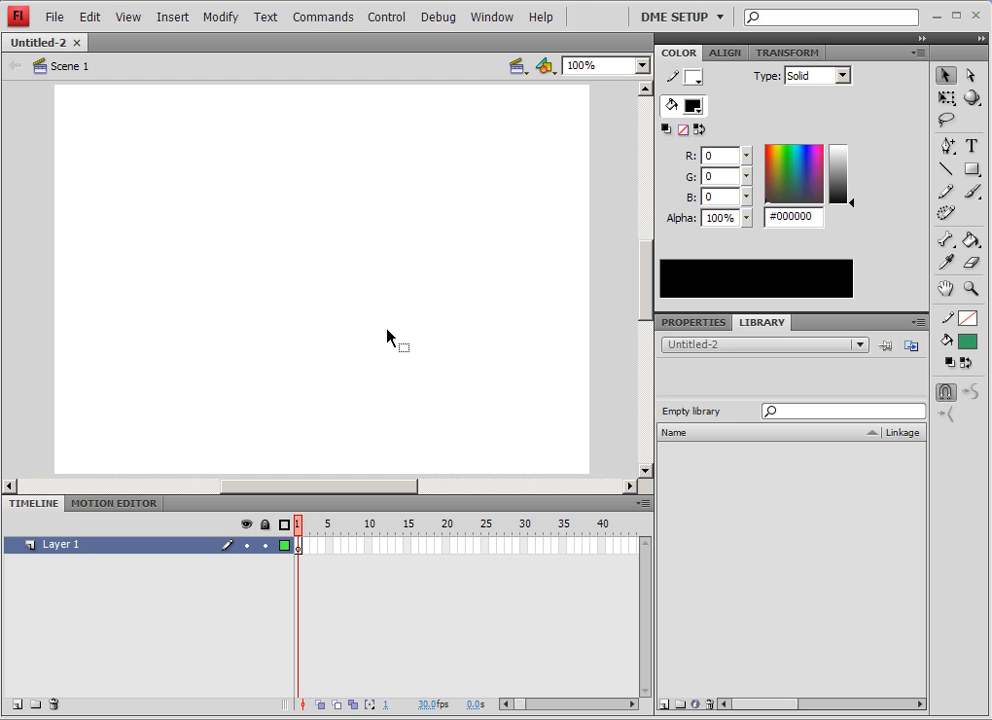
{"action": "key", "text": "ctrl+v"}
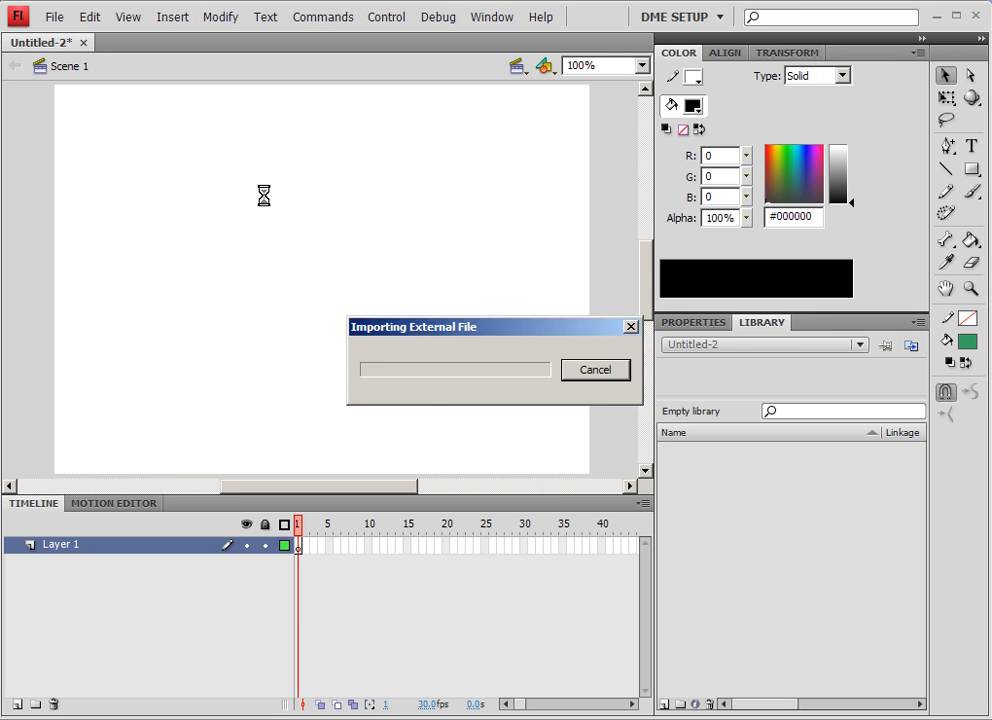
{"action": "left_click", "coordinate": [537, 420]}
{"action": "left_click_drag", "start_coordinate": [343, 321], "coordinate": [235, 266]}
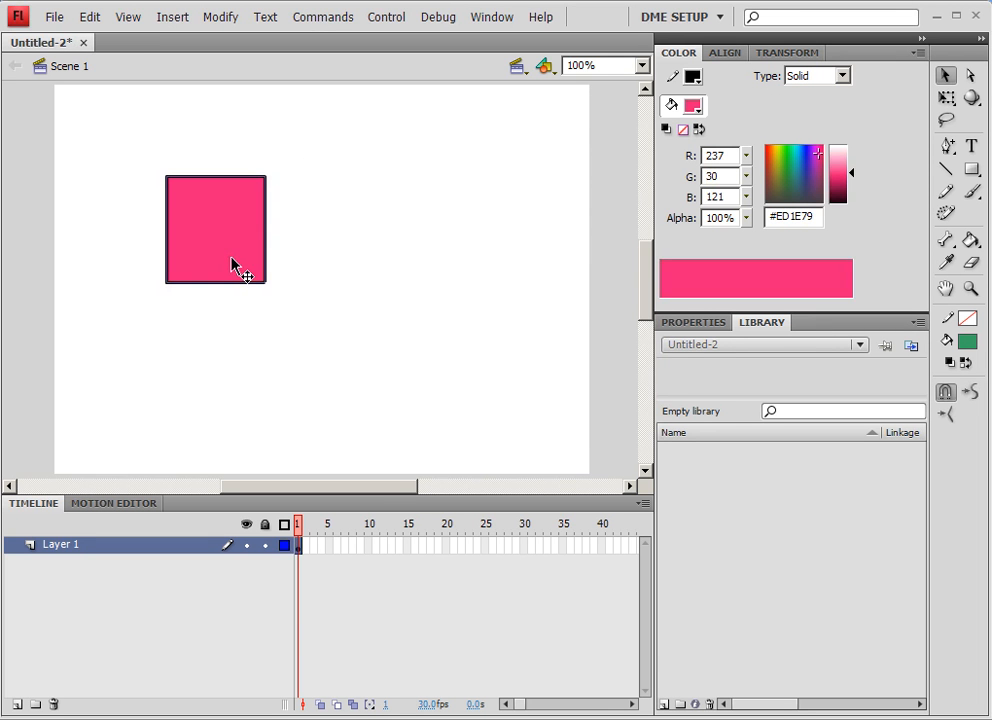
- Inspect the pasted rectangle's properties and the library, and move the rectangle closer to the stage's upper-left corner
{"action": "left_click", "coordinate": [700, 324]}
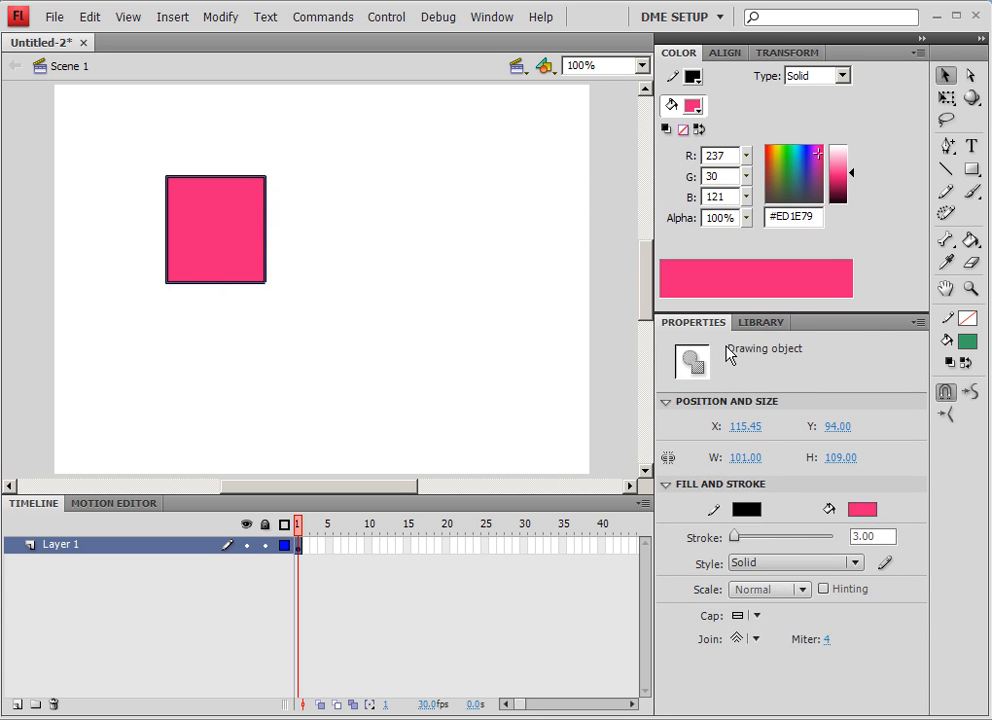
{"action": "left_click", "coordinate": [758, 323]}
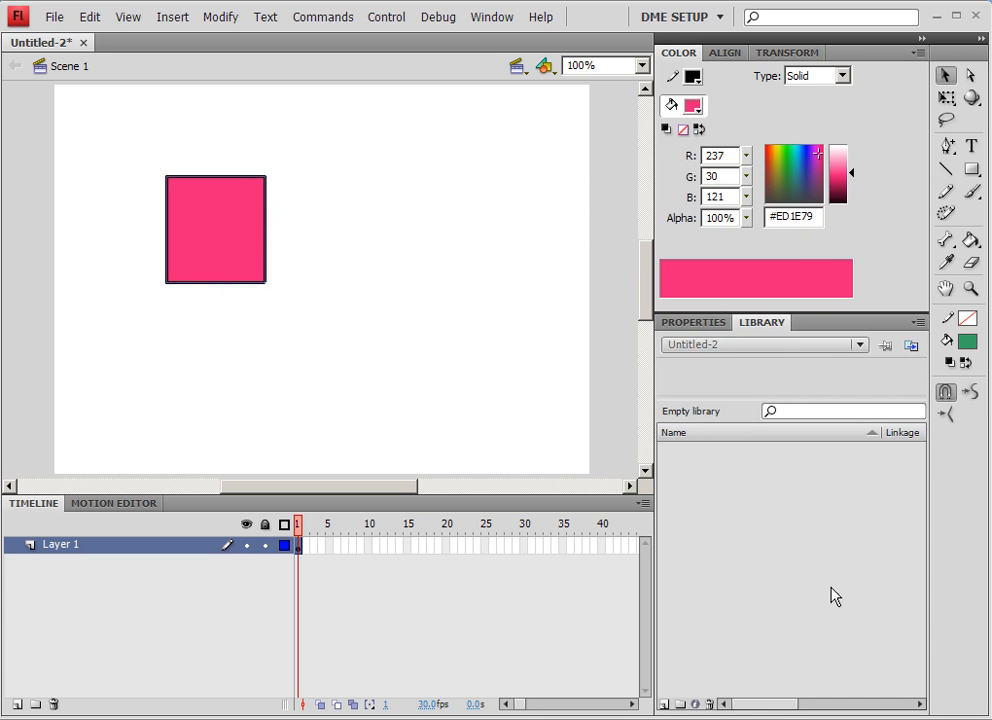
{"action": "left_click", "coordinate": [693, 323]}
{"action": "left_click_drag", "start_coordinate": [230, 262], "coordinate": [184, 245]}
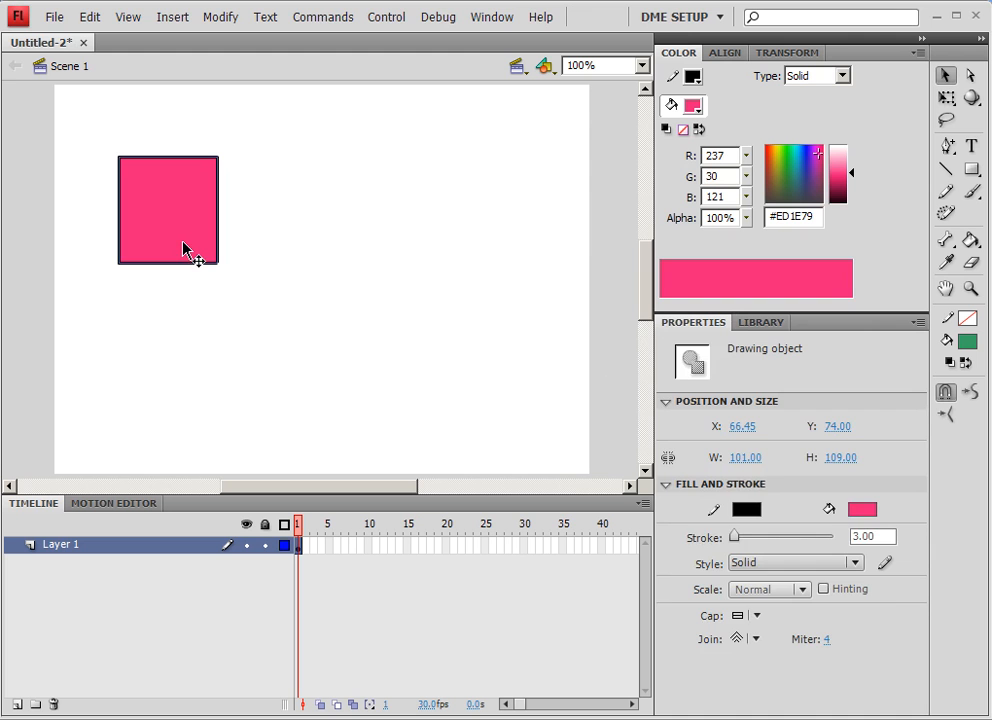
- Switch back to Illustrator and turn the pink rectangle's stroke into a dashed line
{"action": "left_click", "coordinate": [268, 252]}
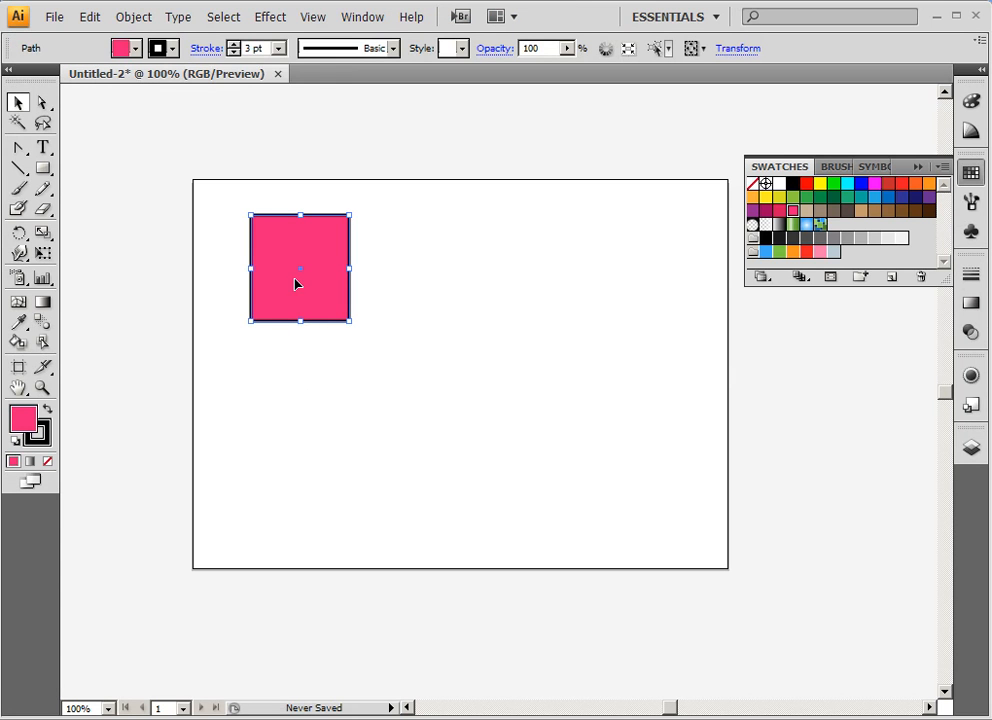
{"action": "left_click", "coordinate": [393, 48]}
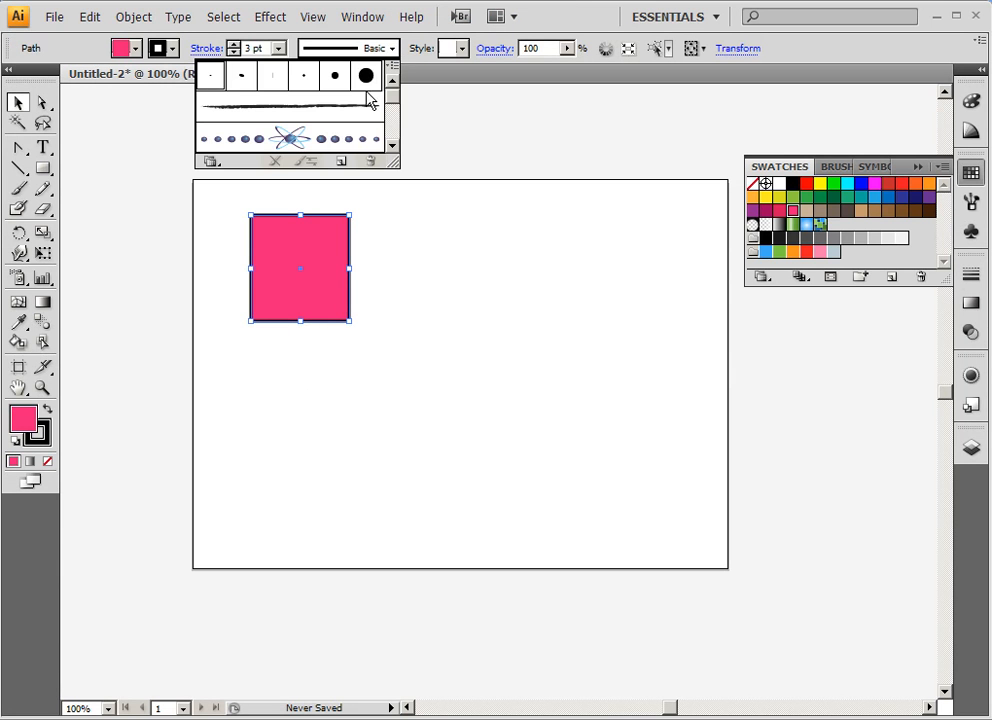
{"action": "left_click", "coordinate": [355, 52]}
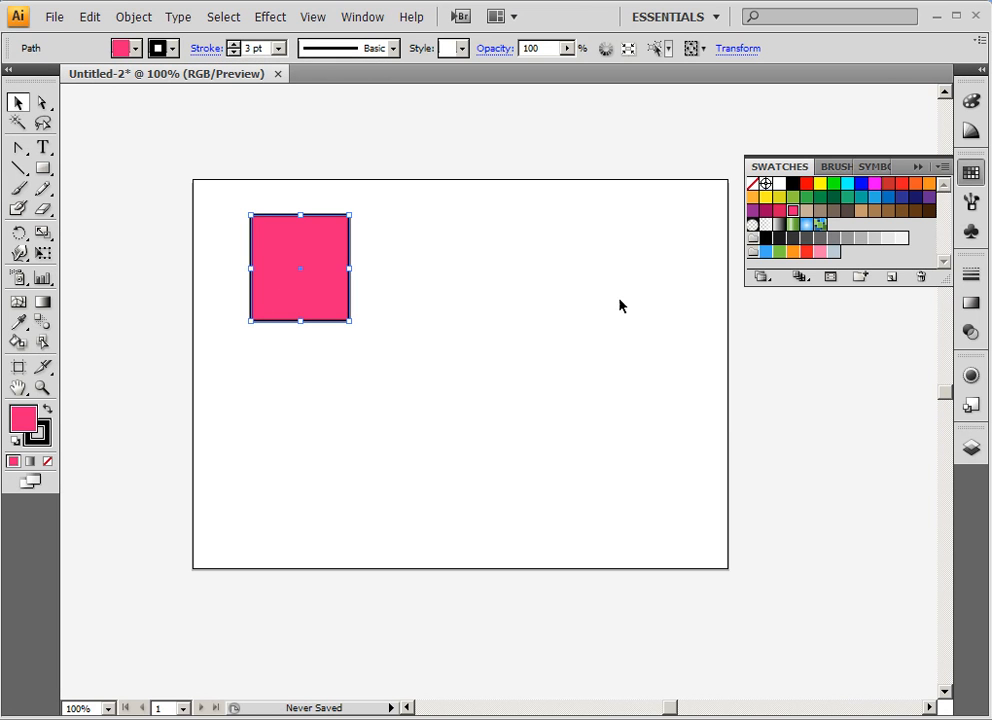
{"action": "left_click", "coordinate": [968, 280]}
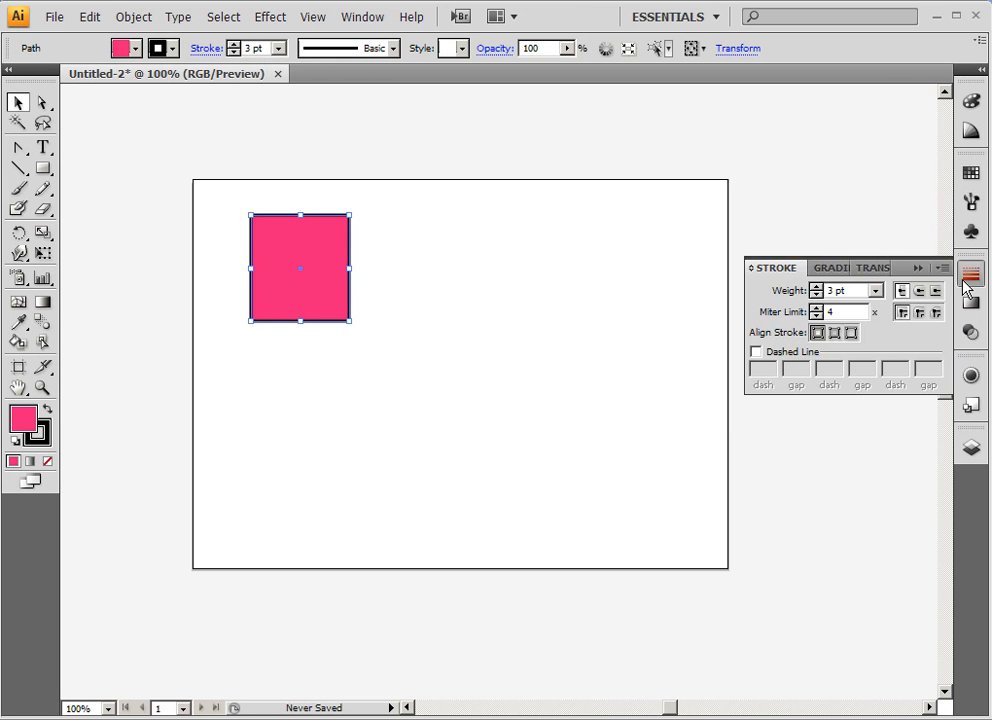
{"action": "left_click", "coordinate": [756, 352]}
{"action": "left_click", "coordinate": [531, 317]}
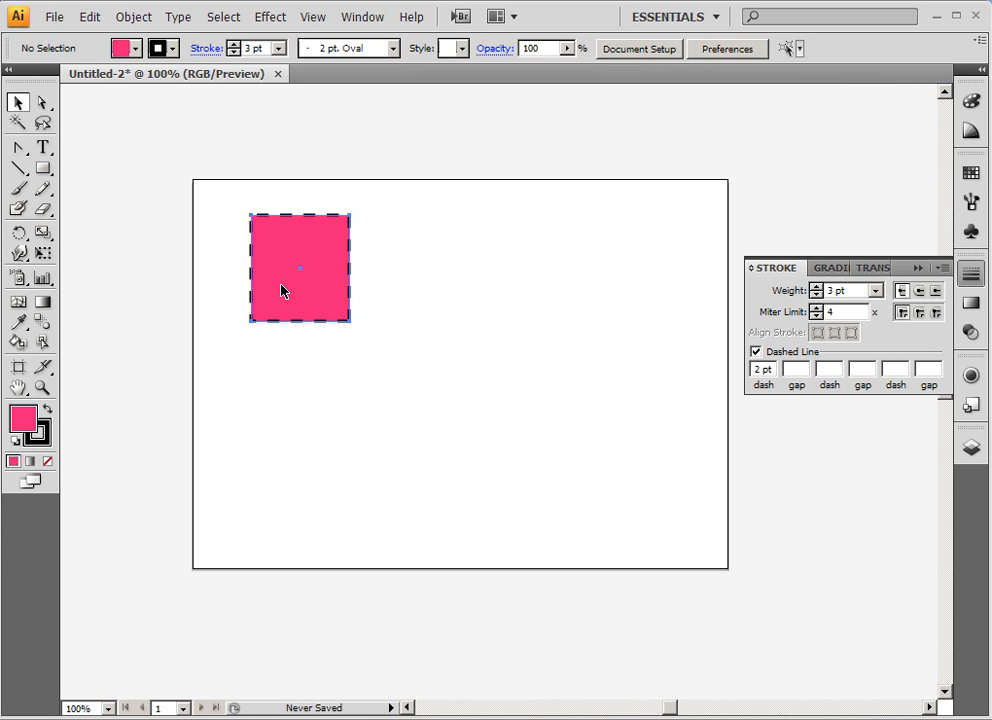
{"action": "left_click", "coordinate": [281, 289]}
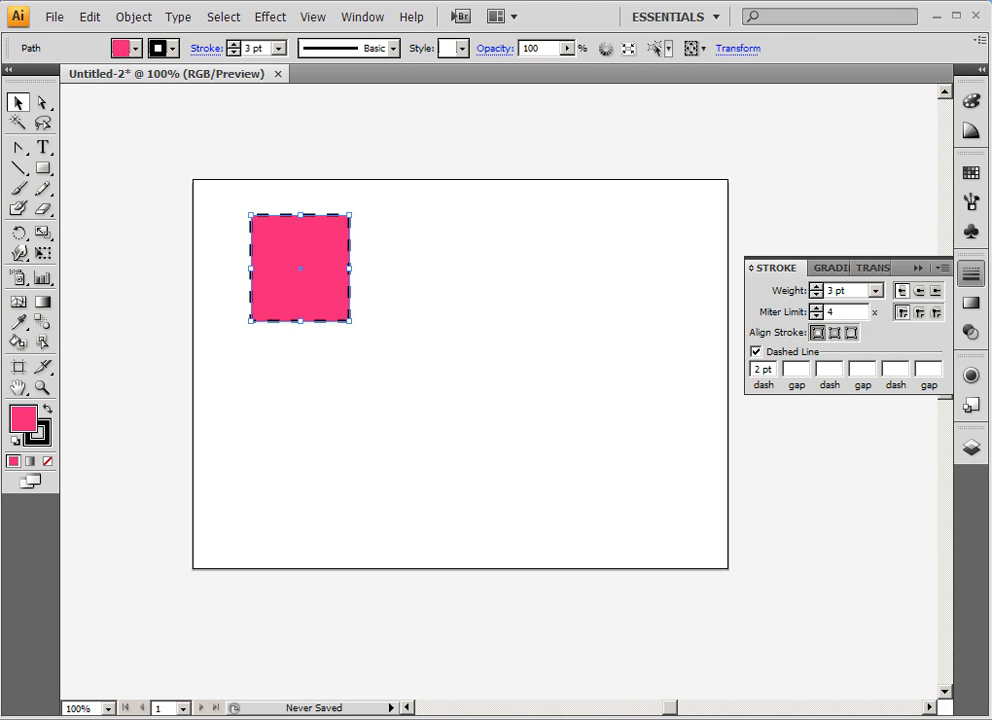
- Paste the dashed rectangle into Flash using the AI File Importer preferences, place it beside the first rectangle and select it
{"action": "key", "text": "alt+Tab"}
{"action": "key", "text": "ctrl+v"}
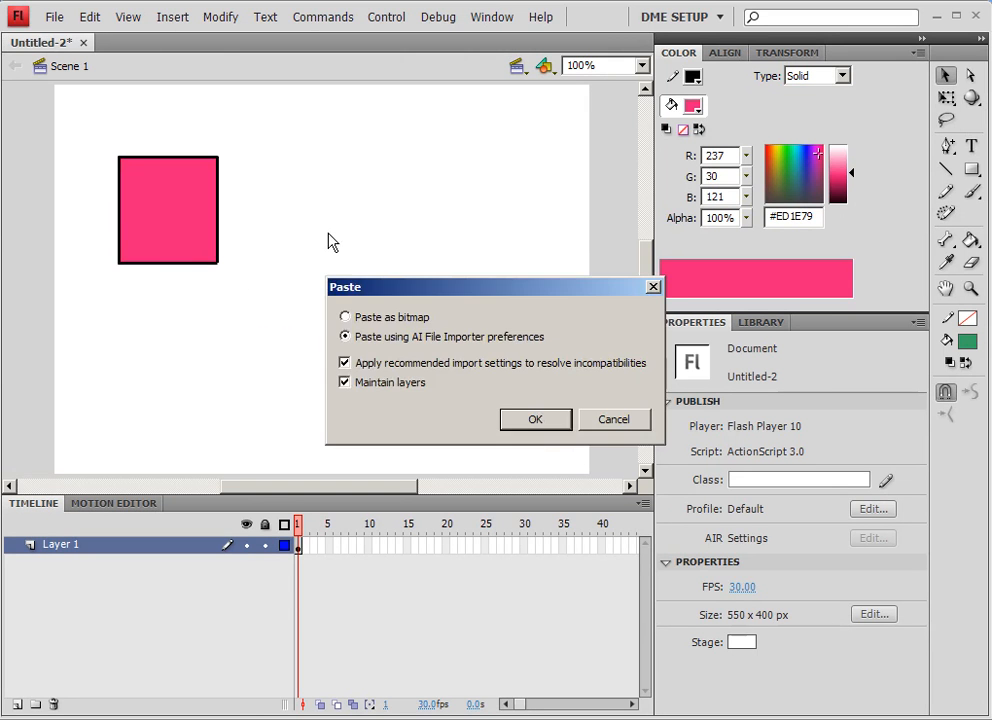
{"action": "left_click", "coordinate": [533, 419]}
{"action": "left_click_drag", "start_coordinate": [361, 270], "coordinate": [330, 192]}
{"action": "left_click", "coordinate": [435, 237]}
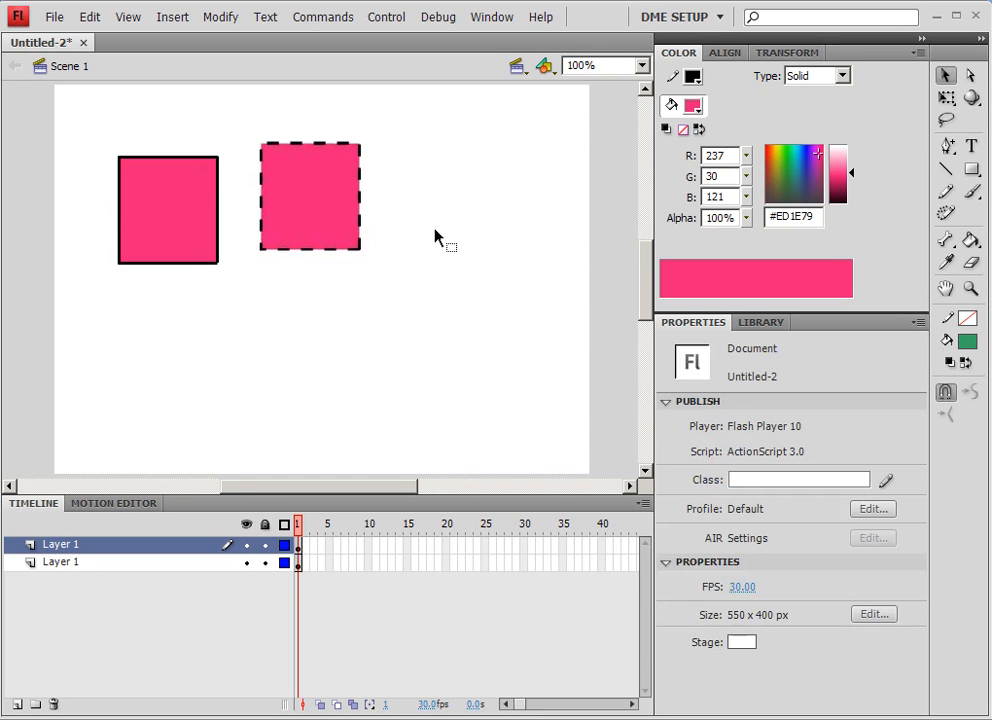
{"action": "left_click", "coordinate": [358, 231]}
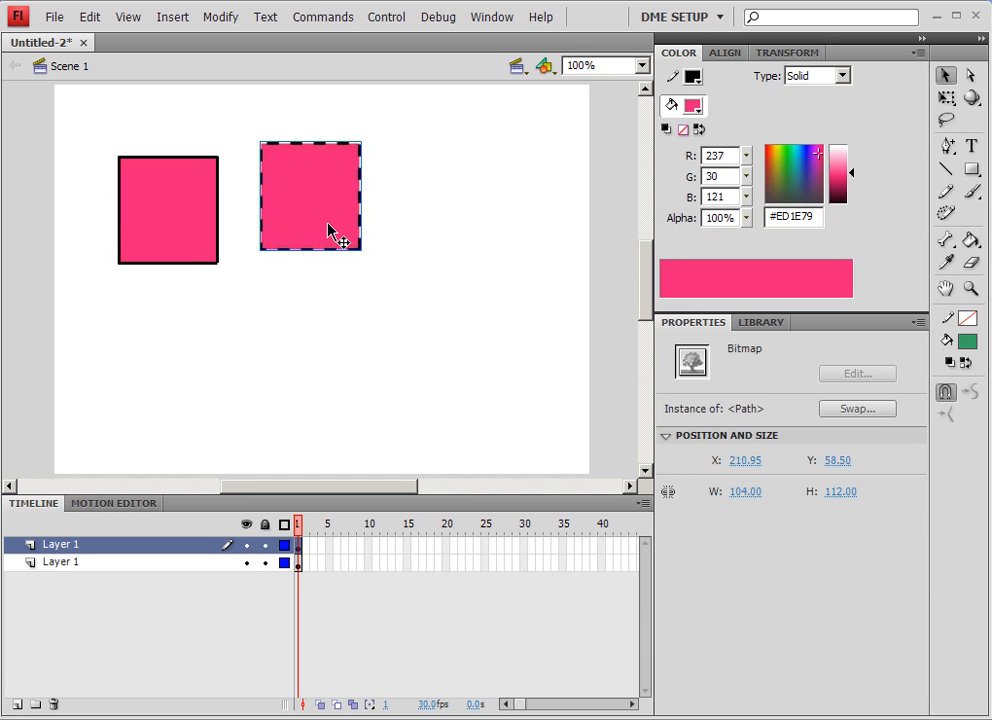
- Expand the flash0.ai library folder to examine the imported <Path> bitmap, and delete the folder from the library
{"action": "left_click", "coordinate": [752, 325]}
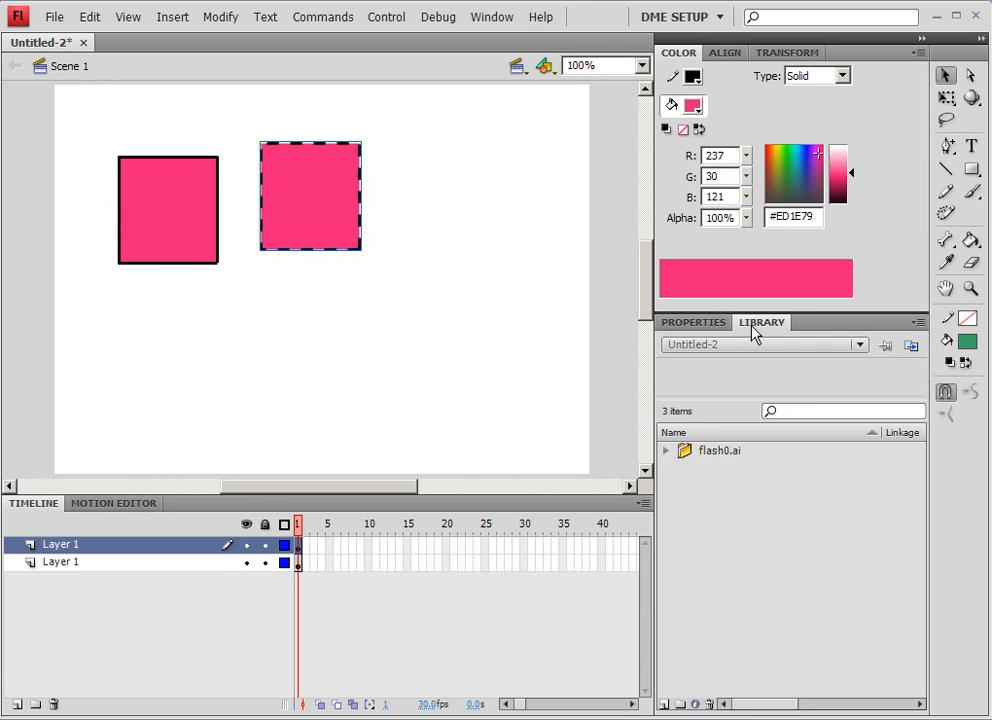
{"action": "left_click", "coordinate": [666, 451]}
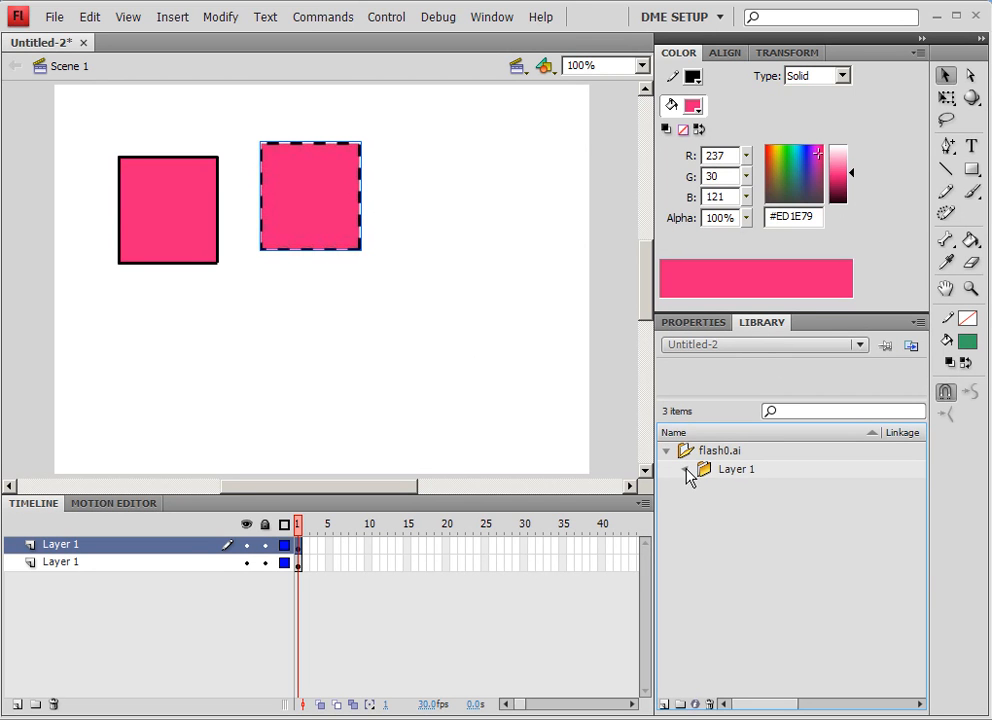
{"action": "left_click", "coordinate": [685, 470]}
{"action": "left_click", "coordinate": [722, 489]}
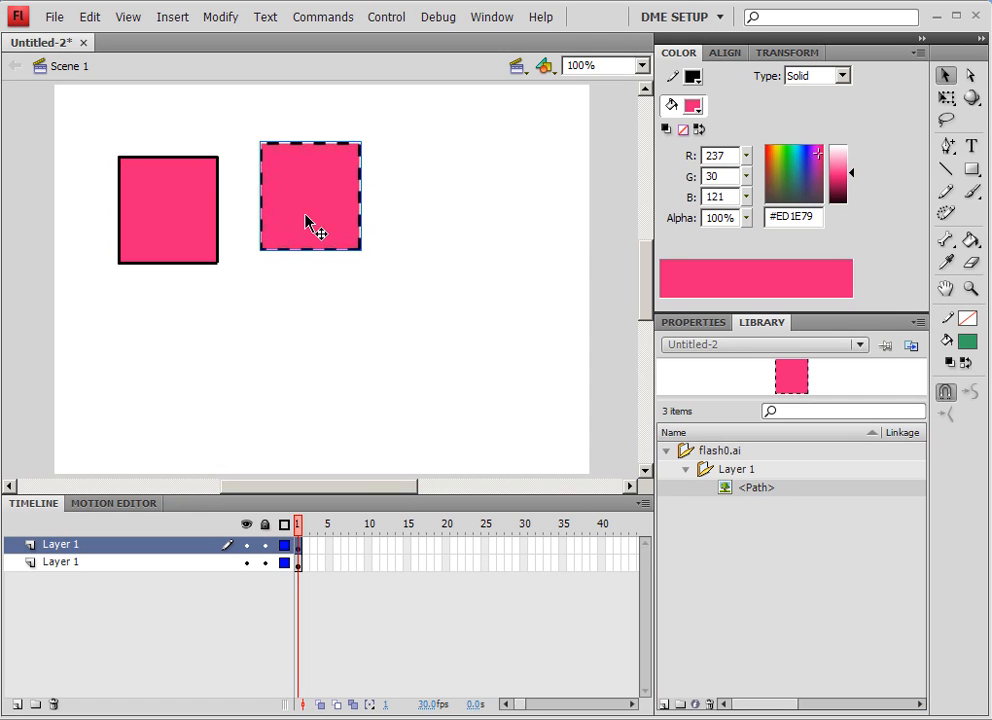
{"action": "left_click", "coordinate": [433, 226]}
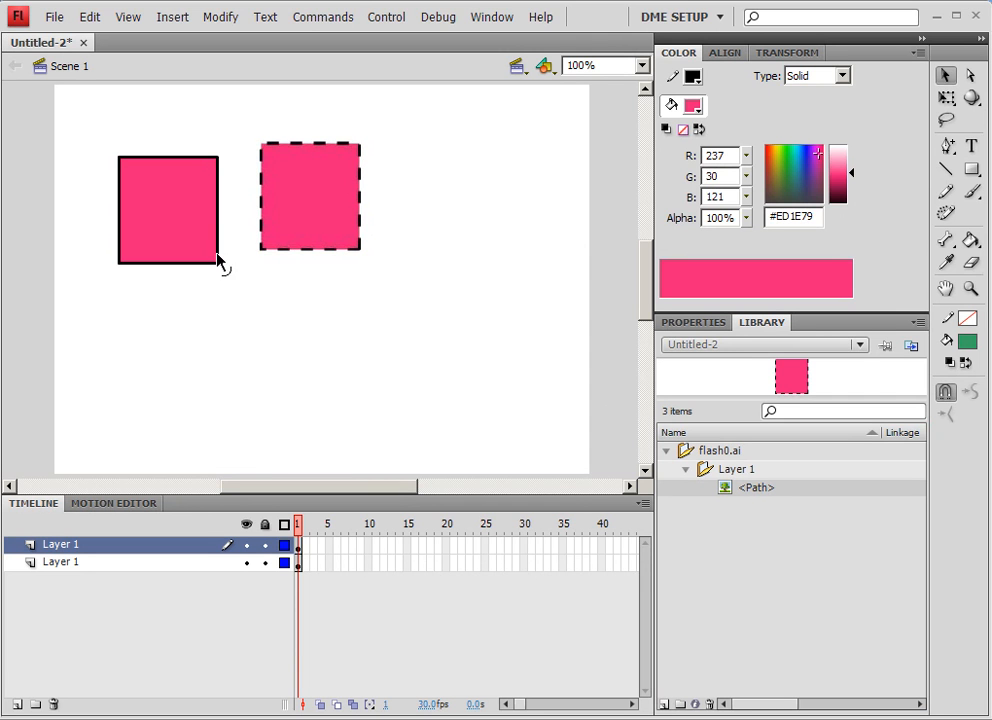
{"action": "left_click", "coordinate": [710, 452]}
{"action": "key", "text": "Delete"}
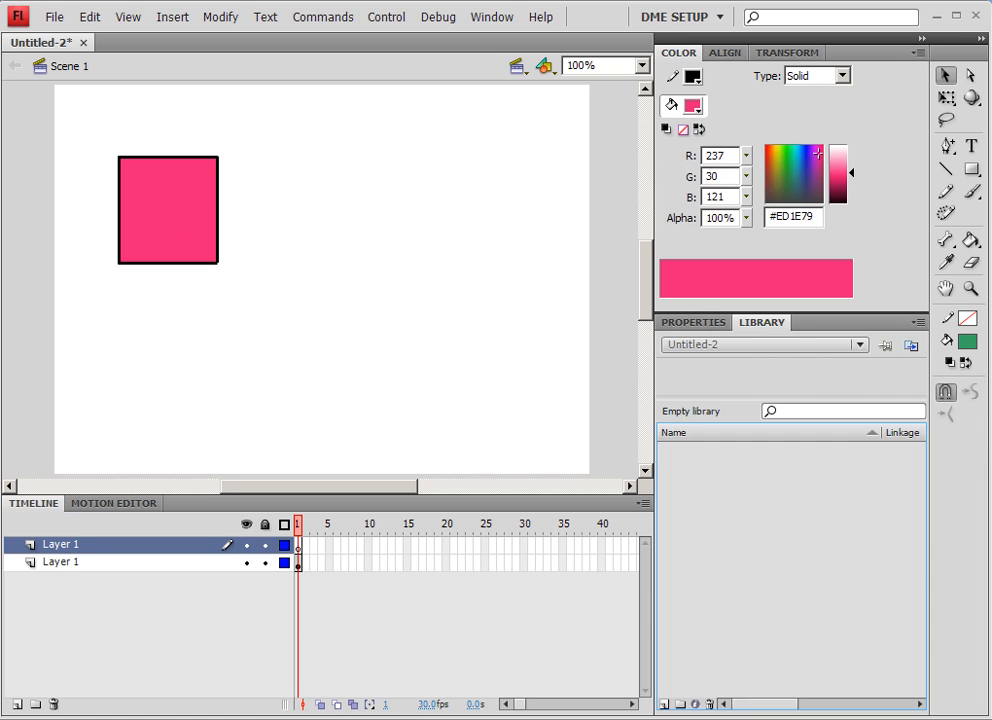
- Switch to Illustrator and expand the dashed rectangle with the Expand command
{"action": "key", "text": "alt+Tab"}
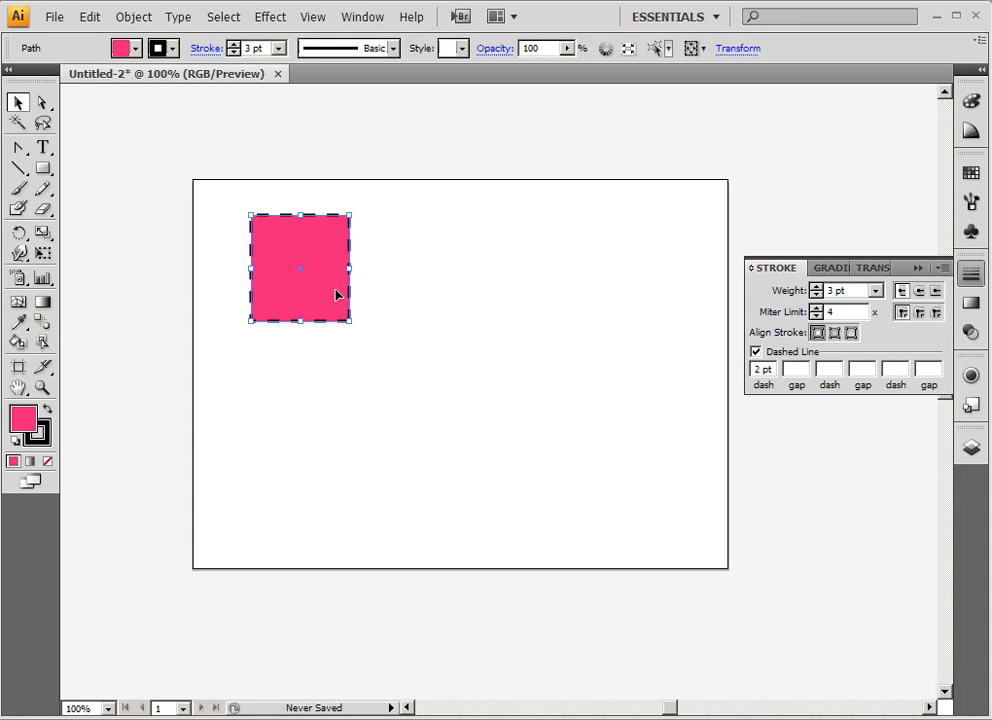
{"action": "left_click", "coordinate": [134, 18]}
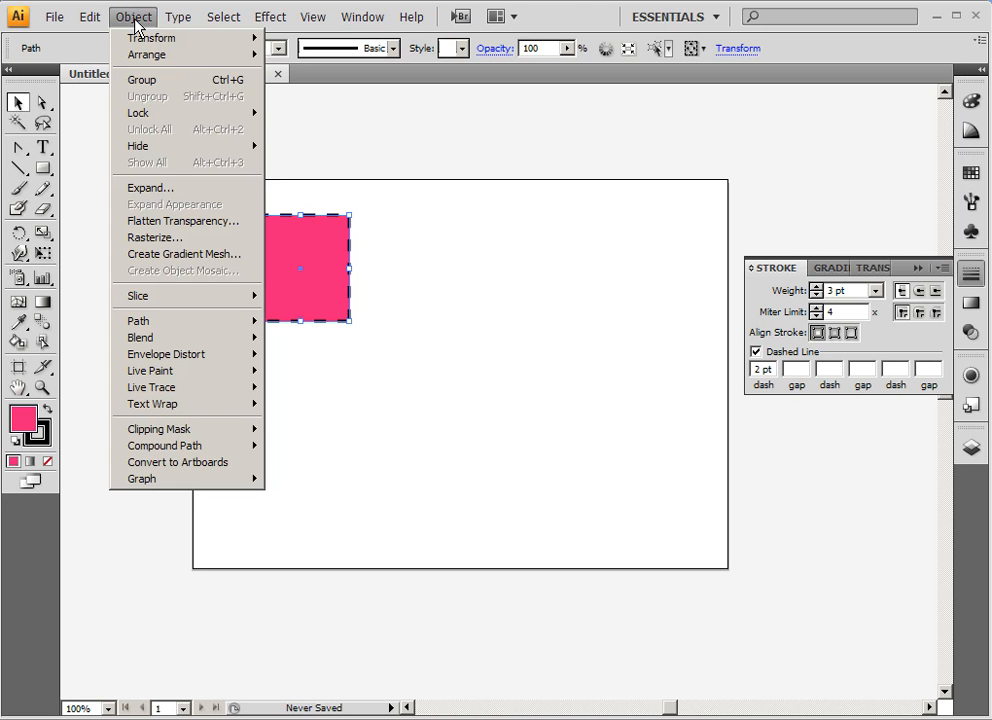
{"action": "left_click", "coordinate": [166, 188]}
{"action": "left_click", "coordinate": [622, 306]}
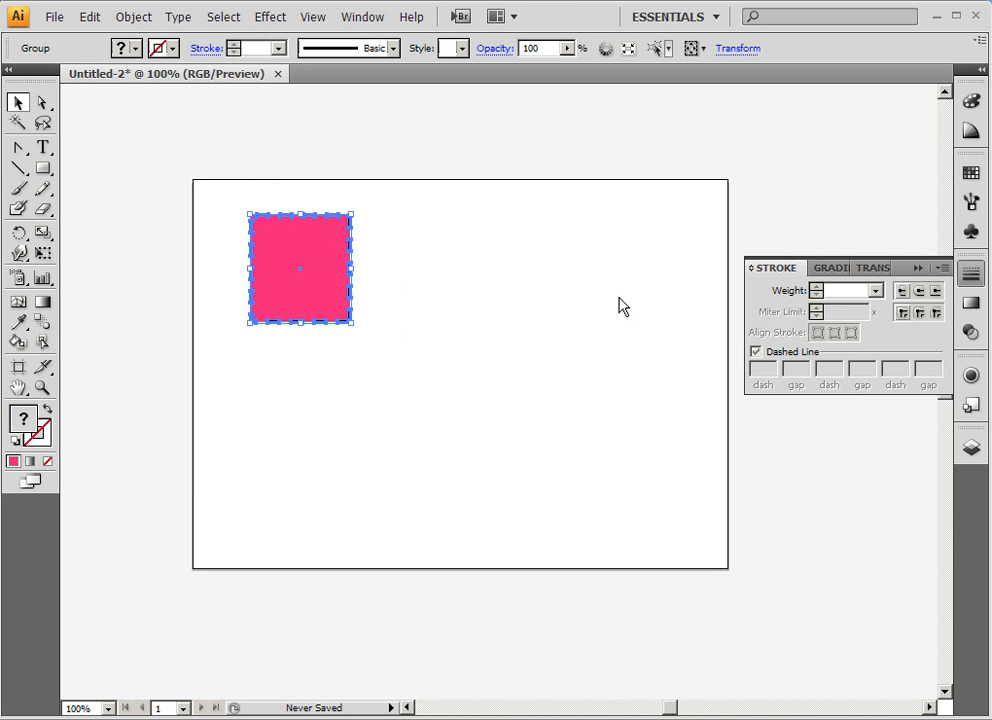
- Copy the expanded rectangle group, paste it into Flash with the AI File Importer preferences and place it beside the solid-stroke rectangle
{"action": "left_click", "coordinate": [462, 289]}
{"action": "left_click", "coordinate": [338, 273]}
{"action": "key", "text": "ctrl"}
{"action": "key", "text": "alt+Tab"}
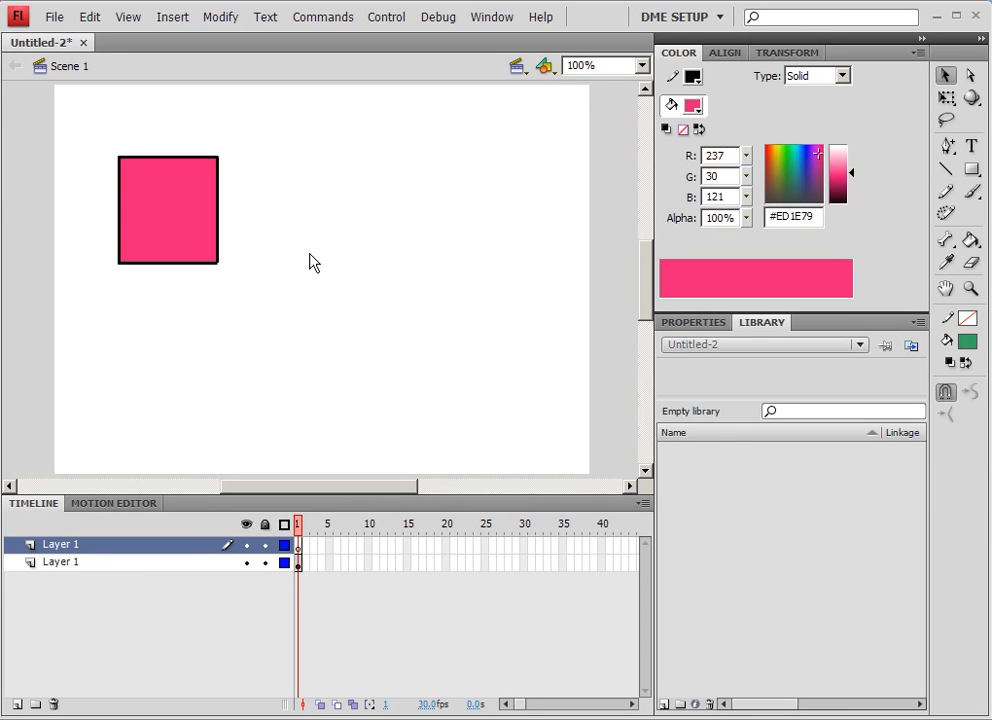
{"action": "key", "text": "ctrl+v"}
{"action": "key", "text": "Return"}
{"action": "left_click_drag", "start_coordinate": [318, 277], "coordinate": [303, 252]}
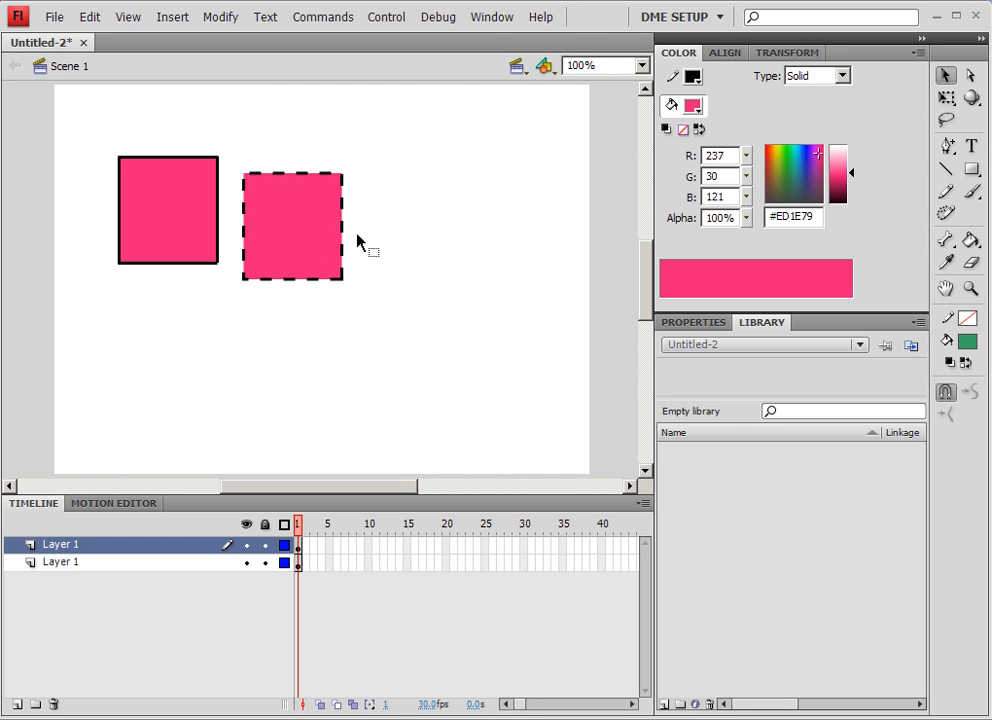
- Examine the pasted group by opening its dashed outline and its pink fill as separate drawing objects
{"action": "double_click", "coordinate": [292, 234]}
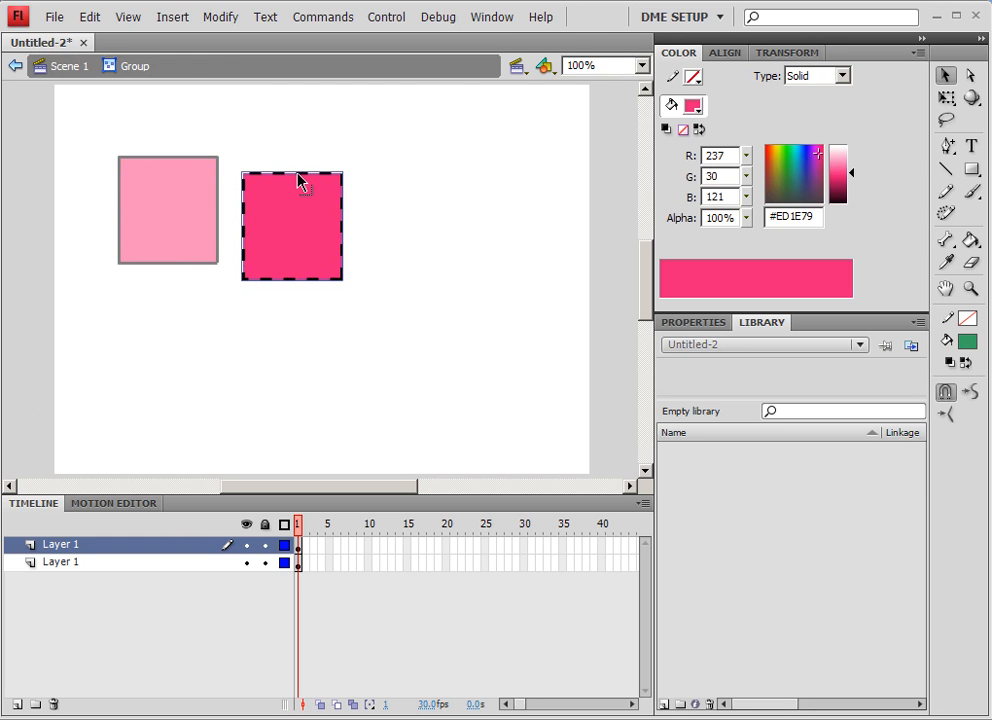
{"action": "double_click", "coordinate": [299, 181]}
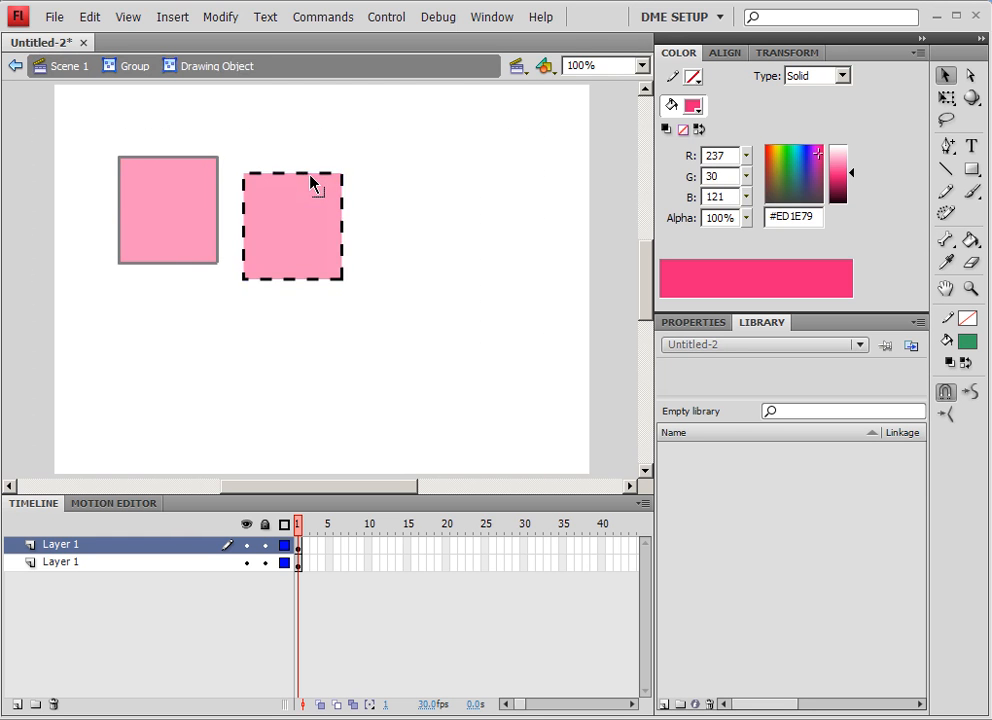
{"action": "double_click", "coordinate": [384, 186]}
{"action": "left_click", "coordinate": [312, 232]}
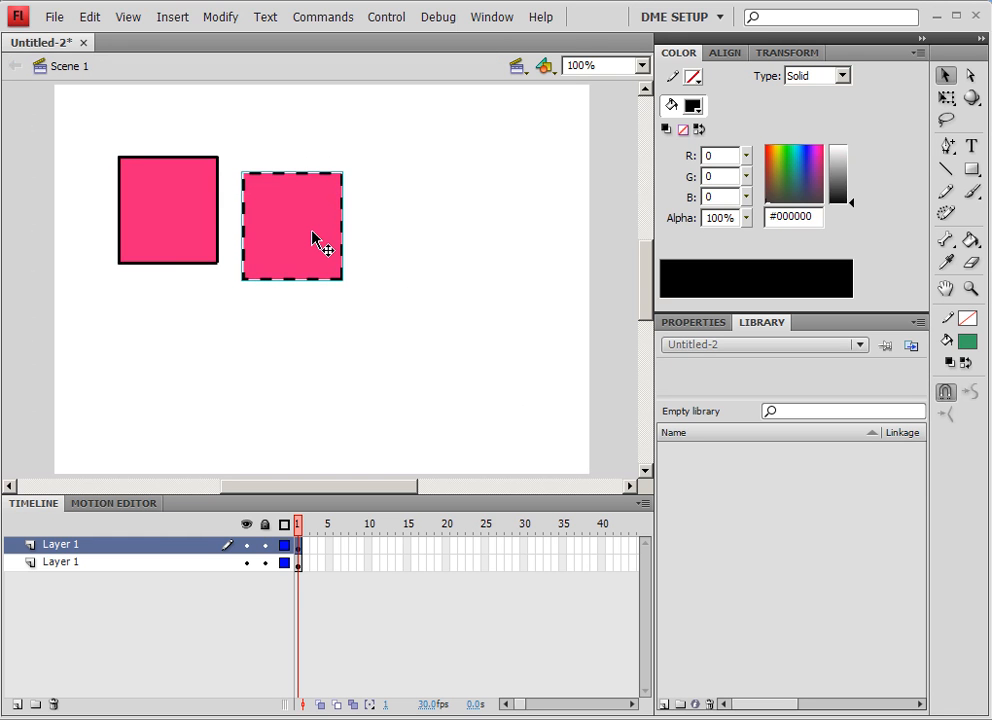
{"action": "double_click", "coordinate": [312, 232]}
{"action": "double_click", "coordinate": [312, 232]}
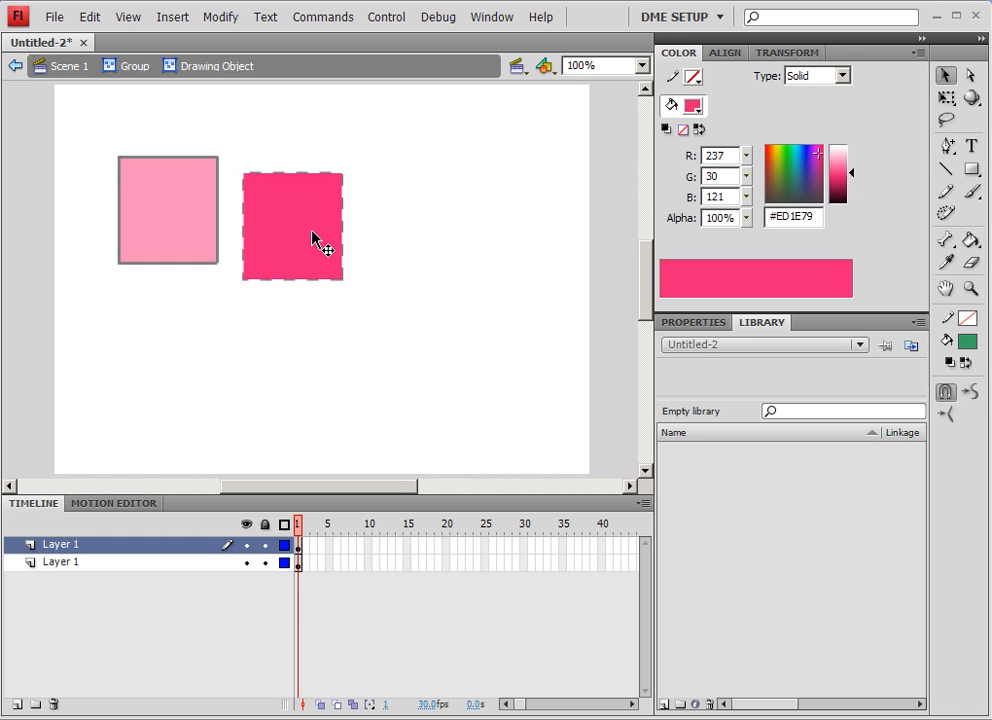
- Move the pink fill out of the dashed outline, leave group editing and delete the whole group from the stage
{"action": "left_click_drag", "start_coordinate": [313, 237], "coordinate": [472, 230]}
{"action": "double_click", "coordinate": [414, 328]}
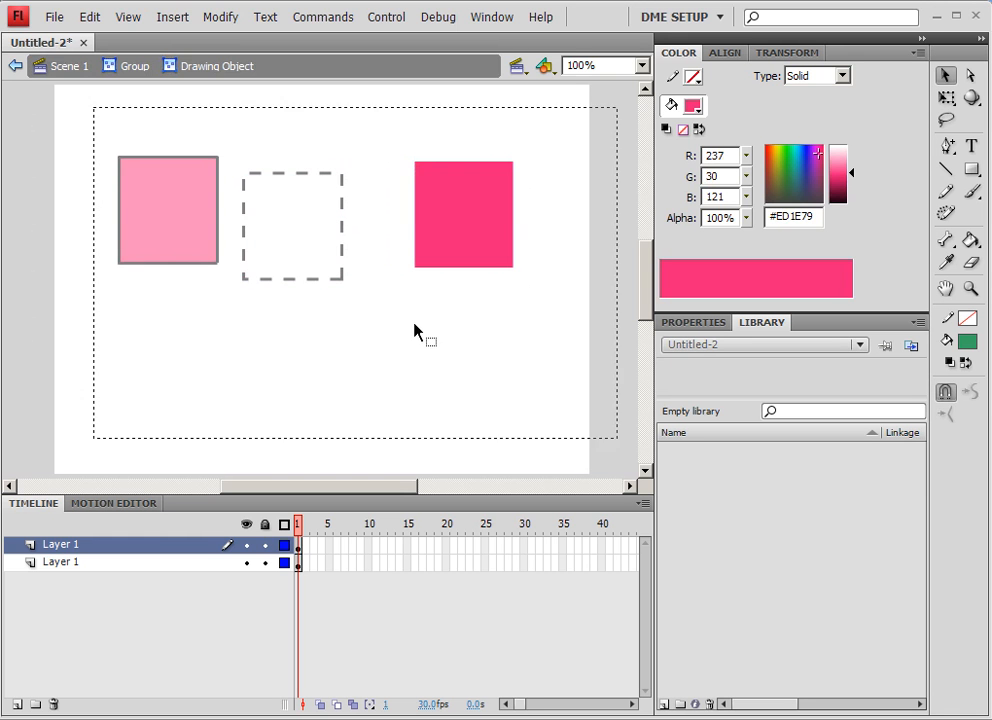
{"action": "double_click", "coordinate": [414, 330]}
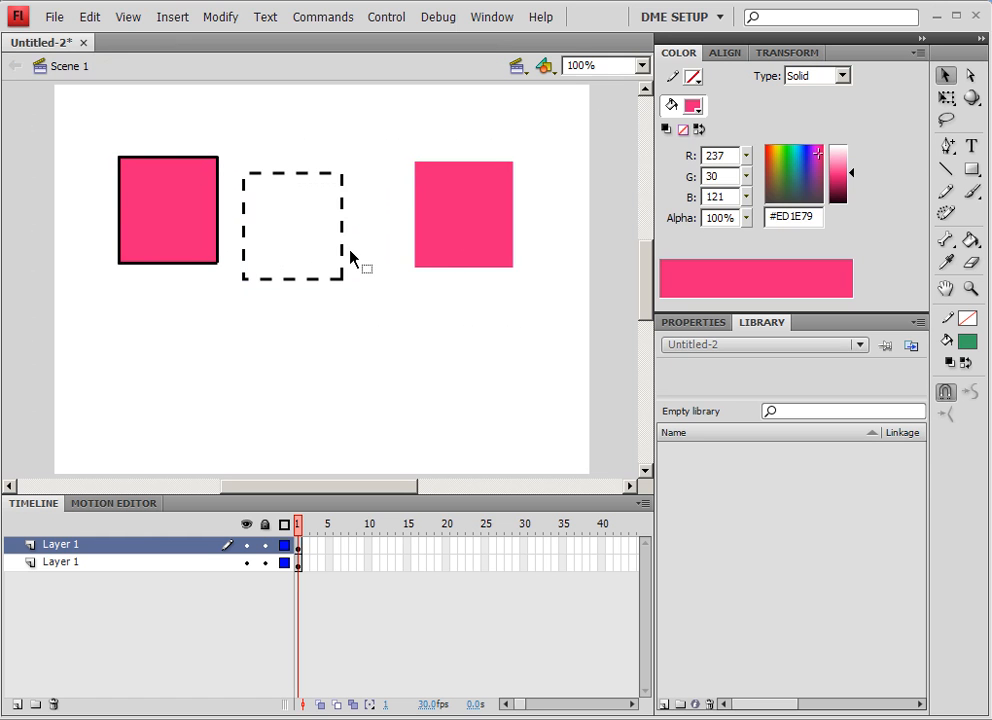
{"action": "left_click_drag", "start_coordinate": [470, 242], "coordinate": [460, 300]}
{"action": "key", "text": "Delete"}
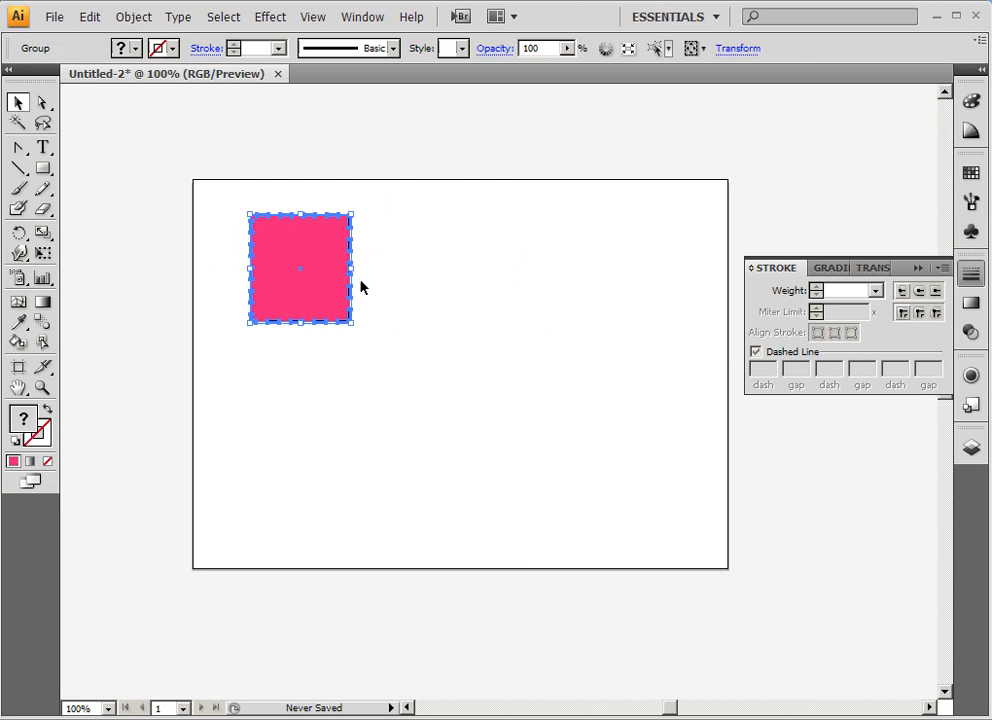
- Switch to Illustrator, delete the expanded rectangle group and draw a new, larger rectangle in the artboard's upper-left area
{"action": "left_click", "coordinate": [361, 286]}
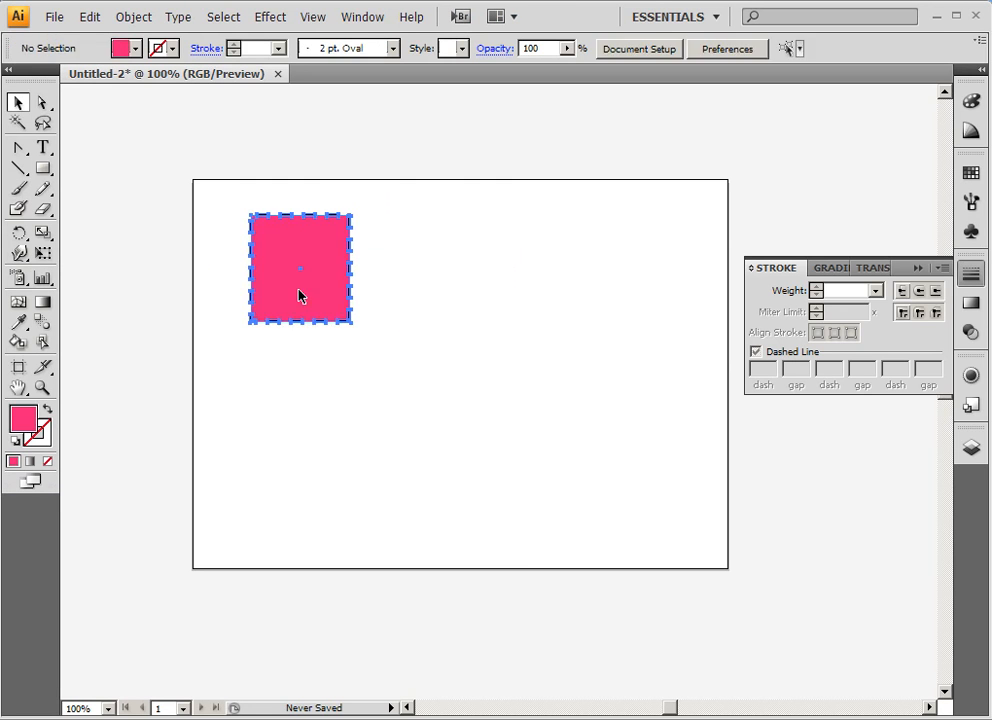
{"action": "left_click", "coordinate": [299, 293]}
{"action": "key", "text": "Delete"}
{"action": "left_click", "coordinate": [43, 168]}
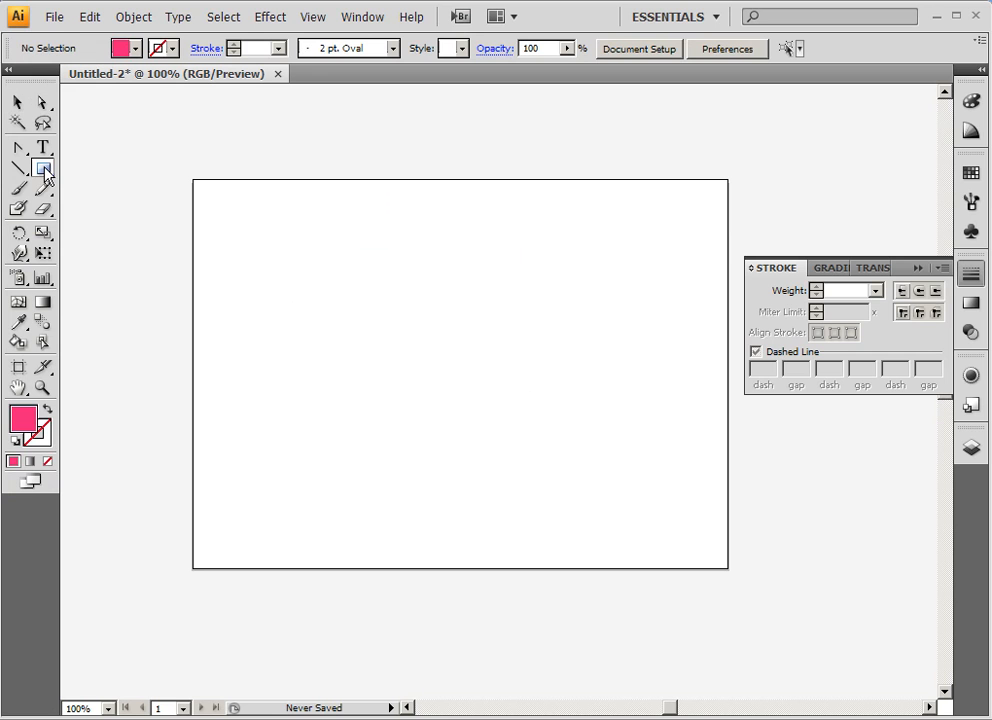
{"action": "left_click_drag", "start_coordinate": [222, 226], "coordinate": [361, 360]}
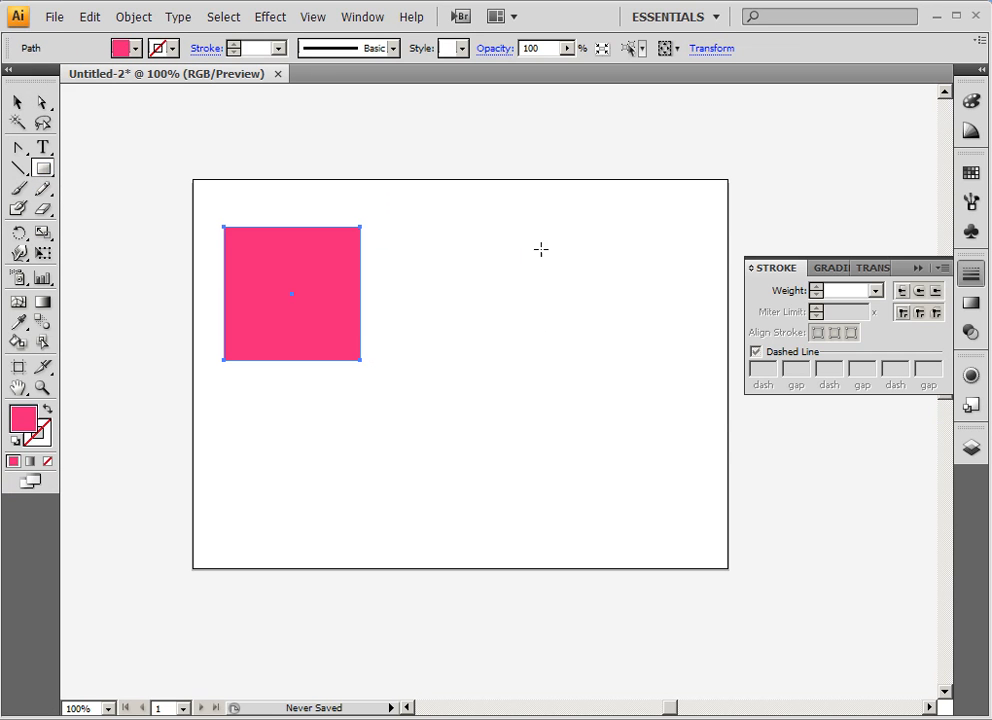
- Fill the new rectangle with the blue radial gradient swatch
{"action": "left_click", "coordinate": [976, 142]}
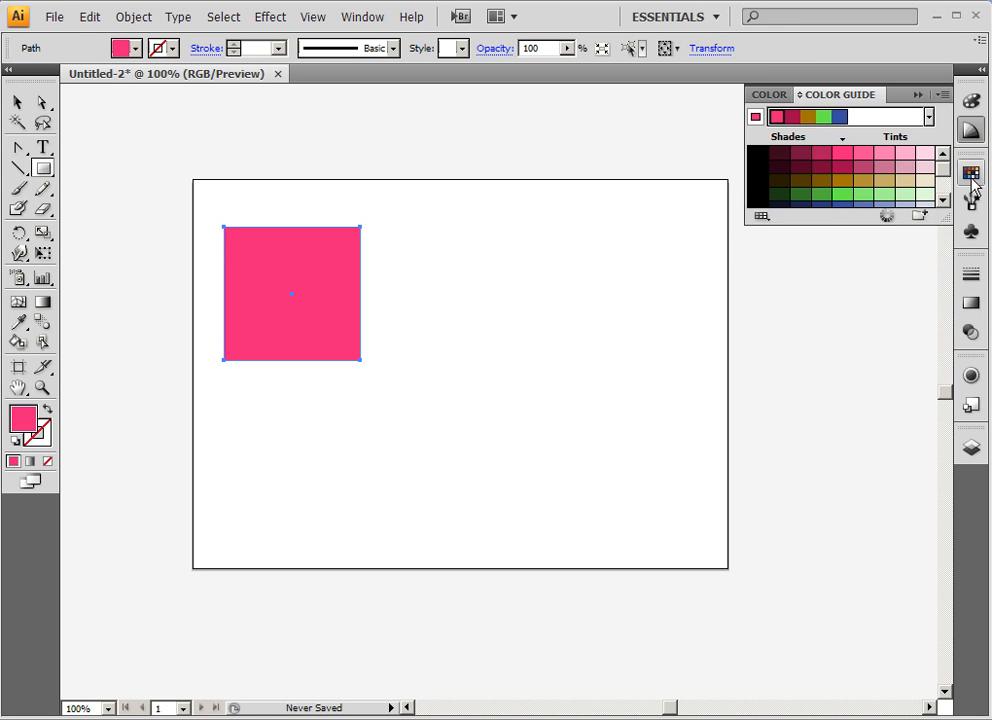
{"action": "left_click", "coordinate": [971, 172]}
{"action": "left_click", "coordinate": [808, 226]}
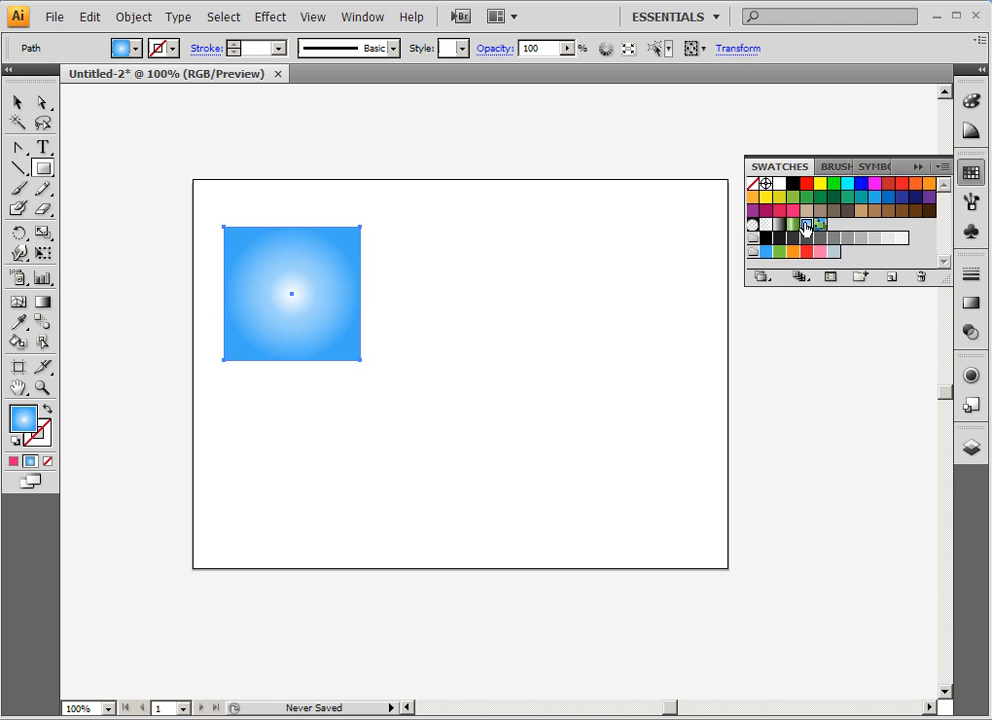
- Copy the gradient rectangle, paste it into Flash using the AI File Importer preferences and place it beside the pink rectangle
{"action": "key", "text": "v"}
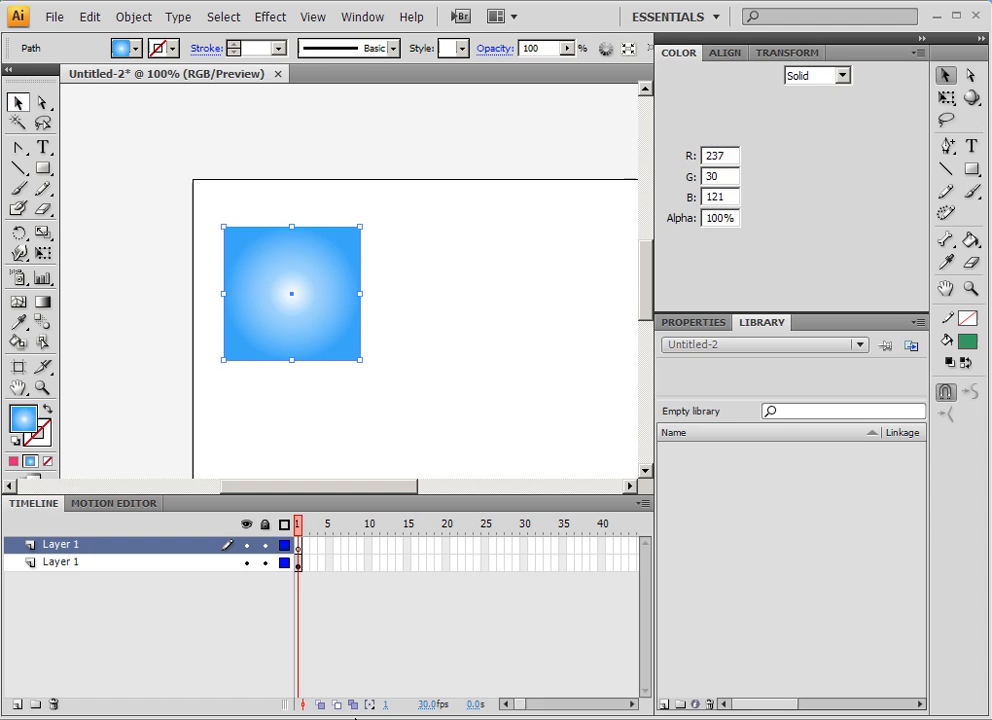
{"action": "key", "text": "ctrl+v"}
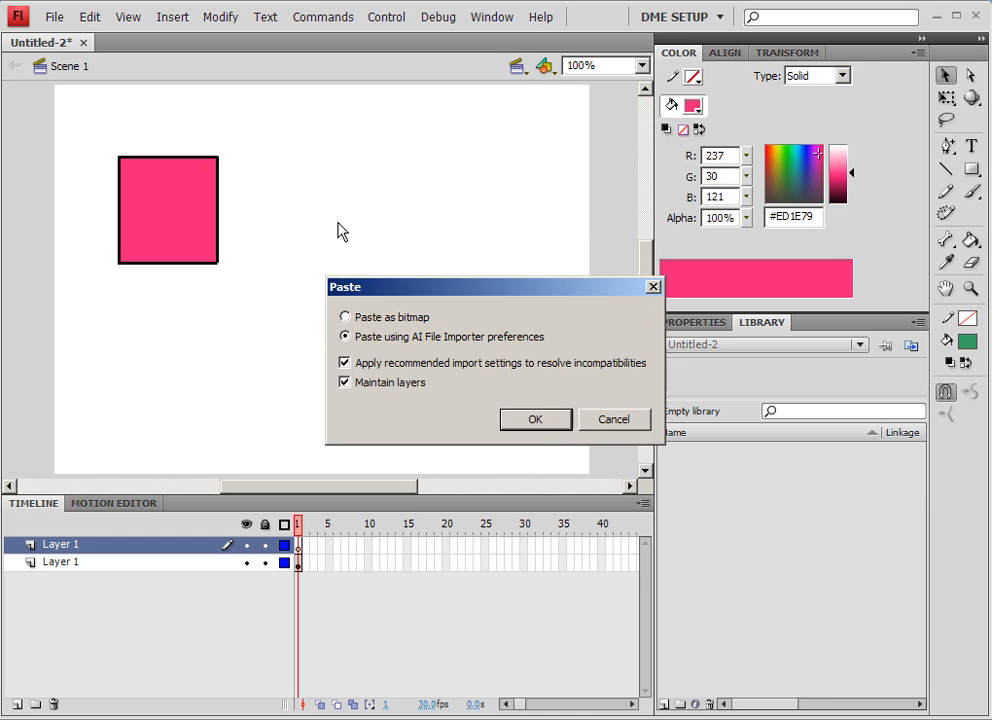
{"action": "left_click", "coordinate": [536, 416]}
{"action": "left_click_drag", "start_coordinate": [348, 312], "coordinate": [359, 244]}
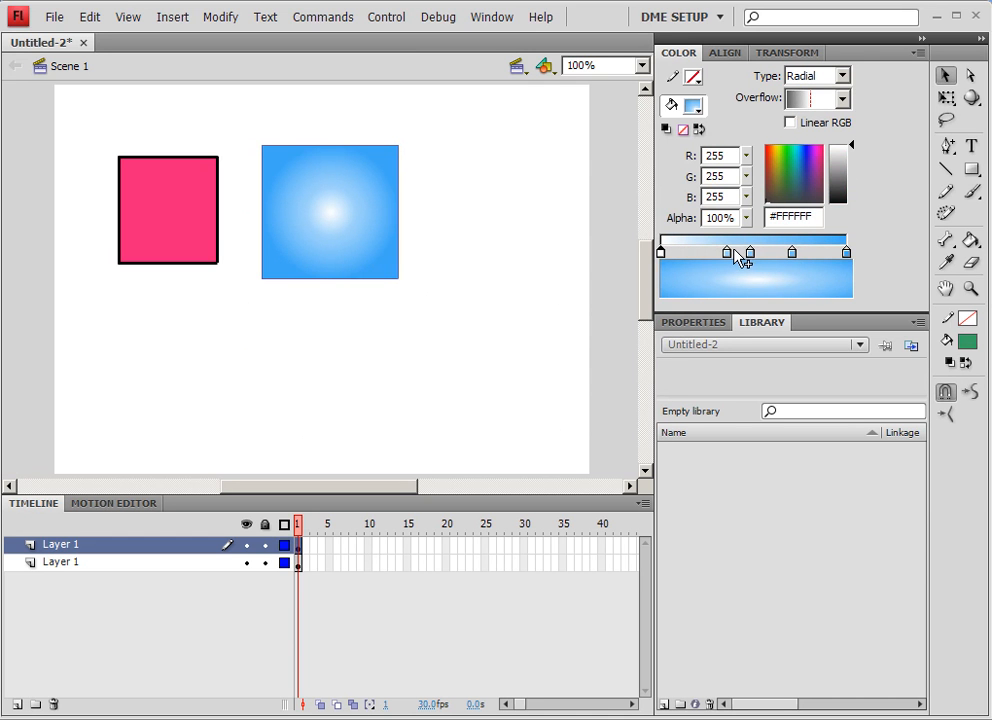
- With the Gradient Transform tool, shift the blue rectangle's radial gradient centre up and left, and enlarge the gradient's radius
{"action": "left_click", "coordinate": [945, 97]}
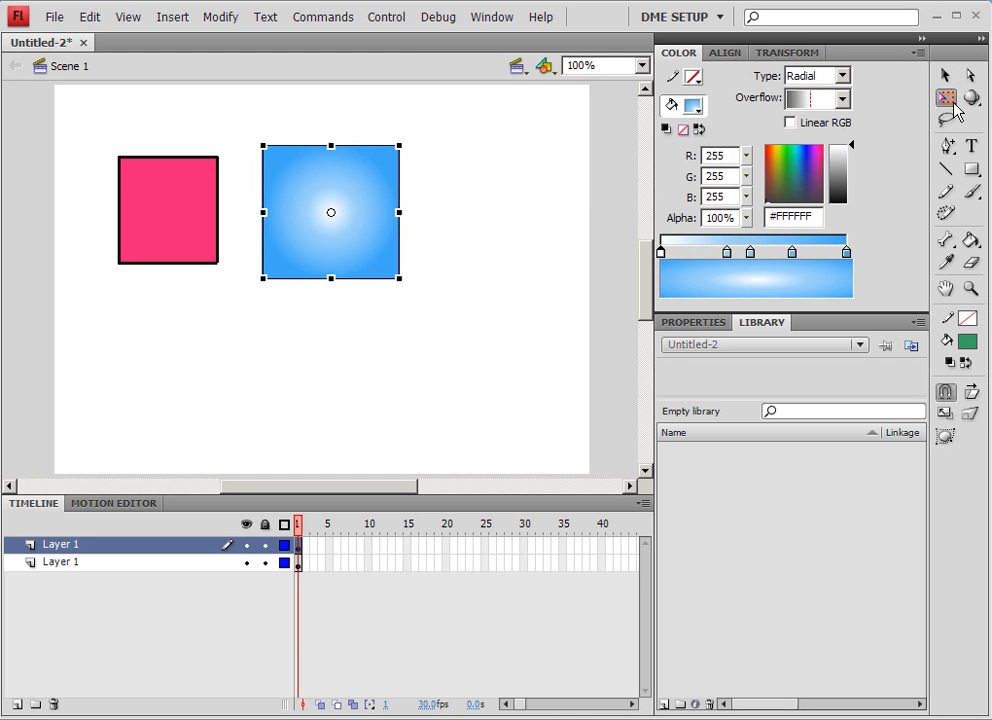
{"action": "left_click_drag", "start_coordinate": [945, 97], "coordinate": [800, 117]}
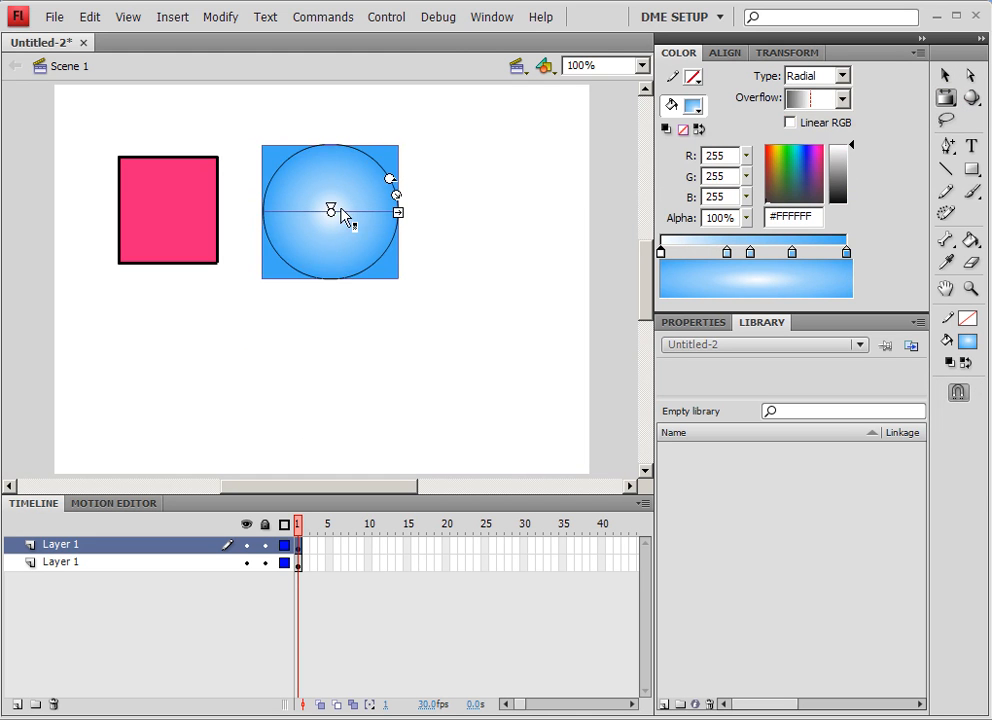
{"action": "left_click_drag", "start_coordinate": [331, 209], "coordinate": [317, 186]}
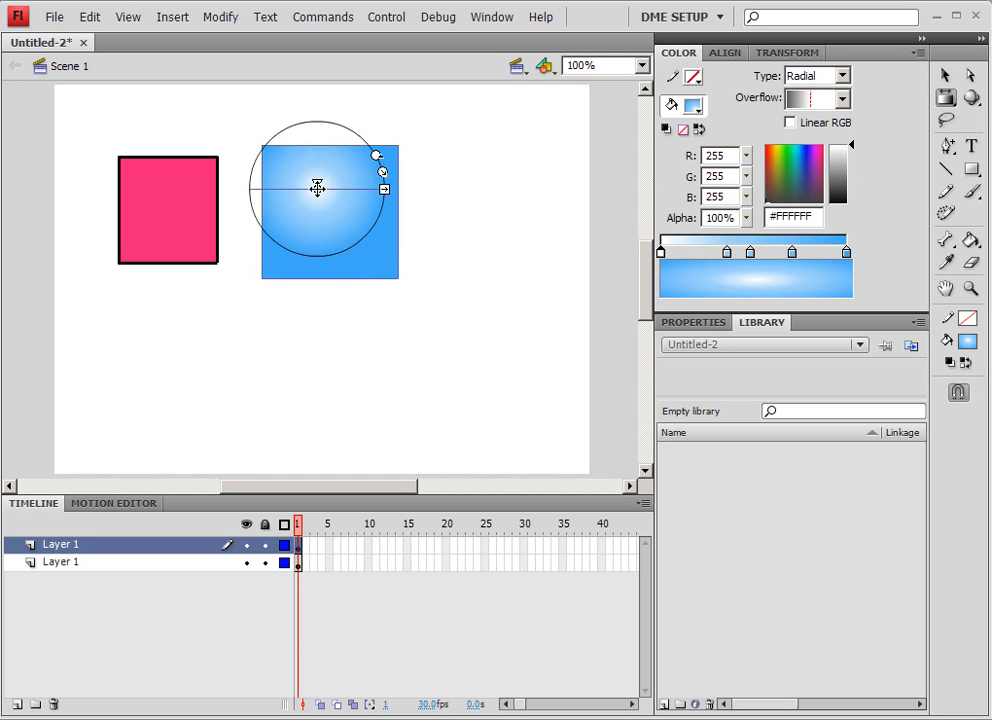
{"action": "left_click_drag", "start_coordinate": [383, 170], "coordinate": [436, 166]}
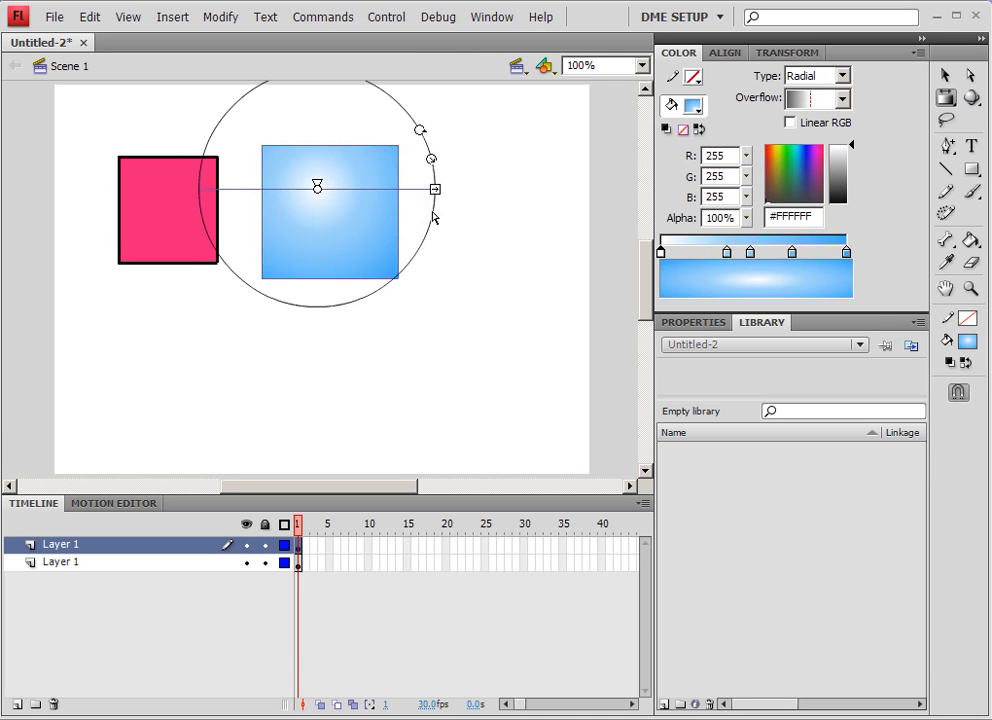
{"action": "left_click", "coordinate": [451, 265]}
- Move the blue gradient rectangle slightly up and left, closer to the pink rectangle, and deselect it
{"action": "left_click", "coordinate": [944, 75]}
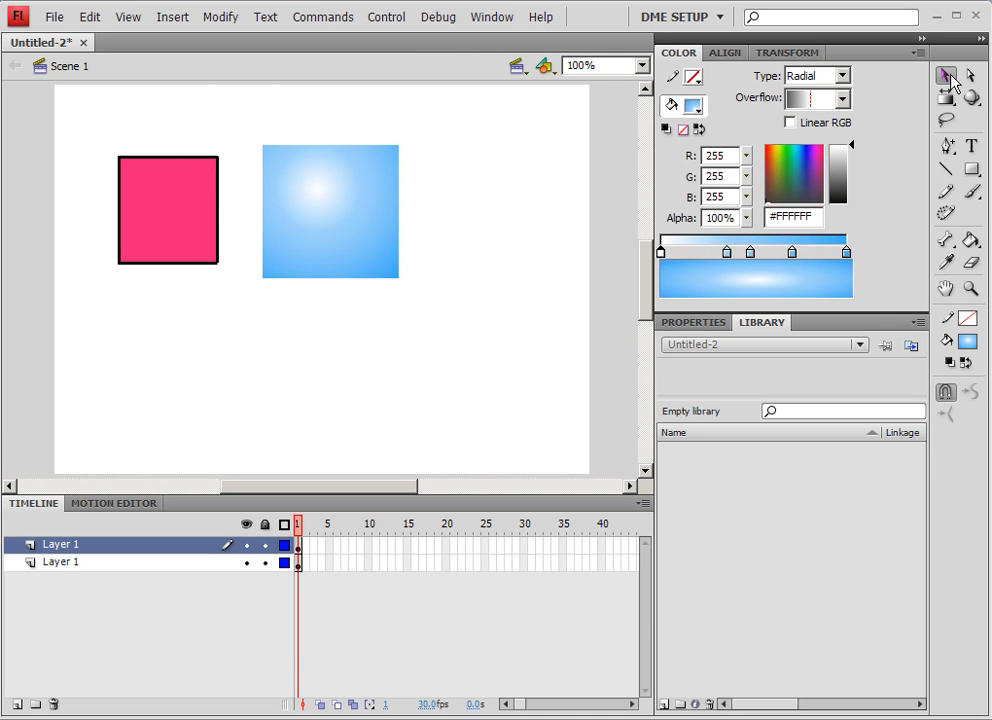
{"action": "left_click_drag", "start_coordinate": [321, 255], "coordinate": [299, 228]}
{"action": "left_click", "coordinate": [448, 346]}
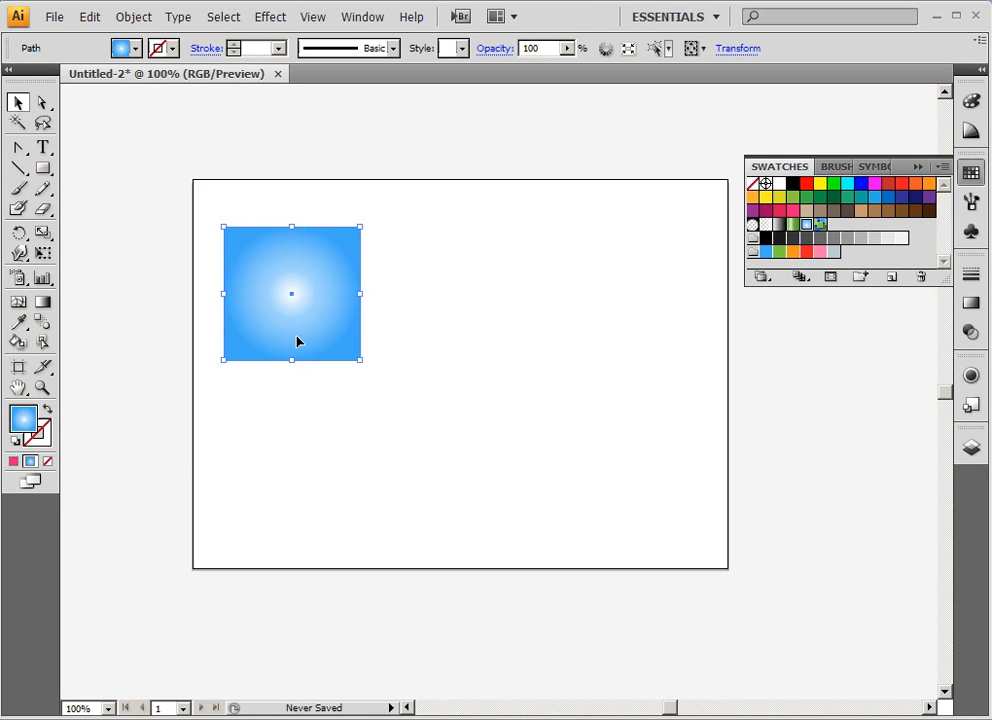
- Switch to Illustrator, apply the green gradient graphic style to the rectangle, and shift and widen it towards the artboard's right side
{"action": "left_click", "coordinate": [972, 407]}
{"action": "left_click", "coordinate": [790, 398]}
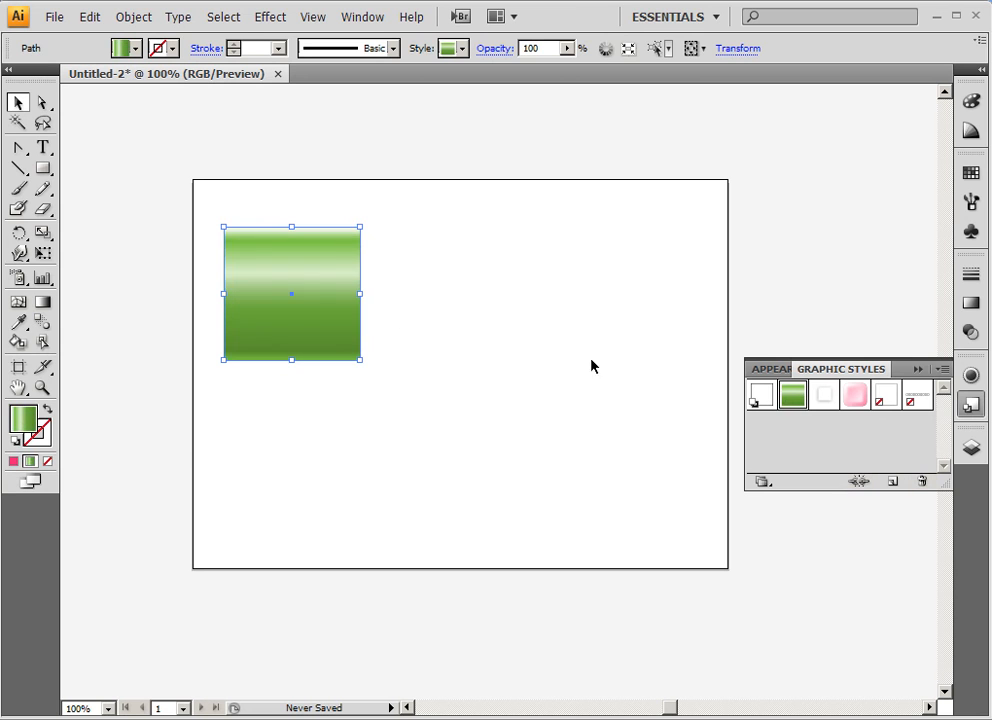
{"action": "left_click_drag", "start_coordinate": [325, 332], "coordinate": [390, 321]}
{"action": "left_click_drag", "start_coordinate": [427, 282], "coordinate": [486, 285]}
- Copy the green rectangle, paste it into Flash with the AI File Importer preferences and place it below and right of the blue one
{"action": "left_click", "coordinate": [542, 295]}
{"action": "left_click", "coordinate": [457, 284]}
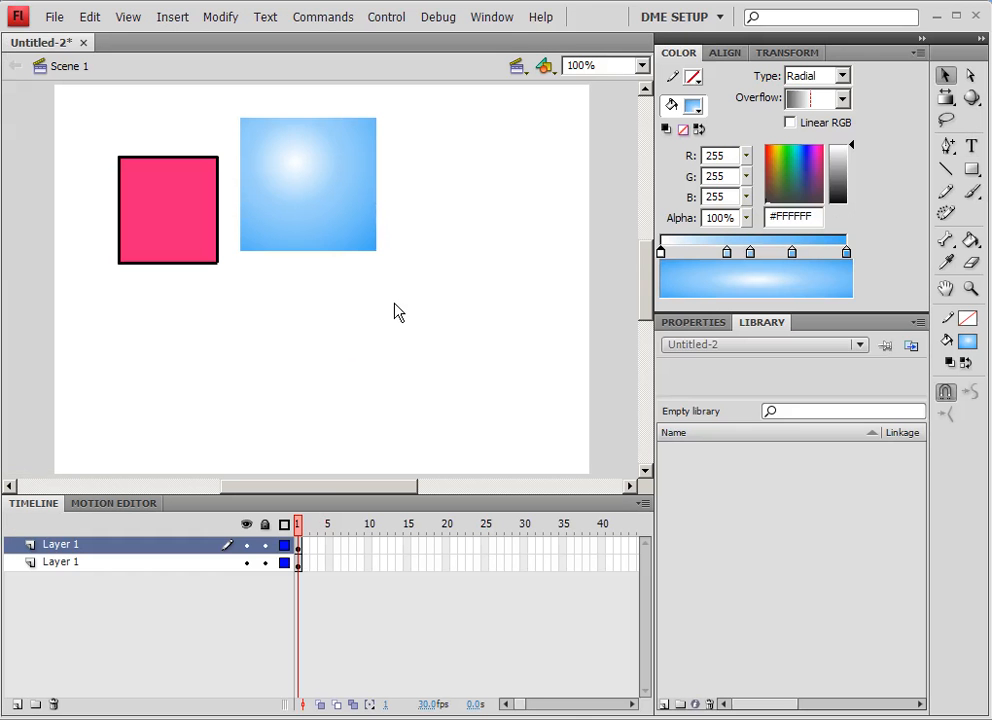
{"action": "key", "text": "ctrl+v"}
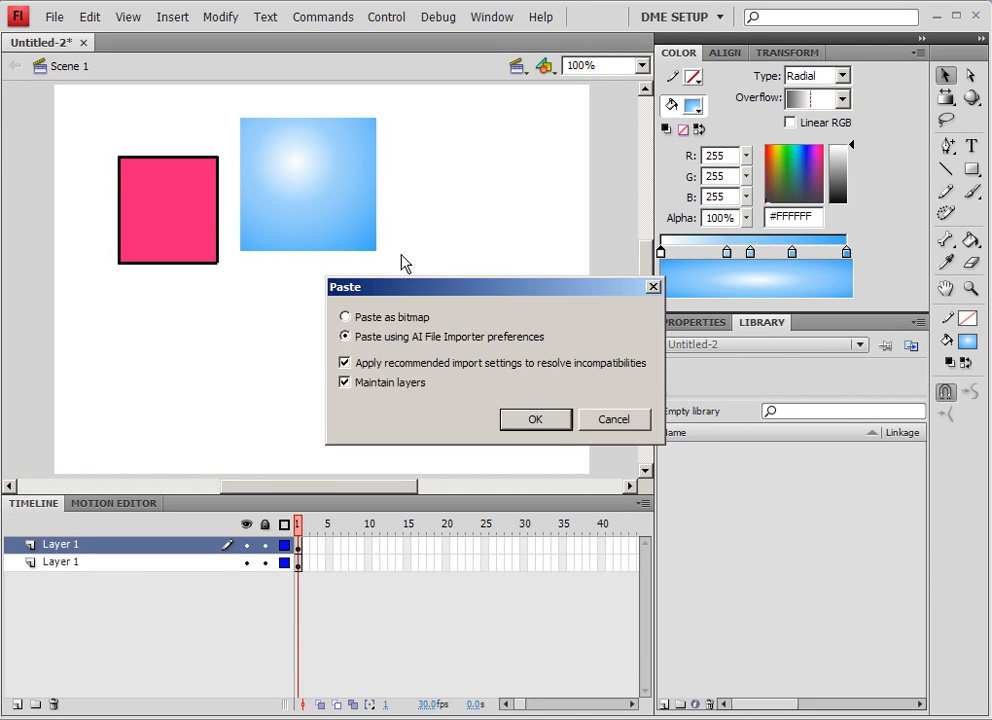
{"action": "left_click", "coordinate": [534, 418]}
{"action": "left_click_drag", "start_coordinate": [389, 272], "coordinate": [501, 312]}
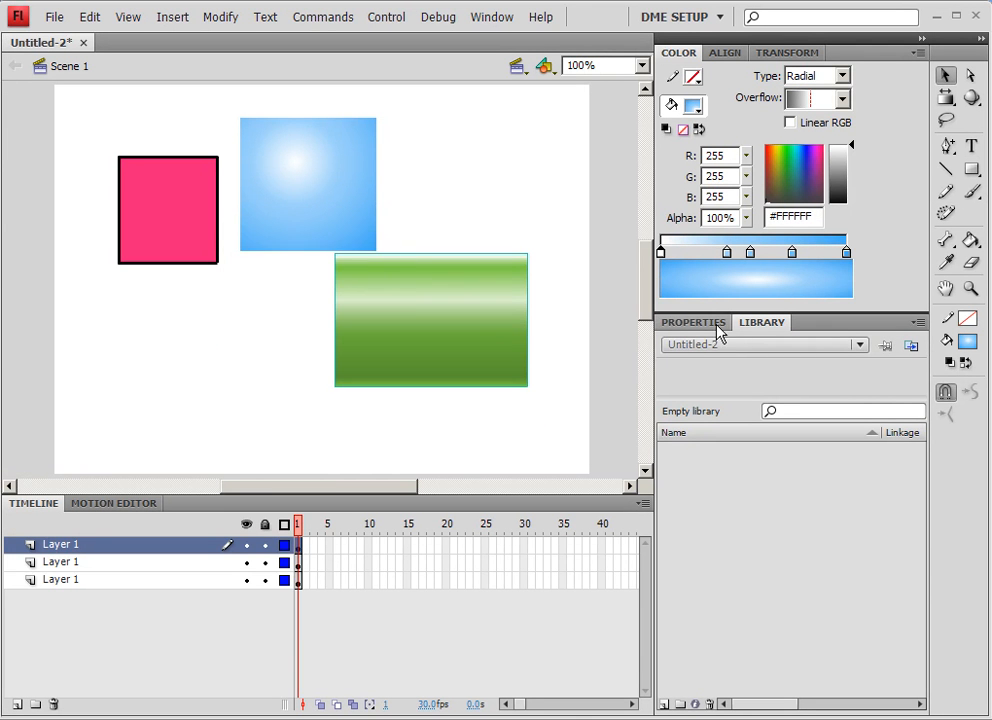
- Move the green rectangle up and left over the blue one, and delete all three rectangles from the Flash stage
{"action": "left_click_drag", "start_coordinate": [403, 312], "coordinate": [336, 279]}
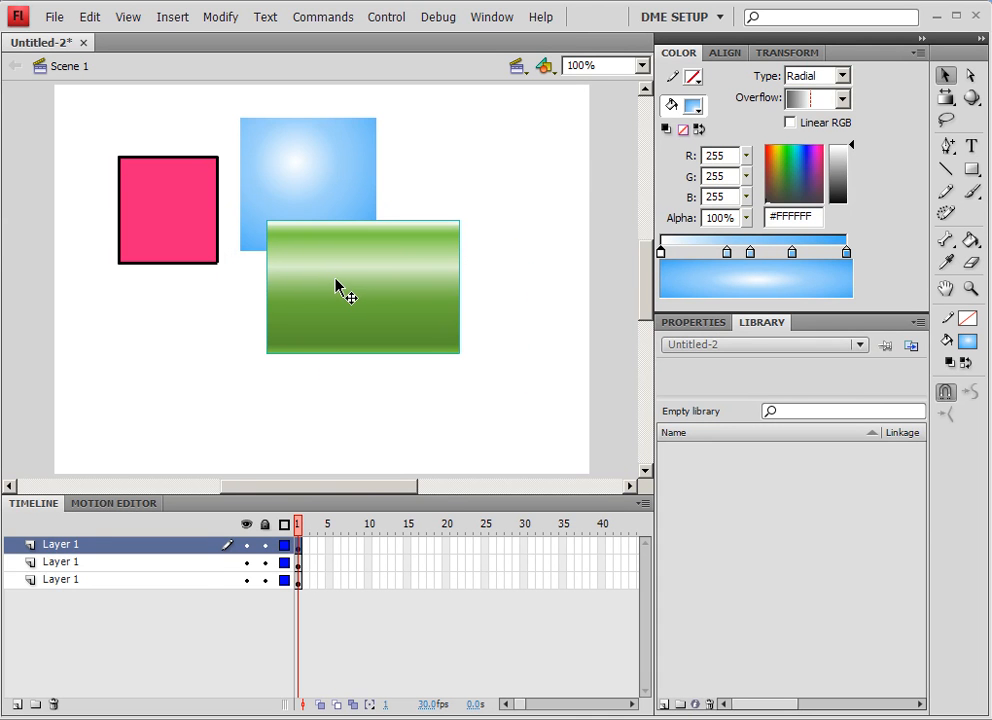
{"action": "left_click", "coordinate": [308, 180]}
{"action": "left_click", "coordinate": [194, 220], "text": "shift"}
{"action": "key", "text": "Delete"}
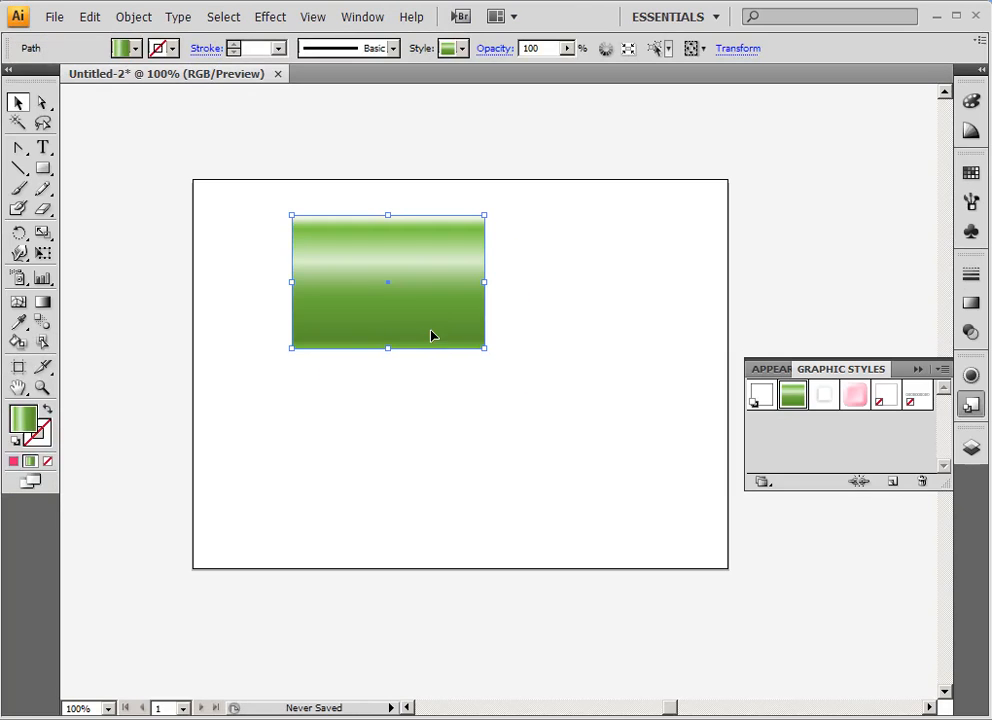
- Switch to Illustrator, shrink the green rectangle to button size, and open and enlarge the Buttons and Rollovers graphic style library
{"action": "left_click_drag", "start_coordinate": [486, 350], "coordinate": [418, 260]}
{"action": "left_click", "coordinate": [942, 370]}
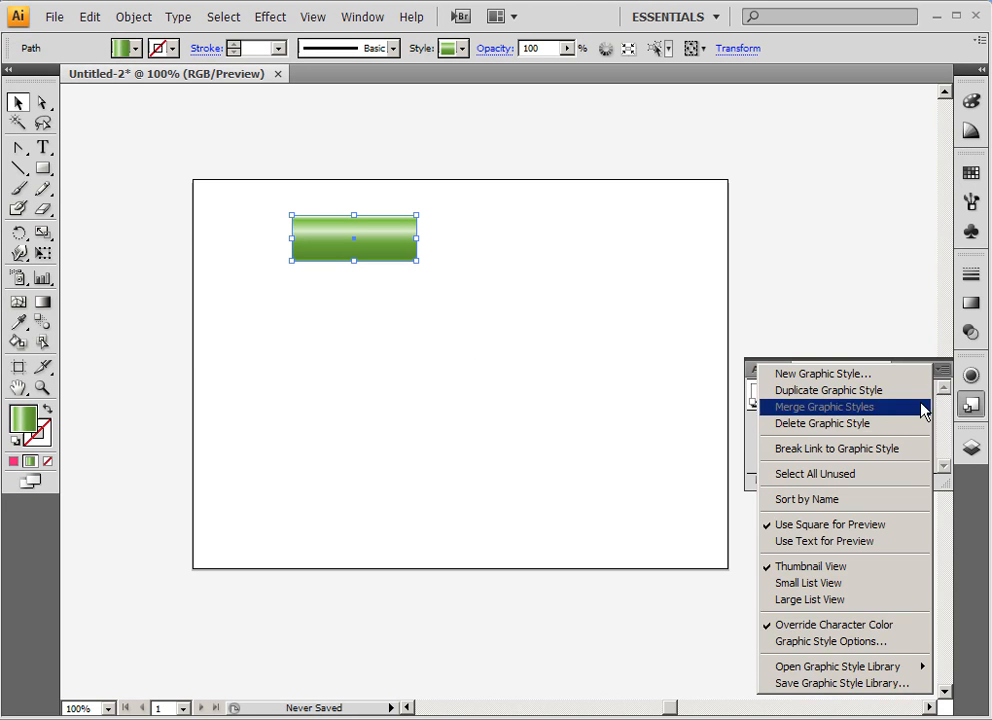
{"action": "mouse_move", "coordinate": [899, 676]}
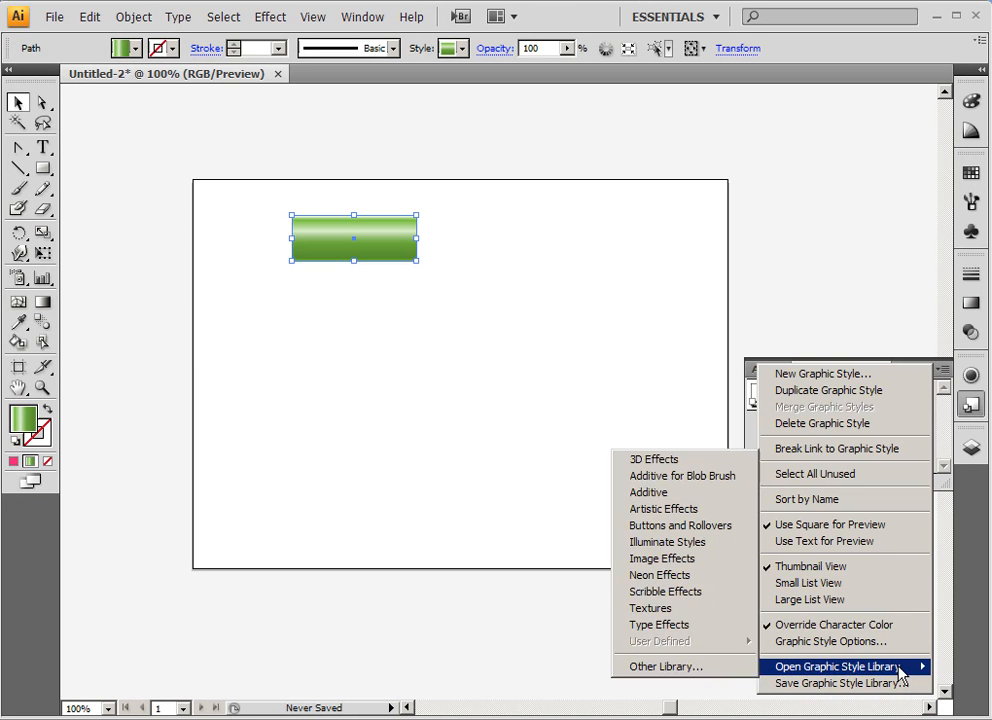
{"action": "left_click", "coordinate": [690, 527]}
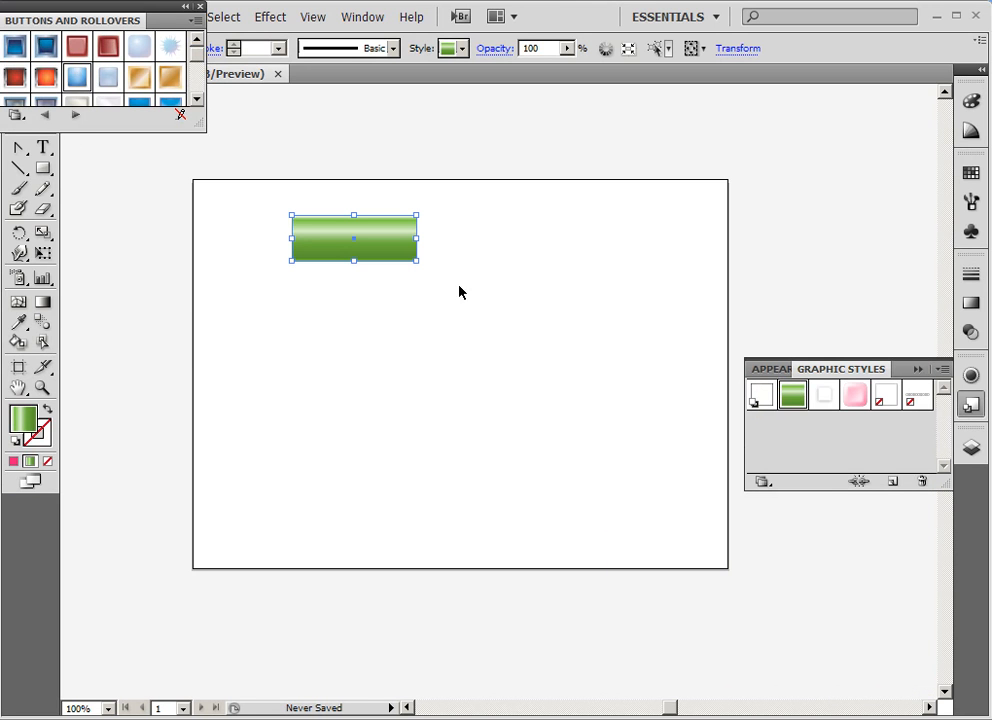
{"action": "left_click_drag", "start_coordinate": [202, 127], "coordinate": [244, 432]}
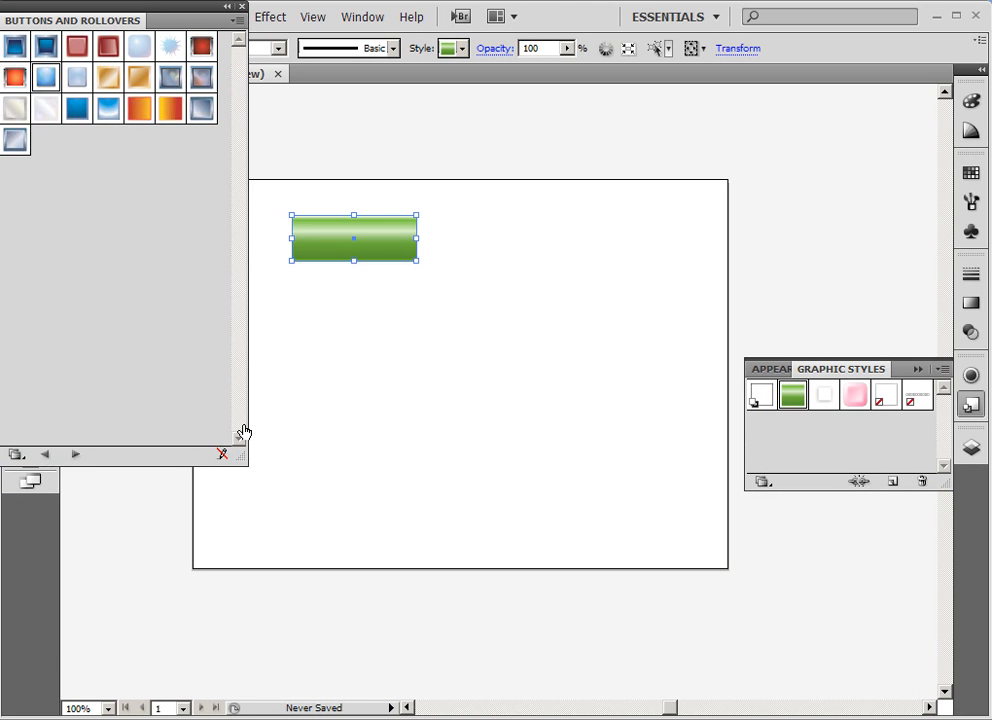
- Try several button styles on the rectangle, finish with the glossy light-blue radial one, and slightly reduce the button's height
{"action": "left_click", "coordinate": [108, 118]}
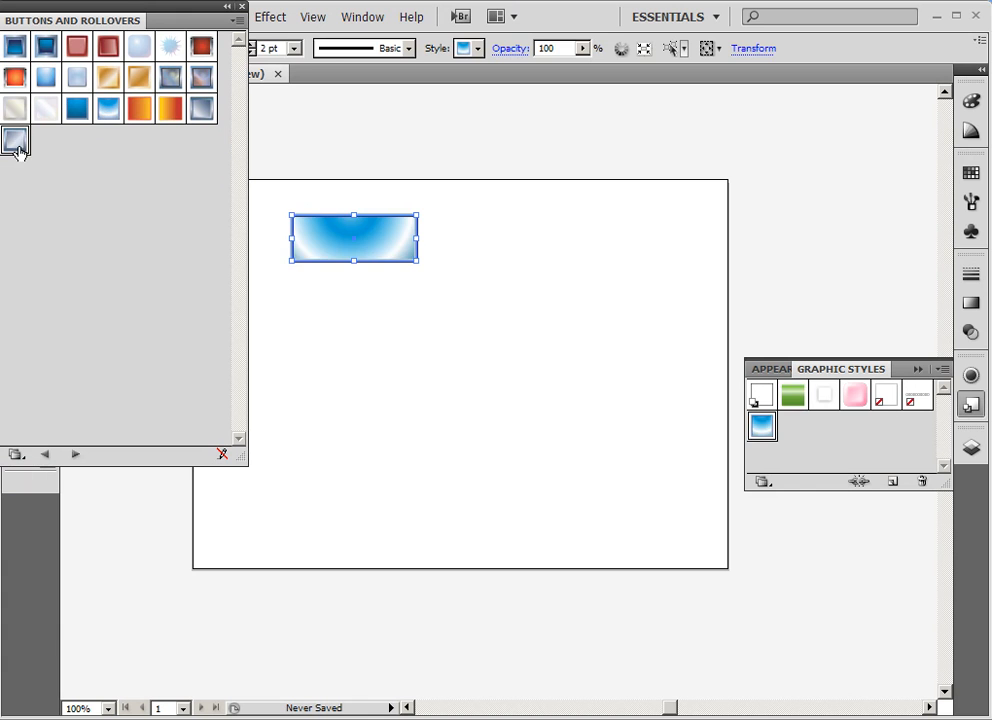
{"action": "left_click", "coordinate": [17, 141]}
{"action": "left_click", "coordinate": [46, 77]}
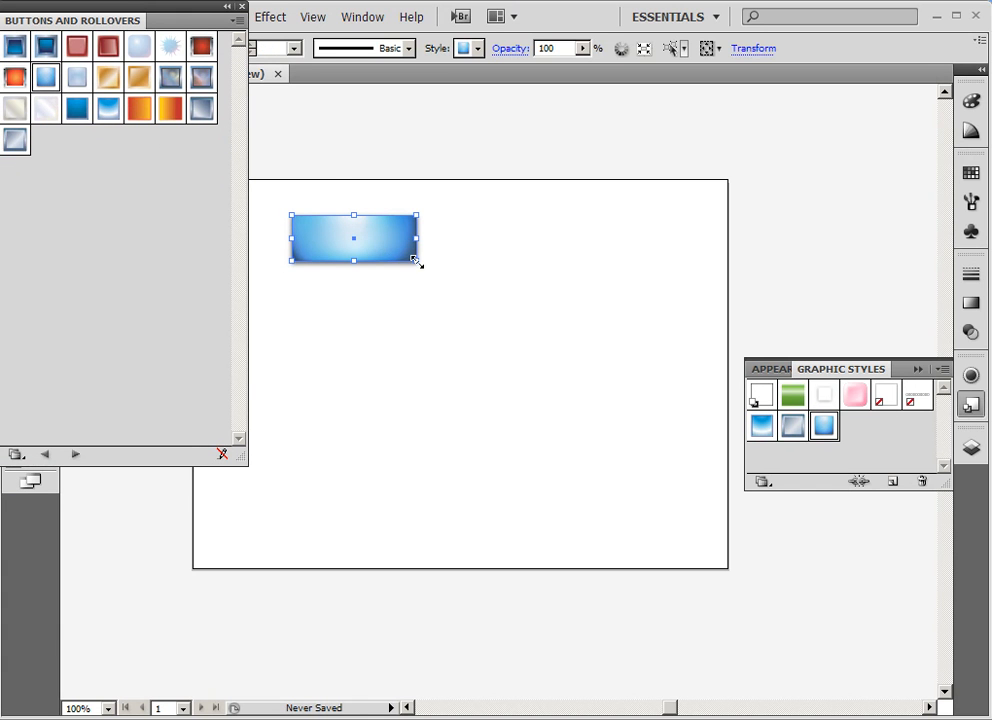
{"action": "left_click_drag", "start_coordinate": [416, 261], "coordinate": [418, 247]}
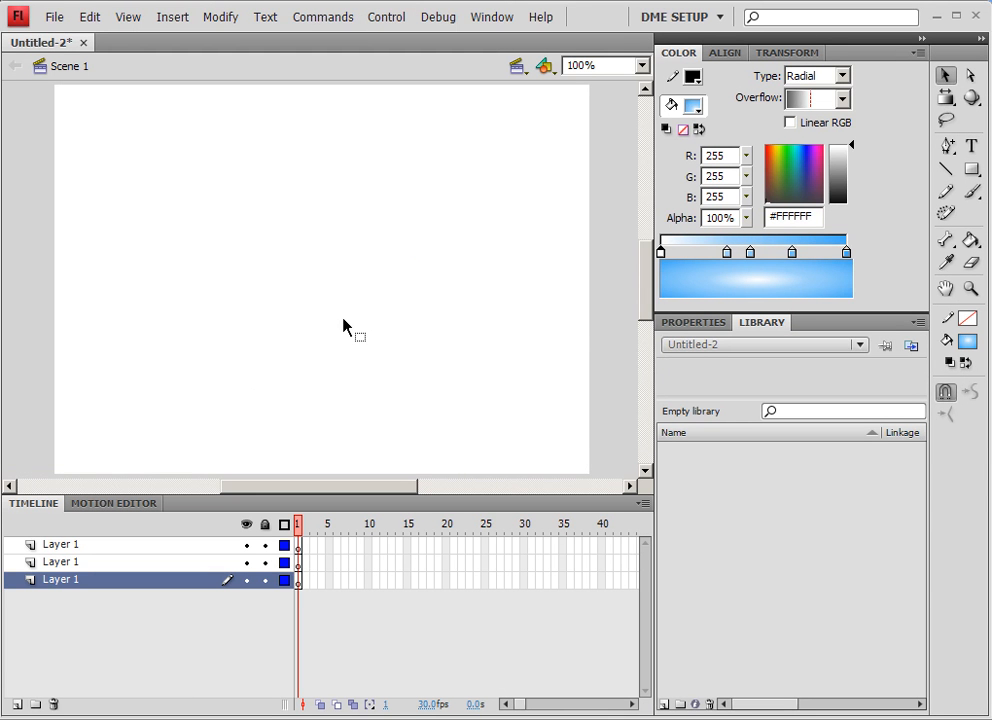
- Copy the blue button, paste it into Flash with the AI File Importer preferences, and move it slightly up and left
{"action": "key", "text": "ctrl+v"}
{"action": "left_click", "coordinate": [548, 423]}
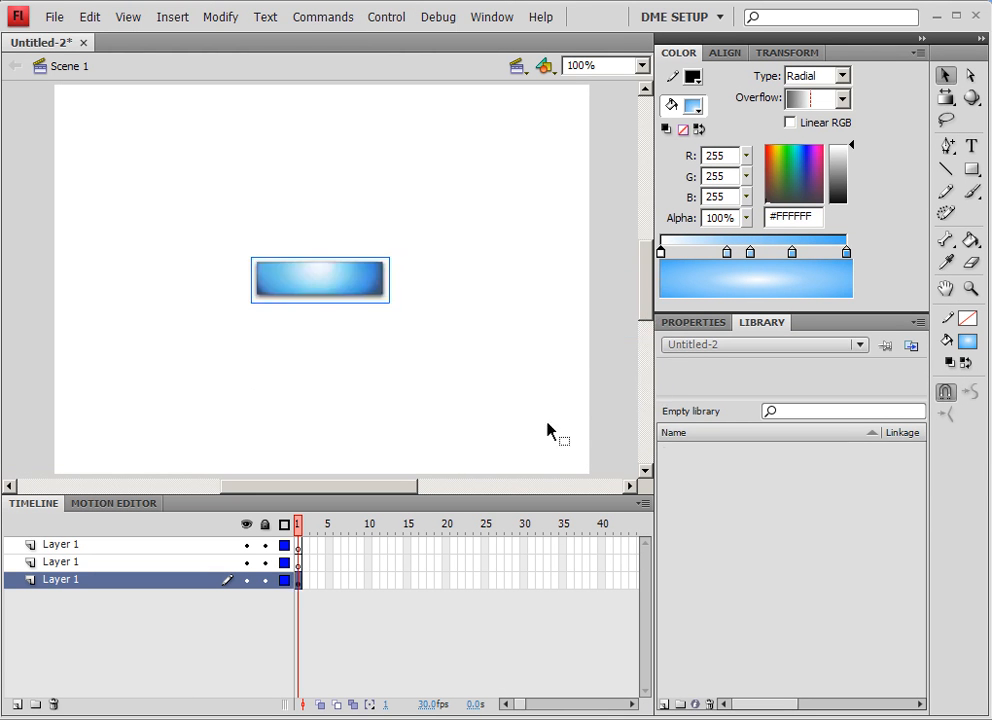
{"action": "left_click_drag", "start_coordinate": [316, 285], "coordinate": [281, 270]}
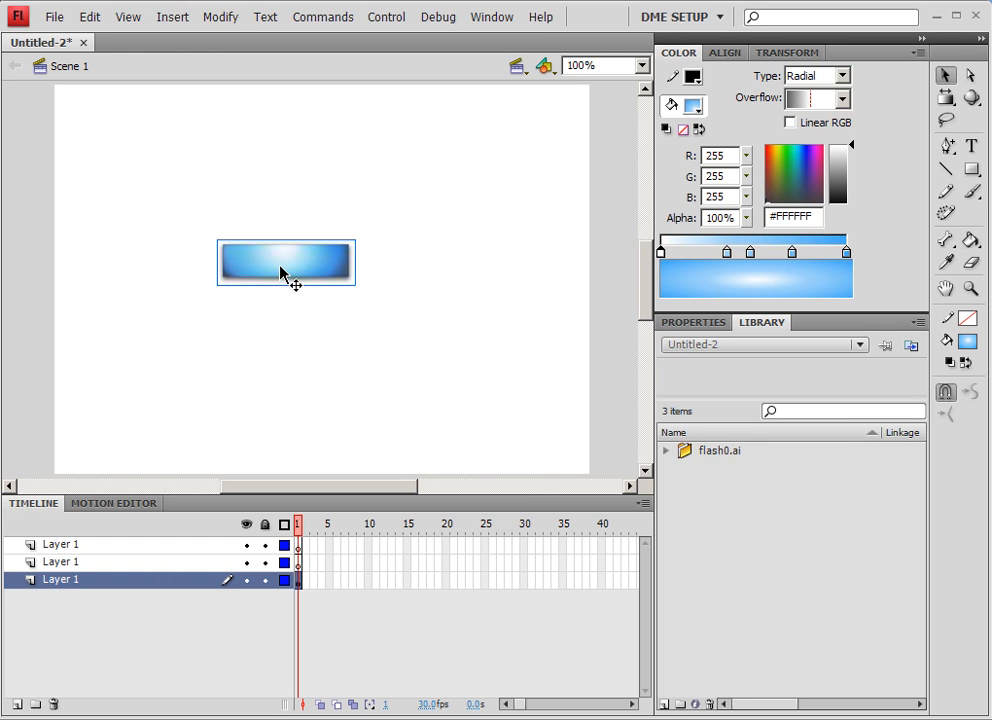
- Examine the imported Path item inside the library's flash0.ai folder and the pasted button's properties, nudging the button to the left
{"action": "left_click", "coordinate": [666, 451]}
{"action": "left_click", "coordinate": [684, 470]}
{"action": "left_click", "coordinate": [726, 490]}
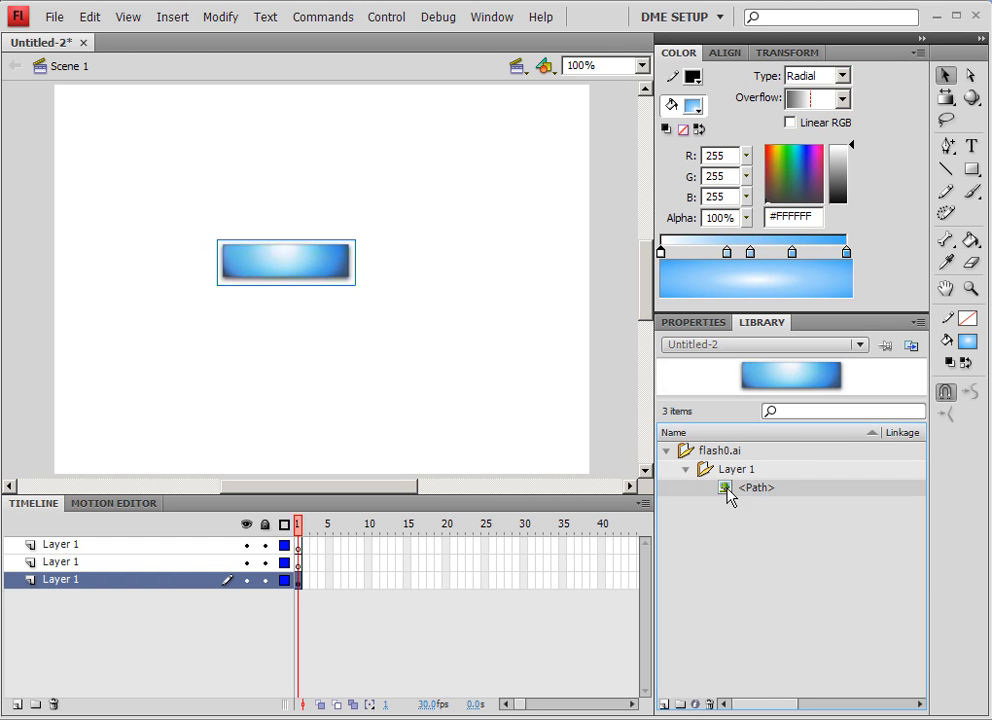
{"action": "left_click", "coordinate": [675, 324]}
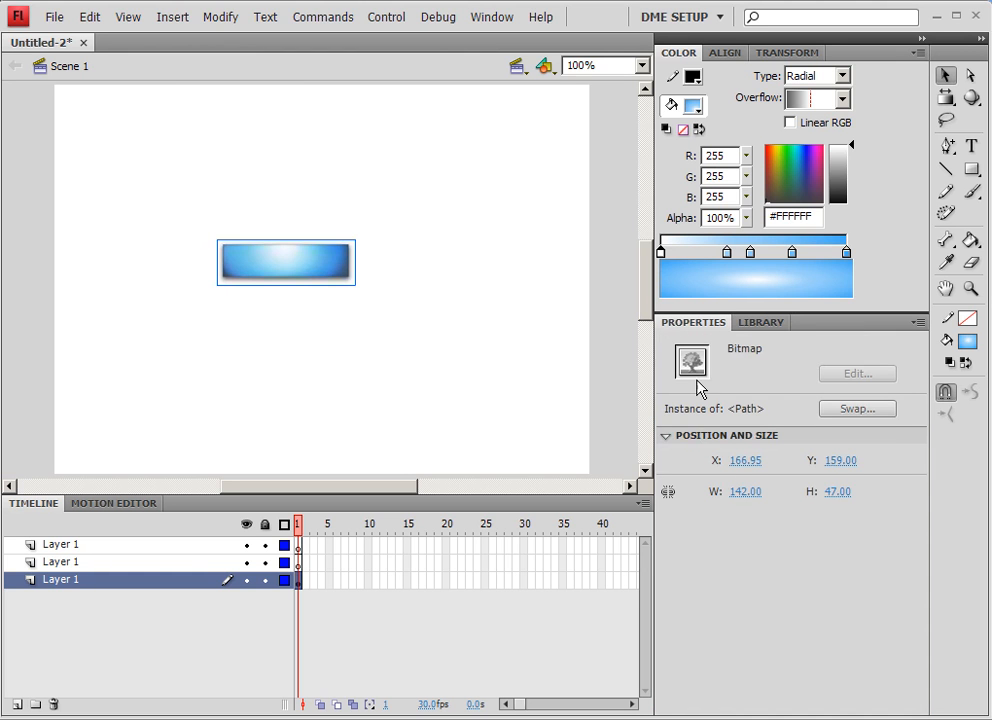
{"action": "mouse_move", "coordinate": [270, 276]}
{"action": "left_mouse_down"}
{"action": "mouse_move", "coordinate": [248, 222]}
{"action": "mouse_move", "coordinate": [175, 199]}
{"action": "mouse_move", "coordinate": [77, 195]}
{"action": "mouse_move", "coordinate": [261, 274]}
{"action": "left_mouse_up"}
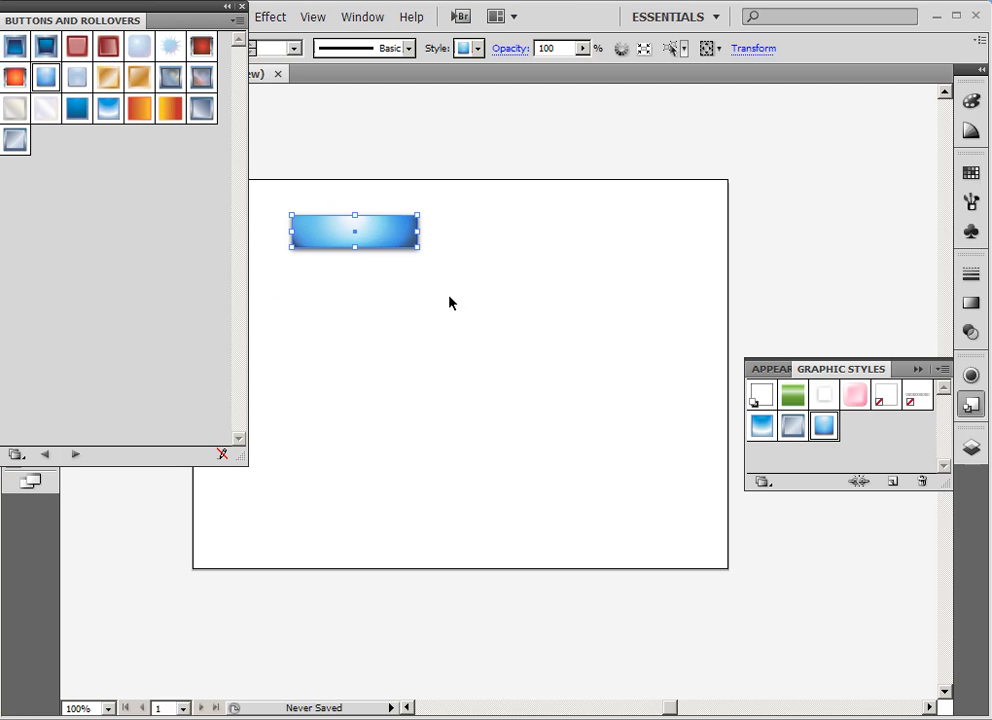
- Switch to Illustrator, open the Textures graphic style library and try several textures on the button, ending with the rough tan one
{"action": "left_click", "coordinate": [241, 8]}
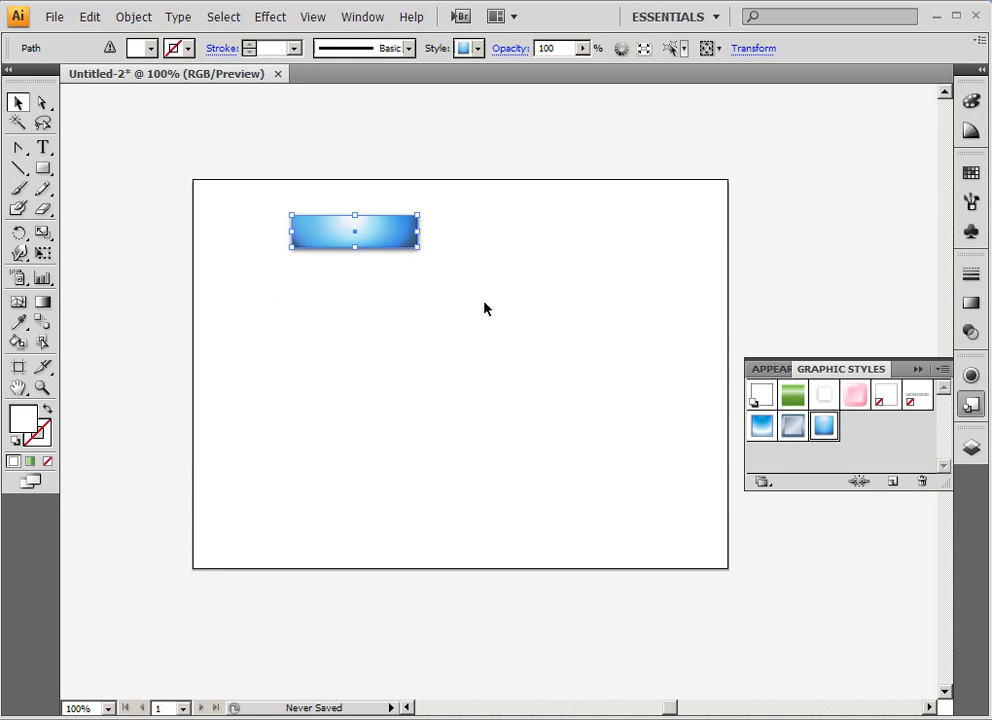
{"action": "left_click", "coordinate": [943, 369]}
{"action": "mouse_move", "coordinate": [787, 668]}
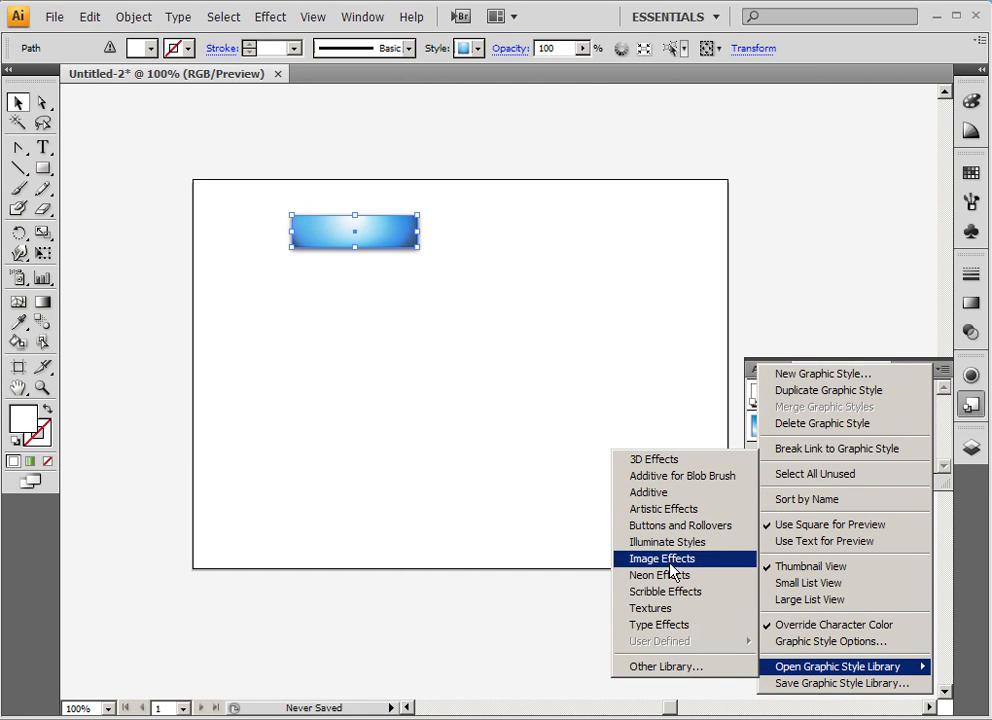
{"action": "left_click", "coordinate": [612, 516]}
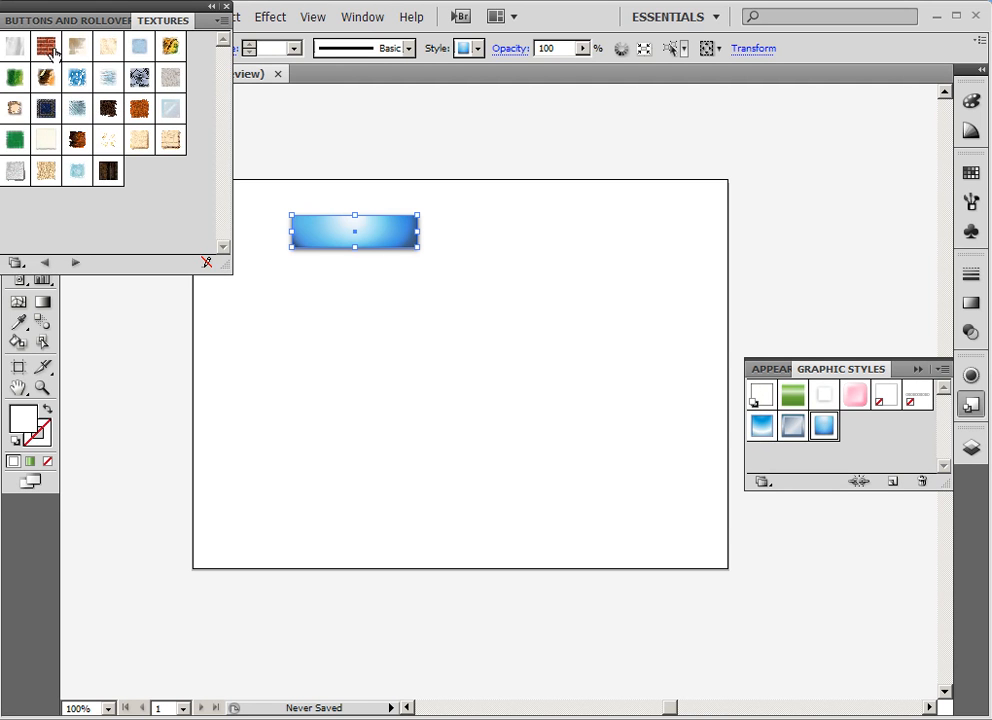
{"action": "left_click", "coordinate": [72, 104]}
{"action": "left_click", "coordinate": [72, 143]}
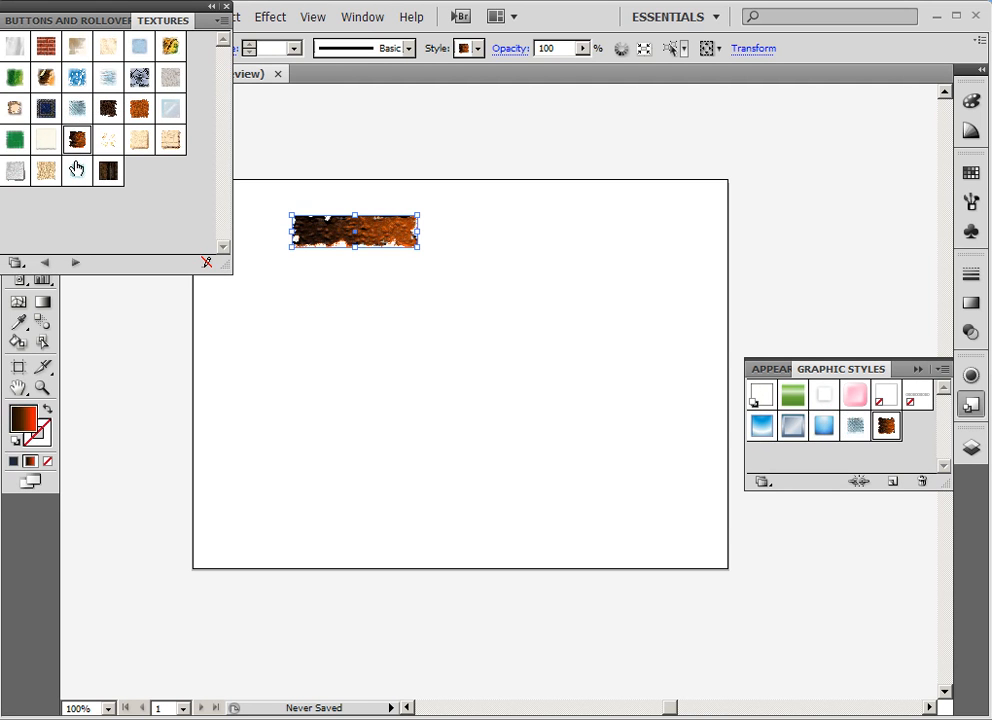
{"action": "left_click", "coordinate": [104, 174]}
{"action": "left_click", "coordinate": [46, 173]}
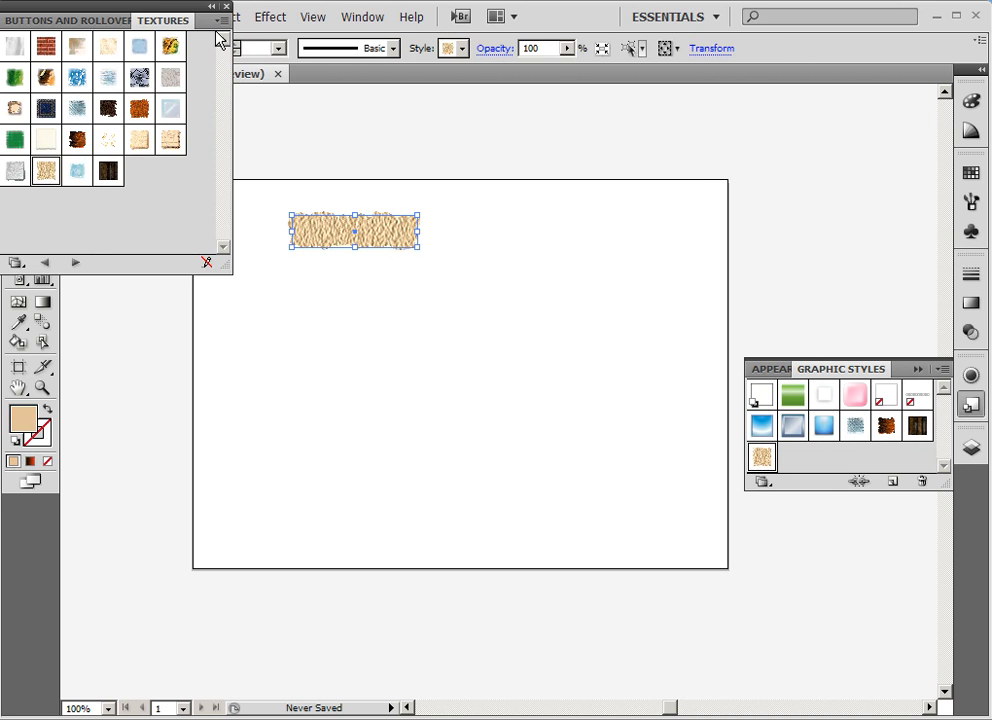
{"action": "left_click", "coordinate": [225, 7]}
- Delete the tan textured rectangle from the Illustrator artboard
{"action": "left_click", "coordinate": [476, 259]}
{"action": "left_click", "coordinate": [374, 247]}
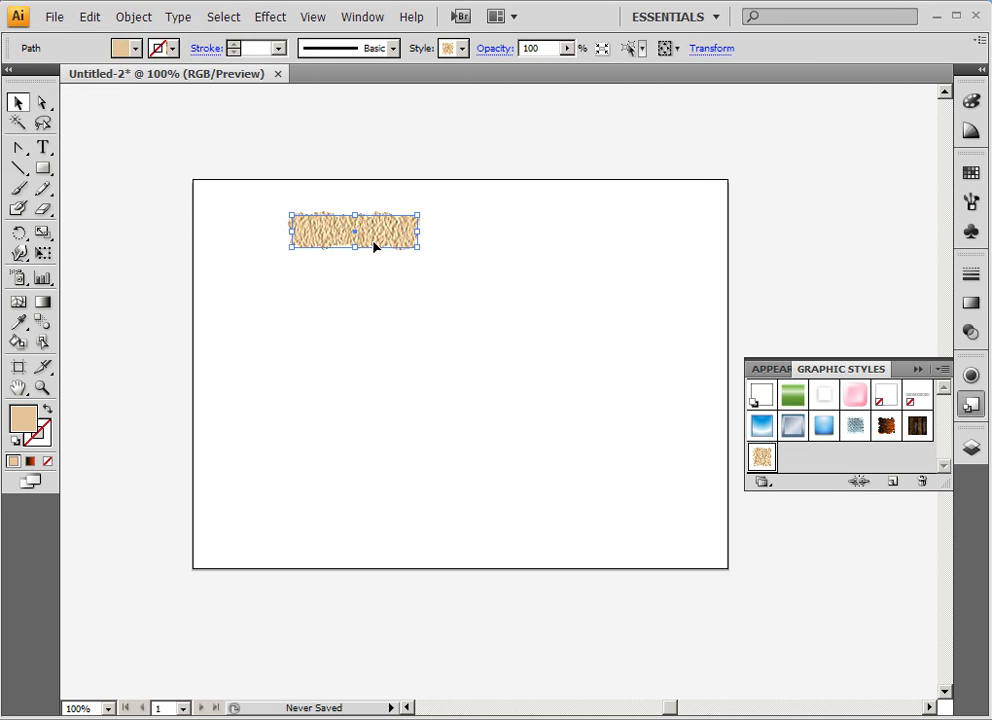
{"action": "key", "text": "Delete"}
- Add the point text "MY LOGO" near the middle of the artboard and select it as an object
{"action": "left_click", "coordinate": [43, 148]}
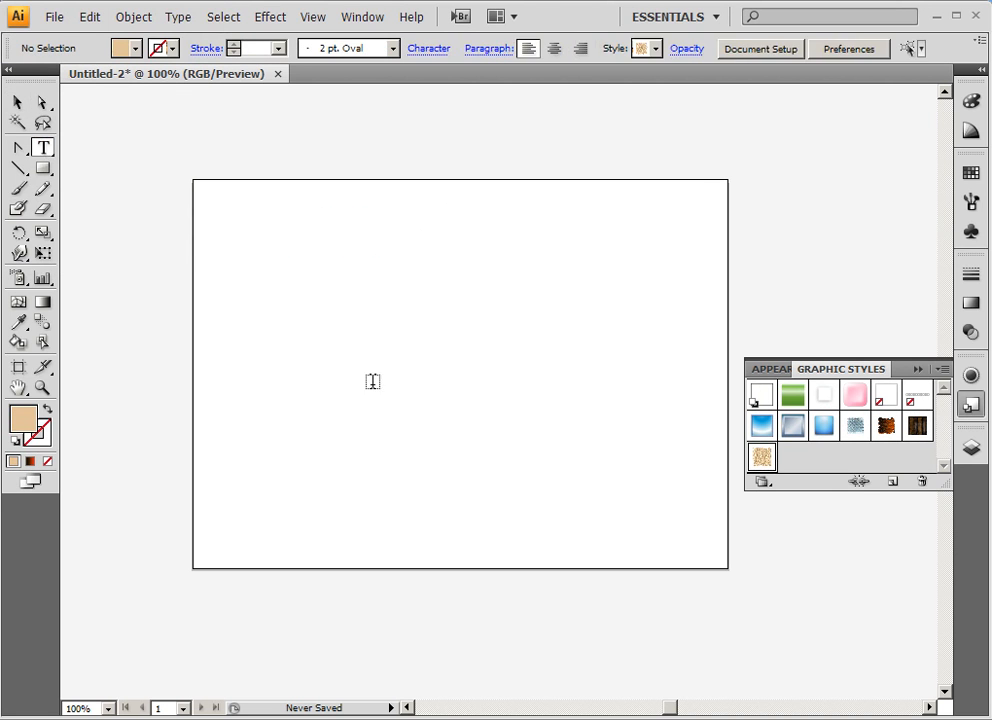
{"action": "left_click", "coordinate": [366, 346]}
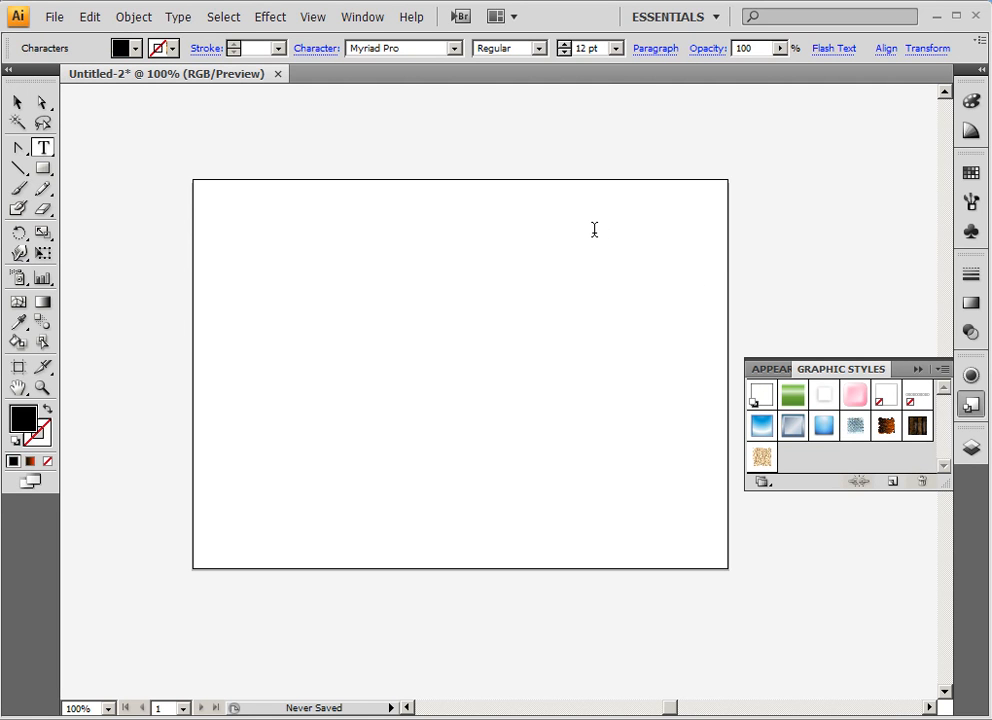
{"action": "type", "text": "MY LOGO"}
{"action": "left_click", "coordinate": [17, 102]}
- Set the MY LOGO text to Perpetua Titling MT Bold, and enlarge it to about 70 pt in the artboard's upper half
{"action": "left_click", "coordinate": [186, 20]}
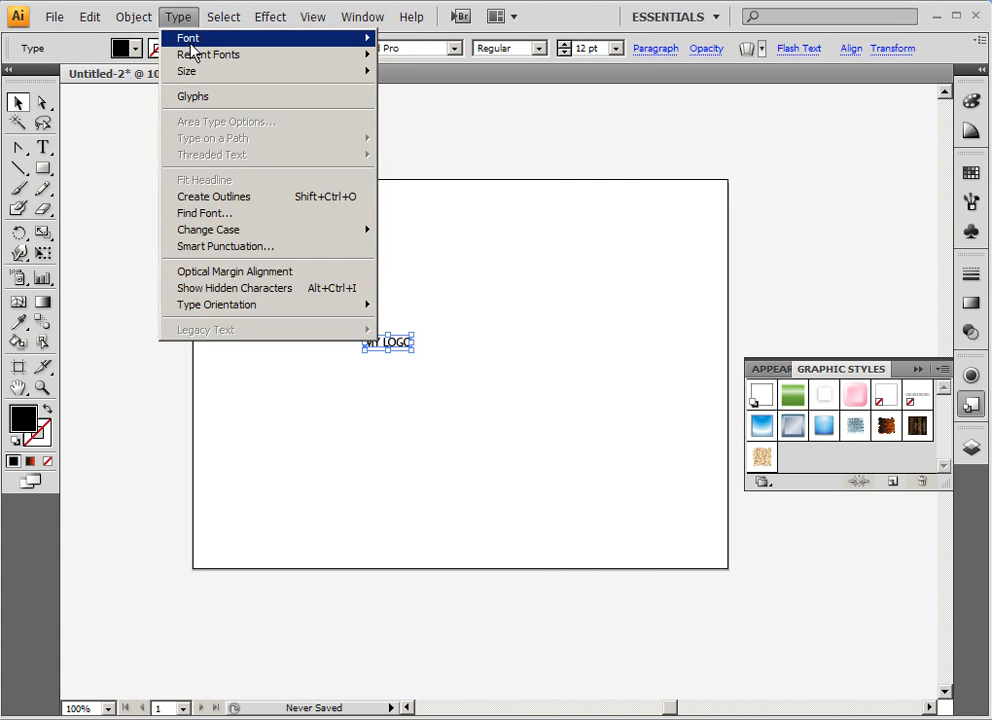
{"action": "mouse_move", "coordinate": [190, 38]}
{"action": "mouse_move", "coordinate": [461, 214]}
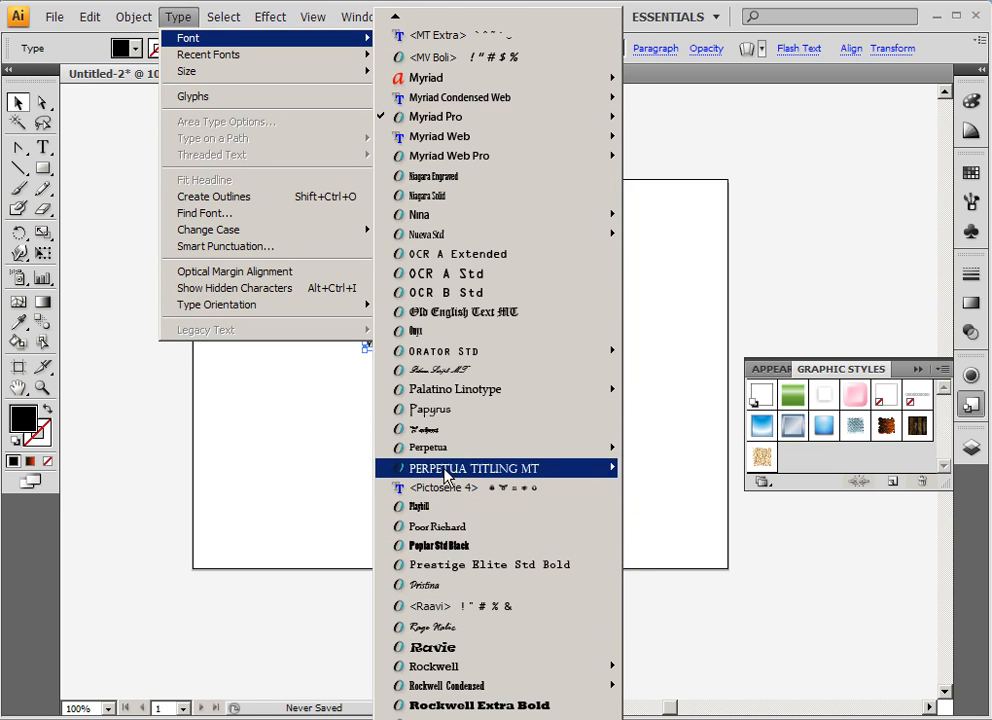
{"action": "left_click", "coordinate": [652, 486]}
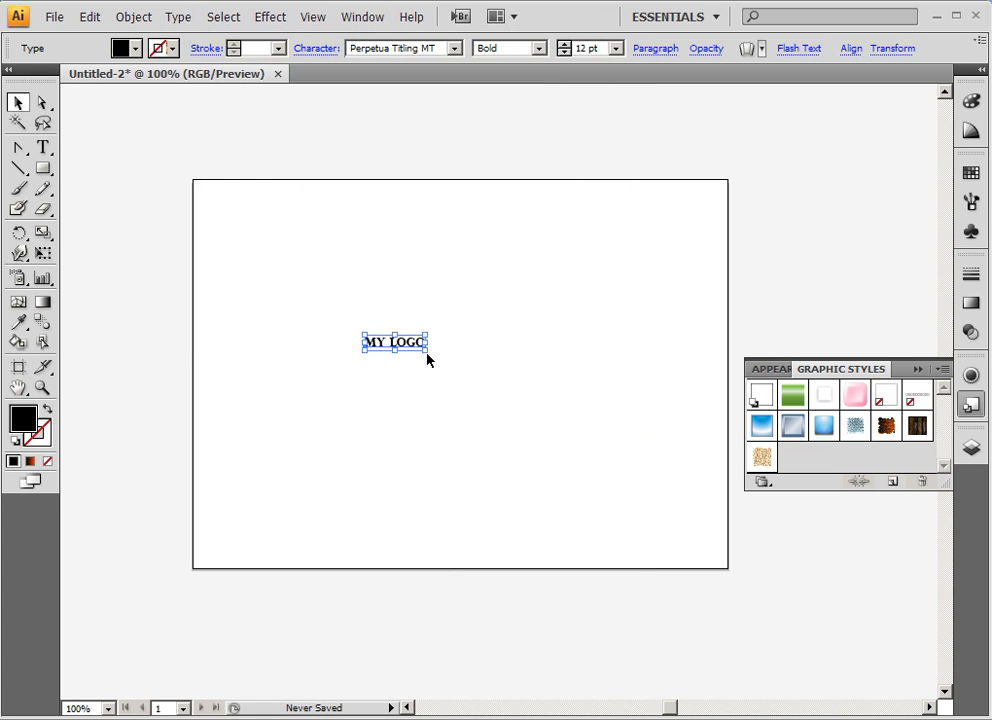
{"action": "left_click_drag", "start_coordinate": [427, 352], "coordinate": [716, 416]}
{"action": "left_click_drag", "start_coordinate": [600, 388], "coordinate": [512, 297]}
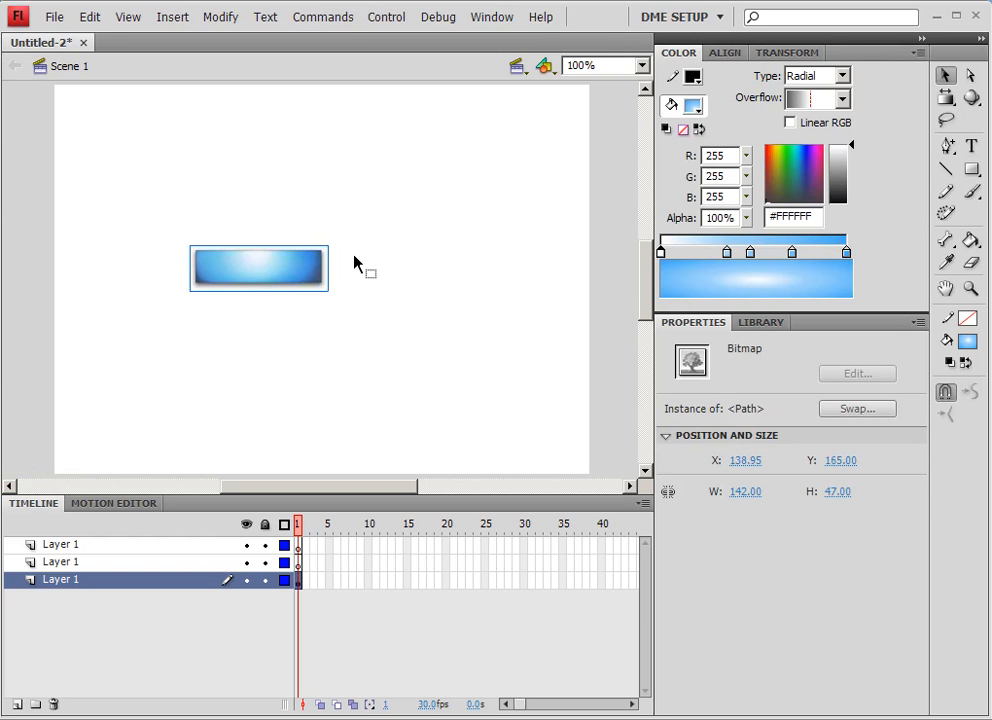
- Copy the MY LOGO text, paste it into Flash using the AI File Importer preferences, and move it above the blue button
{"action": "left_click", "coordinate": [276, 237]}
{"action": "key", "text": "ctrl+v"}
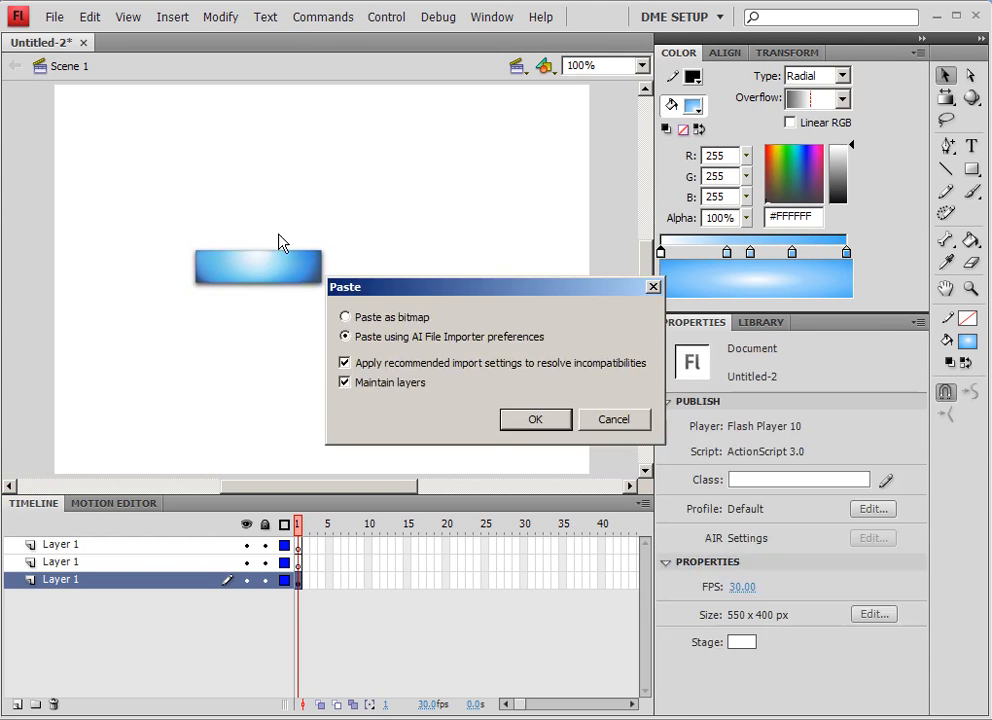
{"action": "left_click", "coordinate": [535, 421]}
{"action": "left_click_drag", "start_coordinate": [359, 303], "coordinate": [341, 213]}
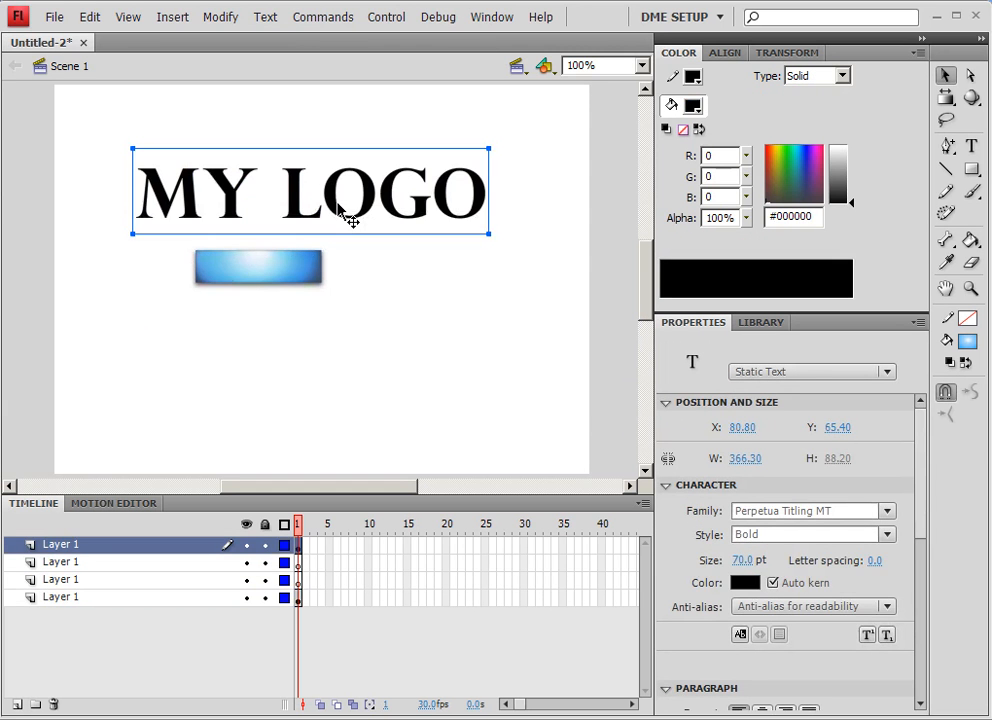
- Delete the MY LOGO text and the blue button bitmap from the Flash stage
{"action": "key", "text": "Delete"}
{"action": "left_click", "coordinate": [239, 268]}
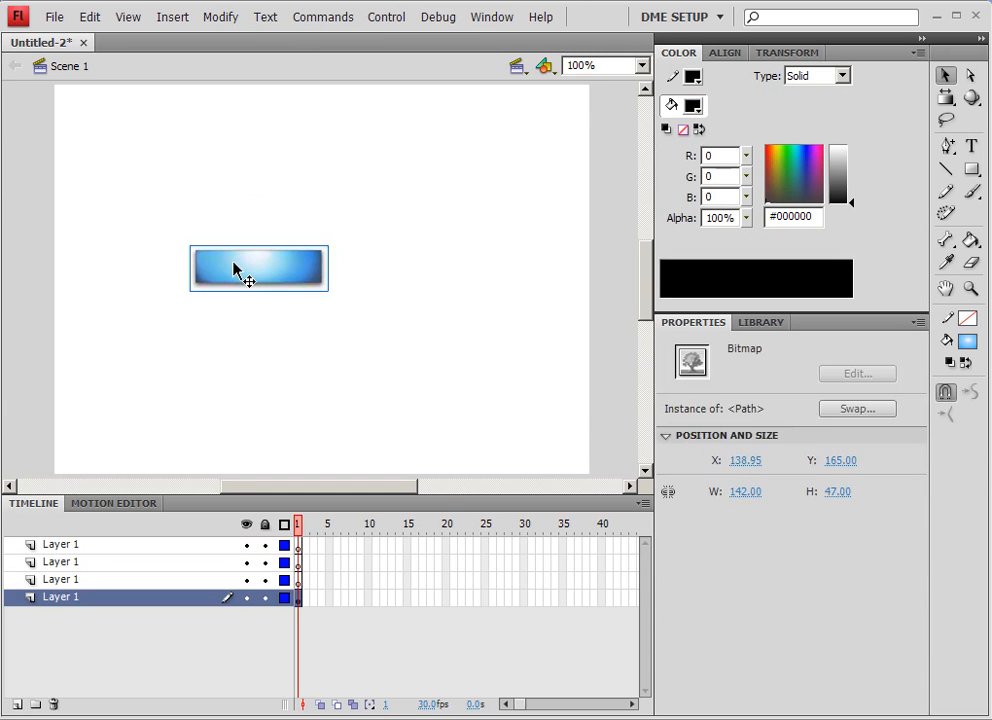
{"action": "key", "text": "Delete"}
- Switch to Illustrator, paste a copy of the MY LOGO text in back, and convert the text to outlines
{"action": "key", "text": "alt+Tab"}
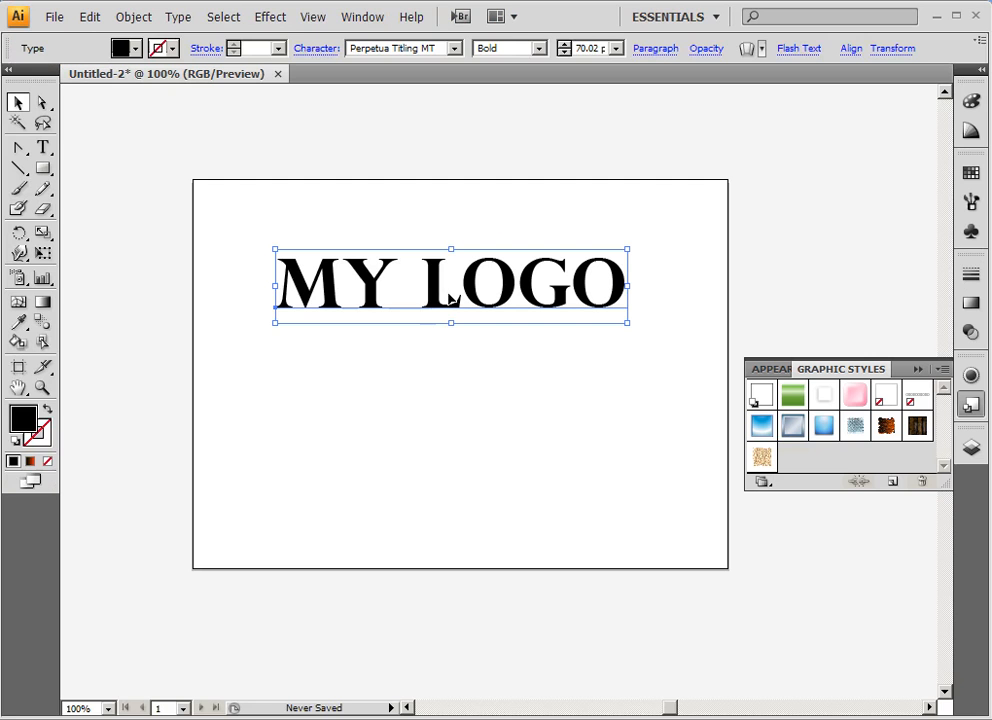
{"action": "key", "text": "ctrl+c"}
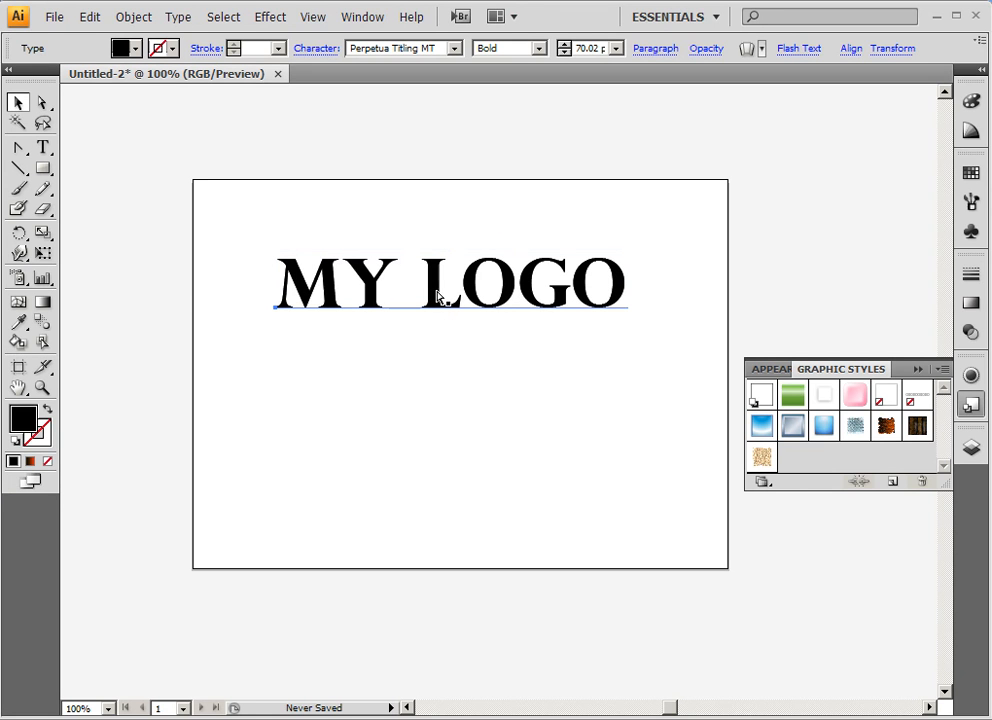
{"action": "right_click", "coordinate": [435, 305]}
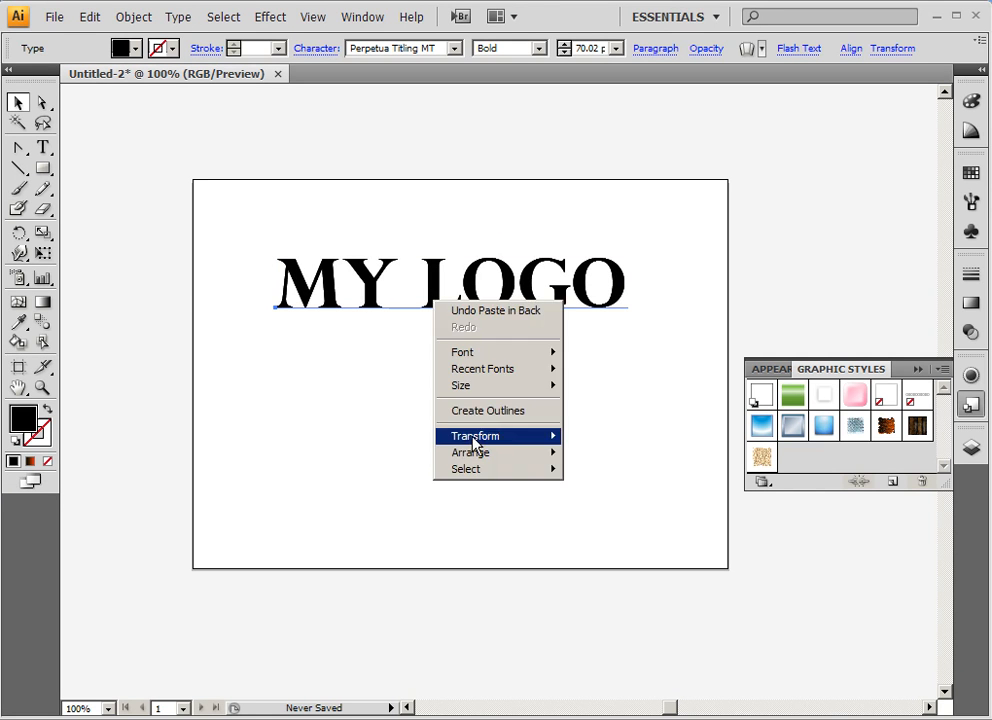
{"action": "left_click", "coordinate": [478, 411]}
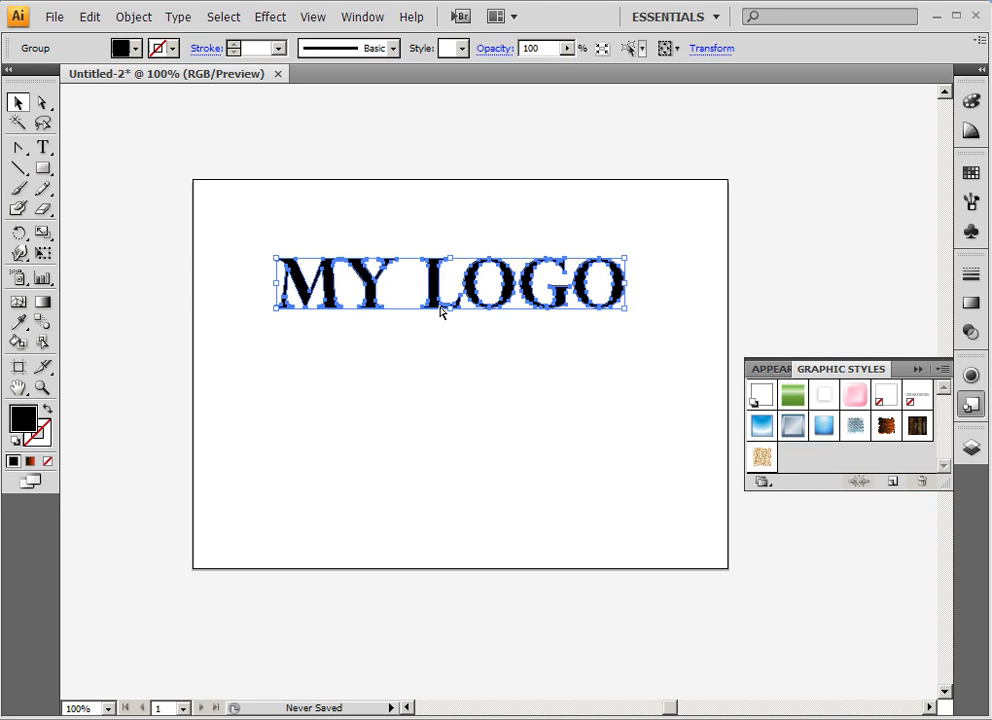
- Copy the outlined MY LOGO group and paste it onto the empty Flash stage with the AI File Importer preferences
{"action": "key", "text": "ctrl+c"}
{"action": "key", "text": "alt+Tab"}
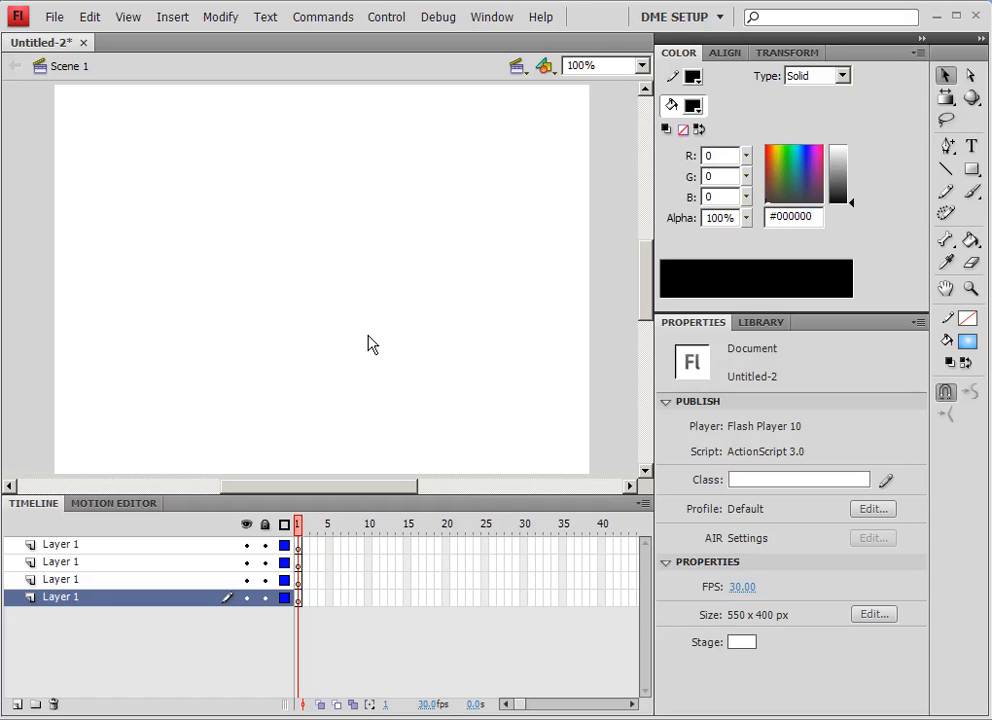
{"action": "key", "text": "ctrl+v"}
{"action": "left_click", "coordinate": [531, 419]}
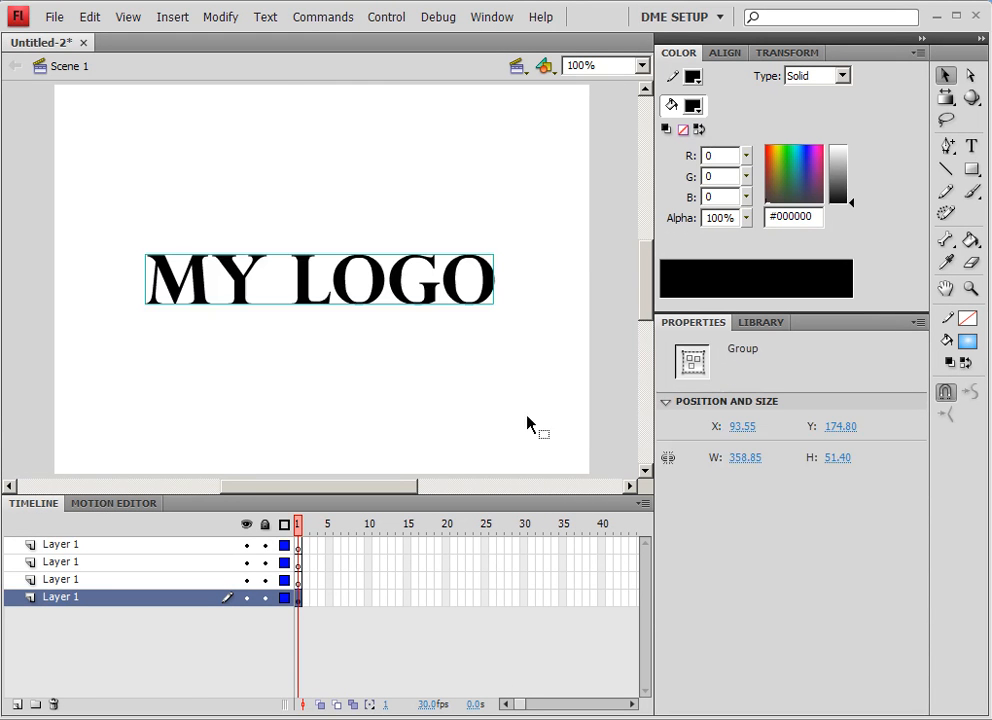
- Break the pasted MY LOGO group apart, first into separate letter drawing objects and again into raw shapes
{"action": "double_click", "coordinate": [381, 299]}
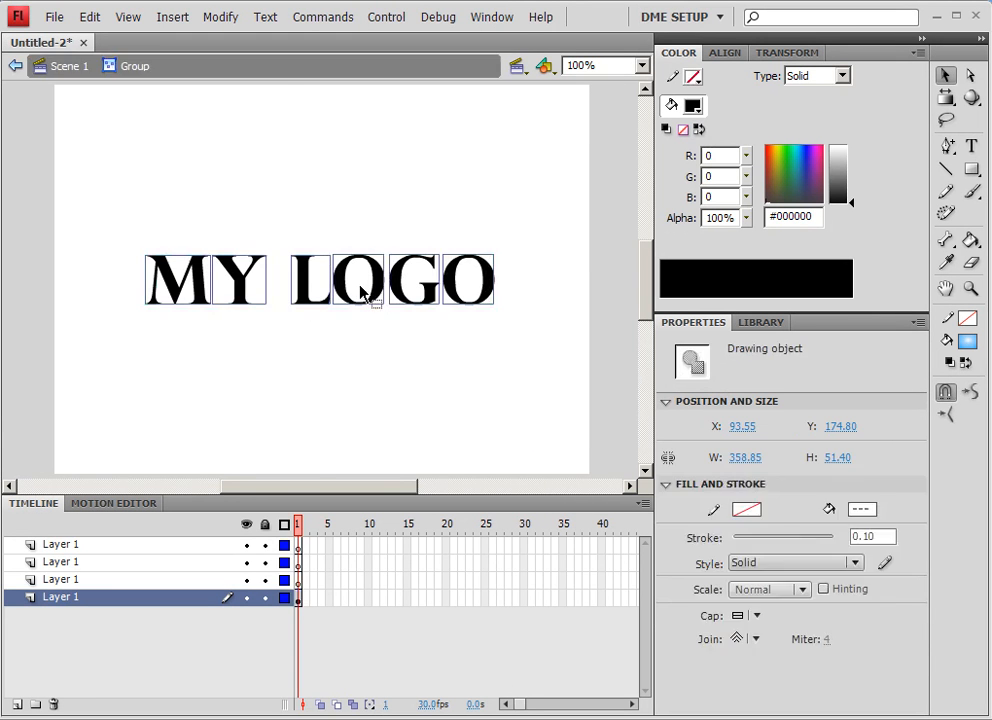
{"action": "key", "text": "ctrl+e"}
{"action": "key", "text": "ctrl+b"}
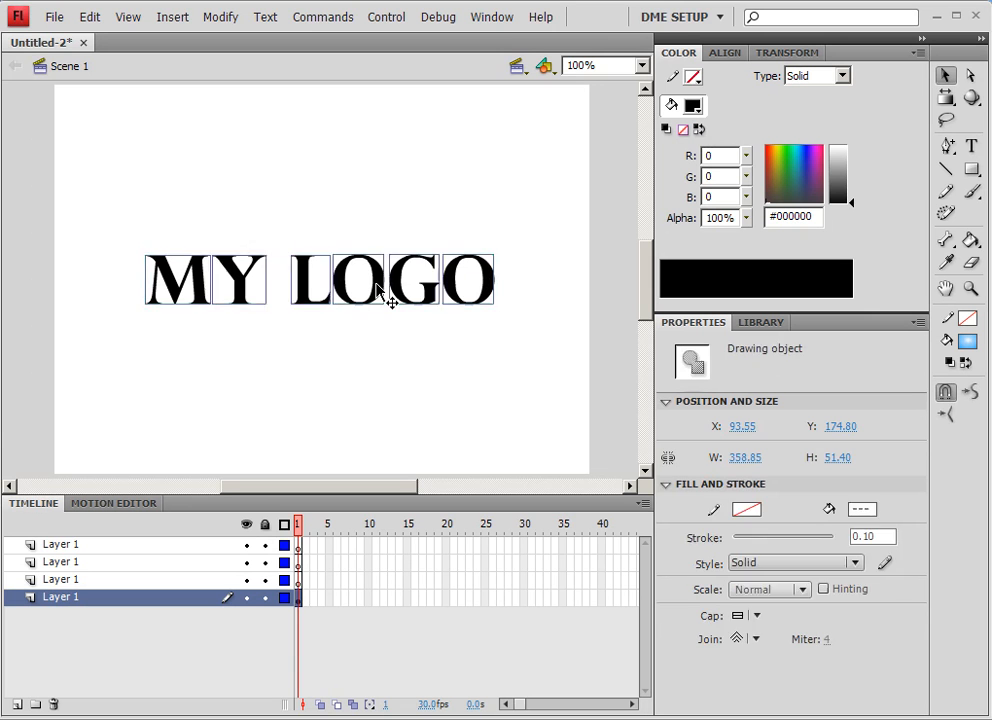
{"action": "key", "text": "ctrl+b"}
- Recolor the MY LOGO letters gray #737373 and use the Paint Bucket to fill the inside of both Os with #B7B7B7
{"action": "left_click", "coordinate": [970, 240]}
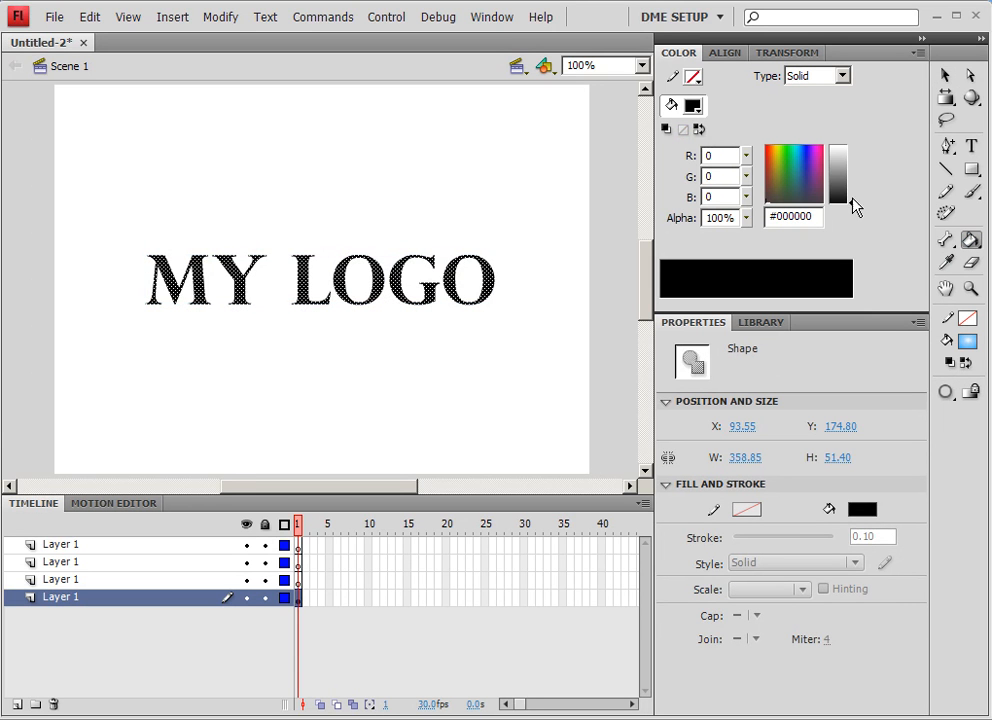
{"action": "left_click_drag", "start_coordinate": [852, 205], "coordinate": [852, 160]}
{"action": "left_click", "coordinate": [500, 362]}
{"action": "left_click", "coordinate": [455, 274]}
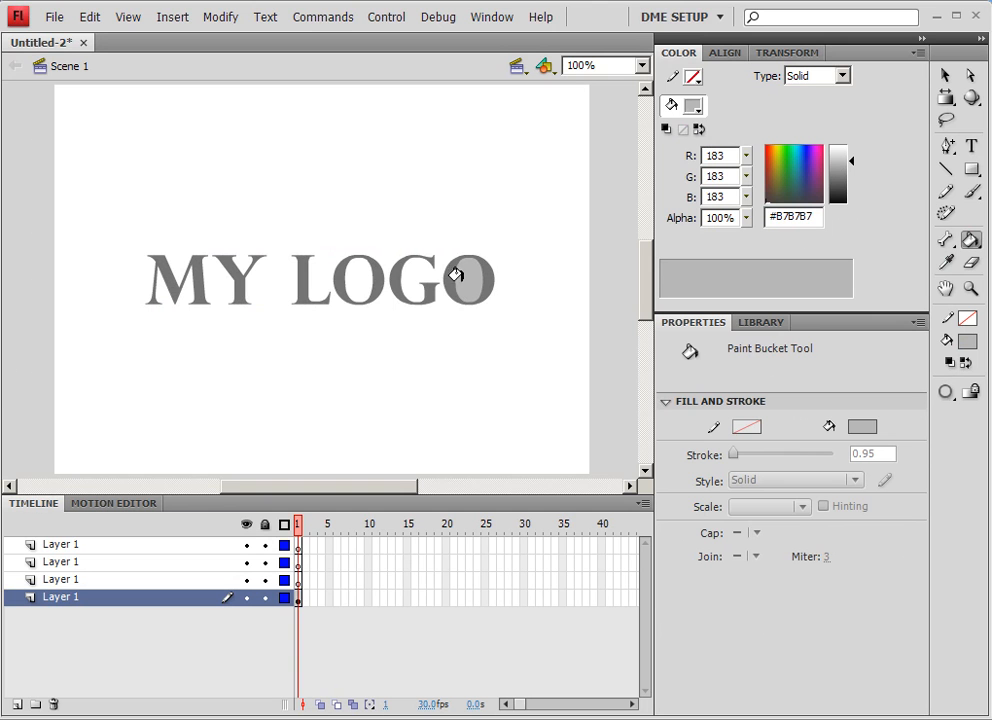
{"action": "left_click", "coordinate": [359, 272]}
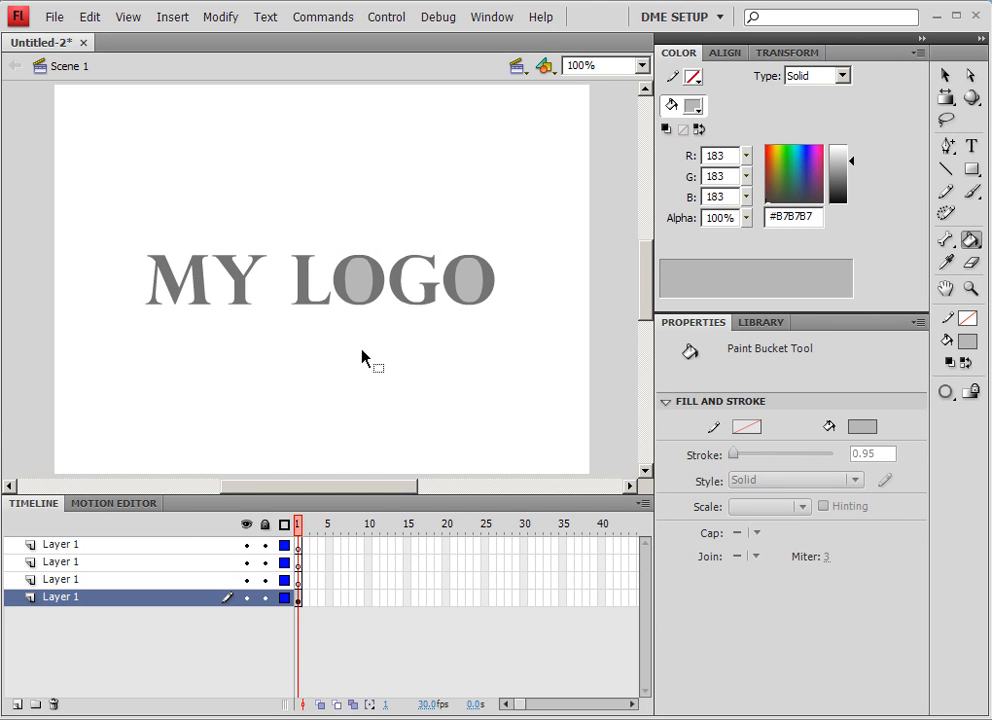
- Select the upper part of all the MY LOGO letters and nudge it up 20 pixels
{"action": "left_click_drag", "start_coordinate": [130, 233], "coordinate": [531, 284]}
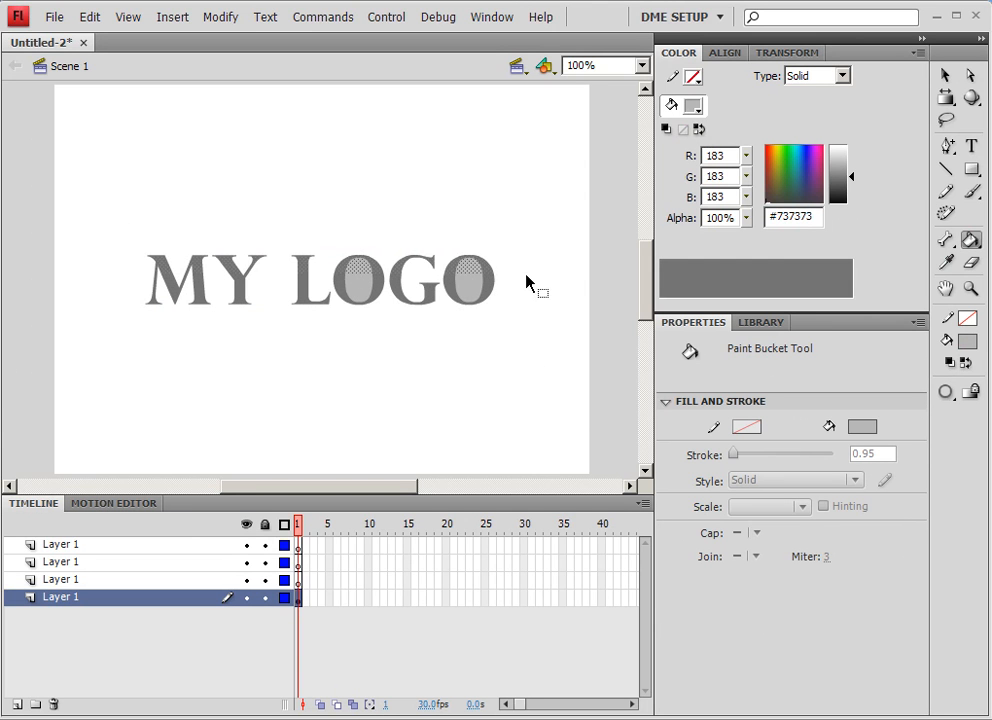
{"action": "key", "text": "shift+Up"}
{"action": "key", "text": "shift+Up"}
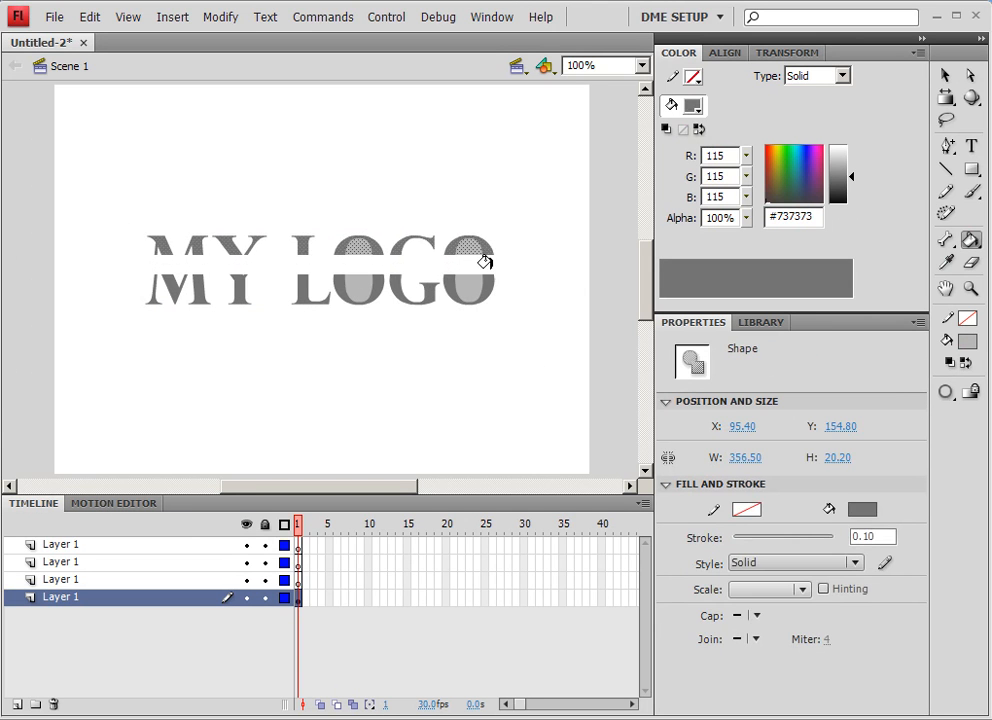
- Select only the upper part of the last O and nudge it down 18 pixels
{"action": "left_click", "coordinate": [494, 313], "text": "ctrl"}
{"action": "left_click_drag", "start_coordinate": [510, 262], "coordinate": [438, 210]}
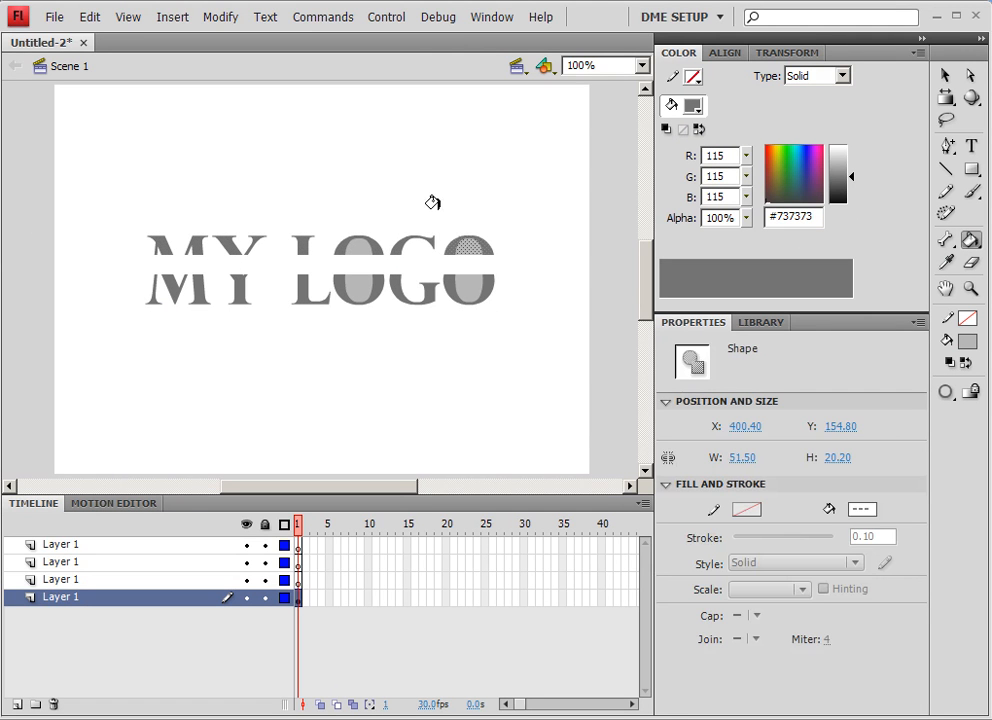
{"action": "key", "text": "shift+Down"}
{"action": "key", "text": "shift+Down"}
{"action": "key", "text": "Up"}
{"action": "key", "text": "Up"}
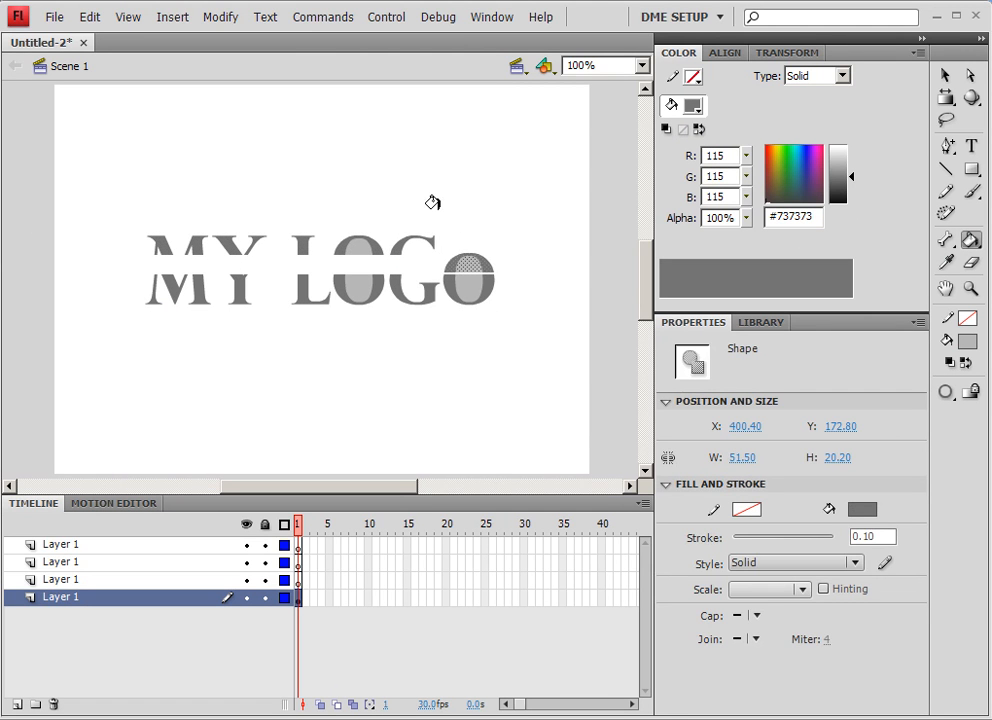
- Select only the upper part of the L and nudge it down to Y 173.30
{"action": "left_click", "coordinate": [419, 200], "text": "ctrl"}
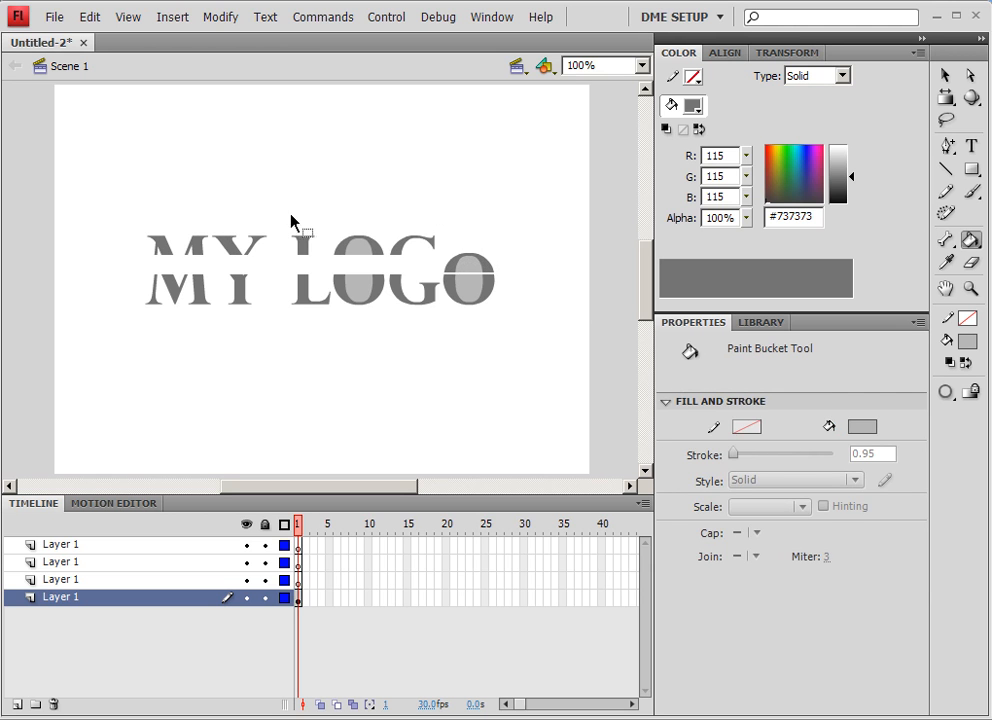
{"action": "left_click_drag", "start_coordinate": [291, 214], "coordinate": [325, 272]}
{"action": "key", "text": "shift+Down"}
{"action": "key", "text": "shift+Down"}
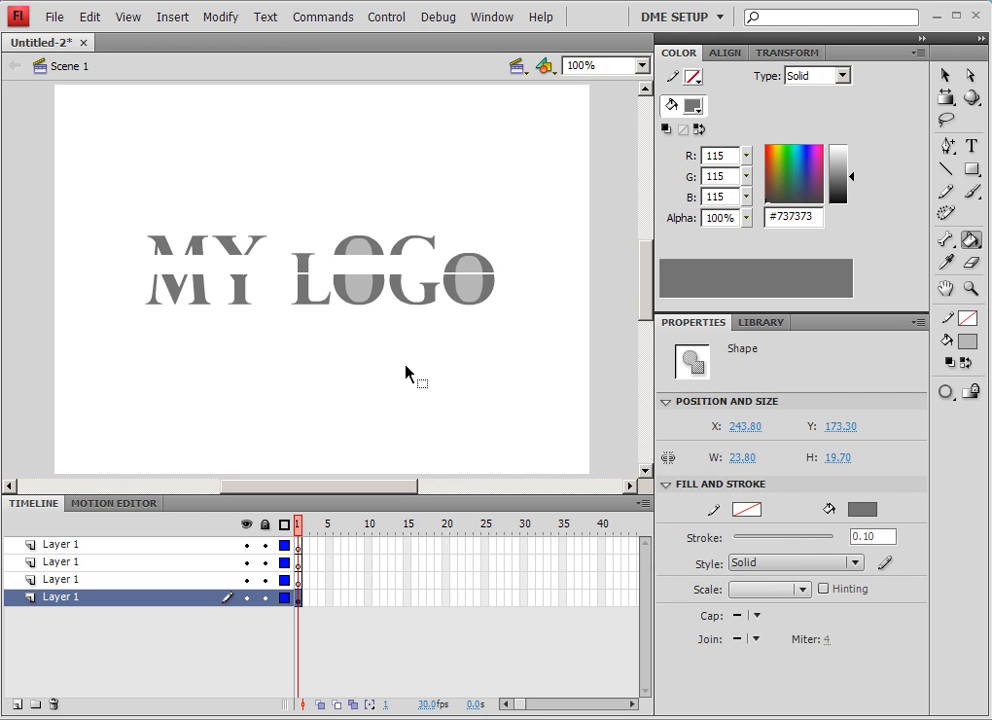
- Select all the MY LOGO shapes and delete them from the Flash stage
{"action": "left_click", "coordinate": [403, 393], "text": "ctrl"}
{"action": "mouse_move", "coordinate": [104, 214]}
{"action": "left_mouse_down"}
{"action": "mouse_move", "coordinate": [313, 261]}
{"action": "mouse_move", "coordinate": [330, 283]}
{"action": "mouse_move", "coordinate": [275, 287]}
{"action": "left_mouse_up"}
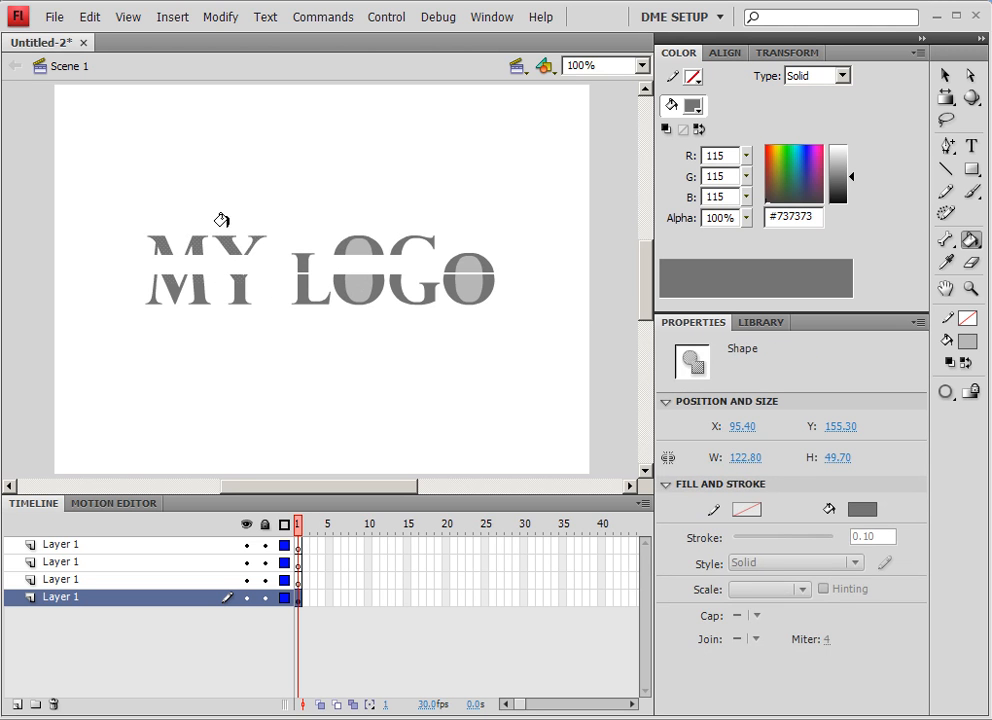
{"action": "left_click_drag", "start_coordinate": [137, 248], "coordinate": [598, 405]}
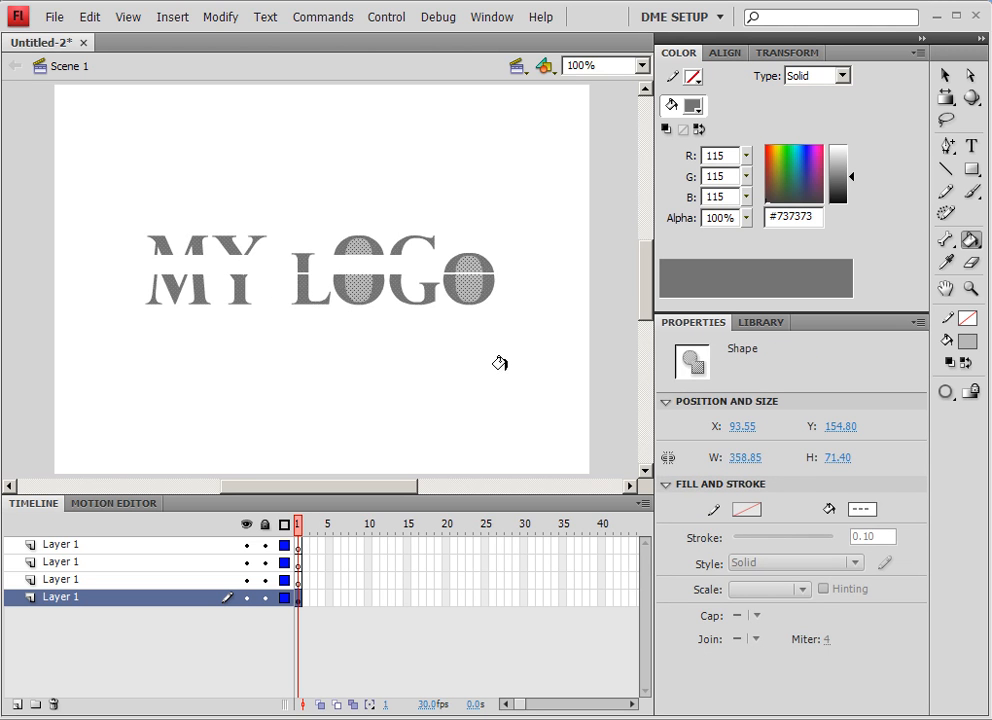
{"action": "key", "text": "Delete"}
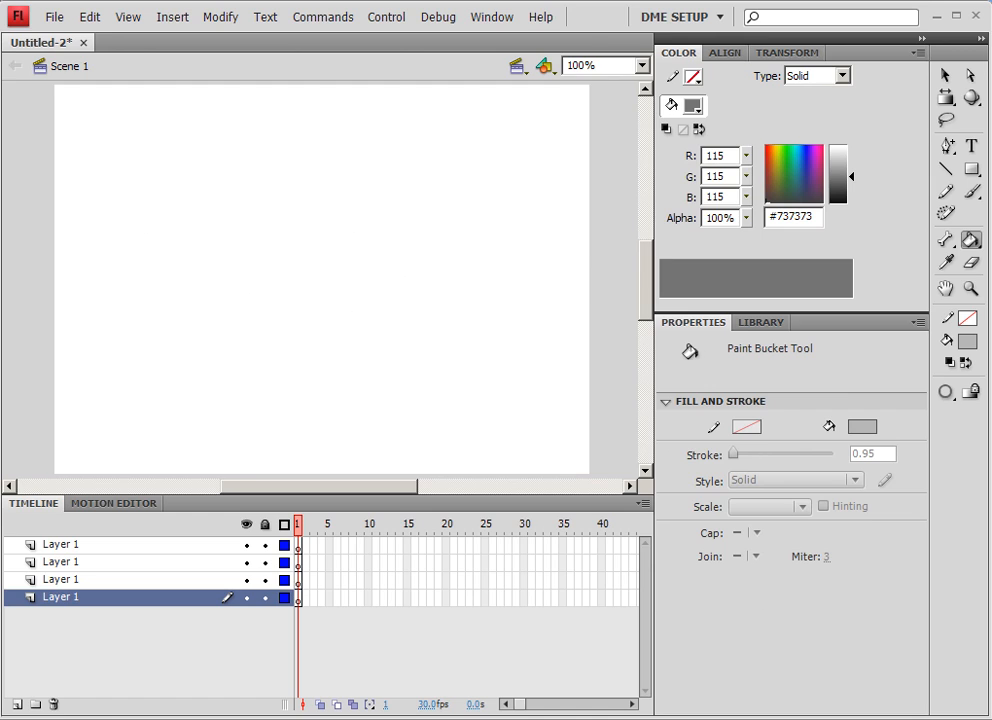
- Switch to Illustrator and delete both the outlined MY LOGO and the text copy behind it from the artboard
{"action": "key", "text": "alt+Tab"}
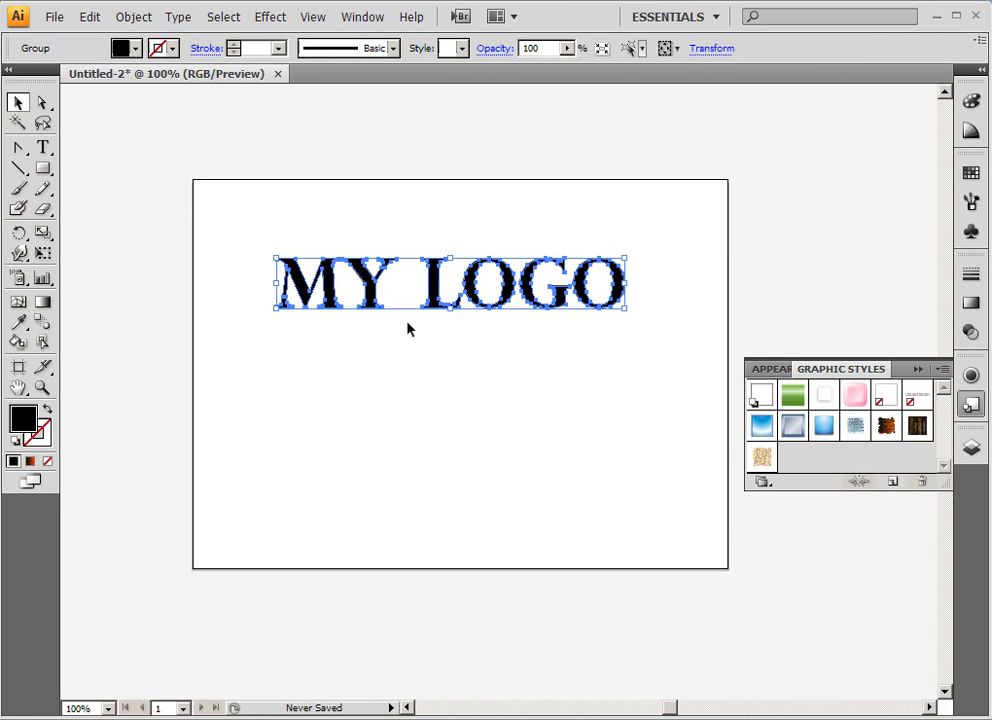
{"action": "left_click", "coordinate": [407, 329]}
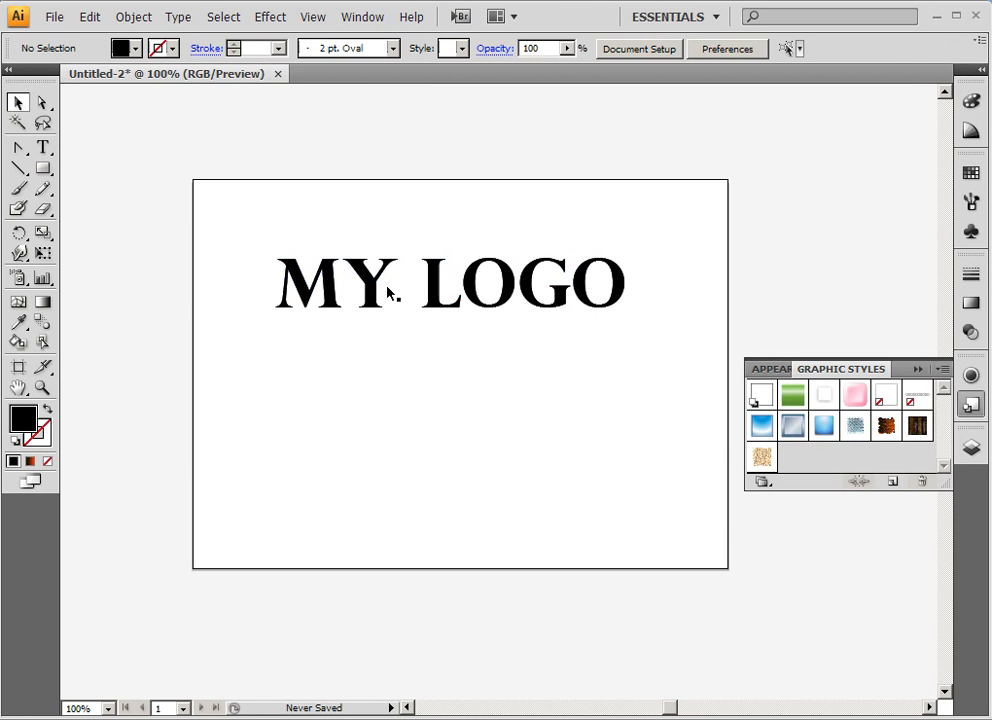
{"action": "left_click", "coordinate": [372, 293]}
{"action": "key", "text": "ctrl+shift+a"}
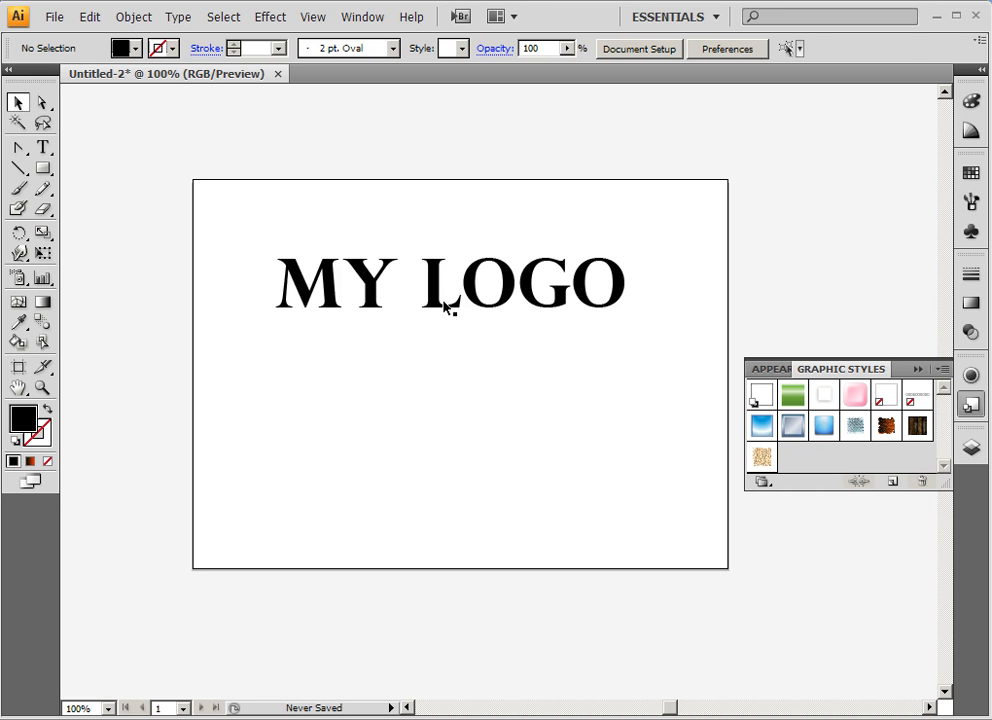
{"action": "left_click", "coordinate": [446, 306]}
{"action": "key", "text": "Delete"}
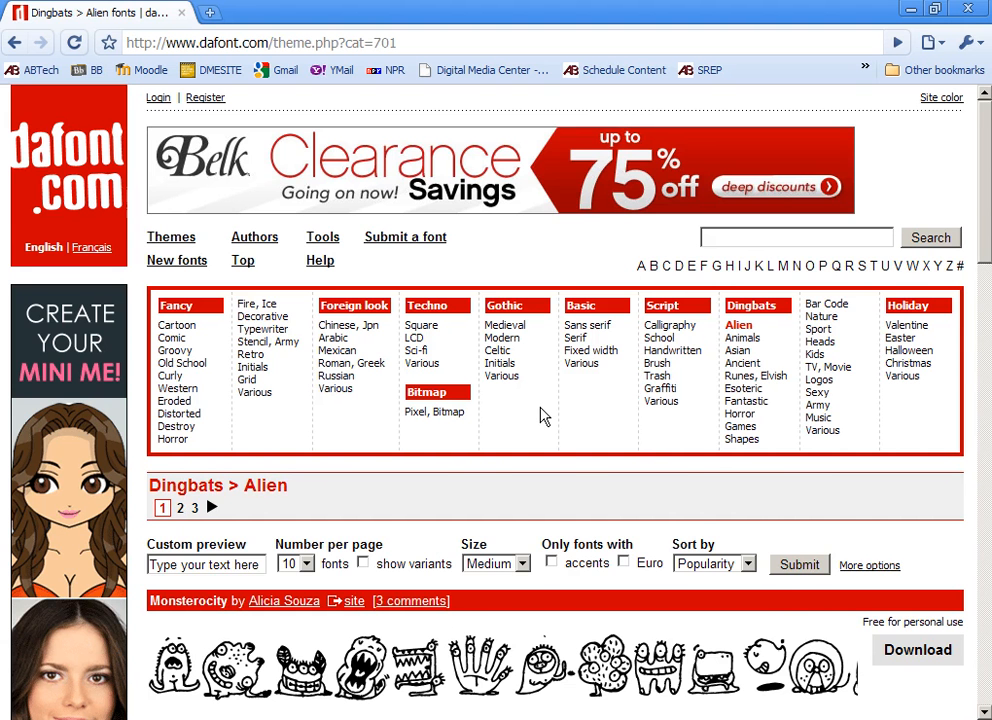
- Browse the Alien dingbat fonts on dafont.com and view the save options for downloading Pictoserie 4
{"action": "scroll", "coordinate": [542, 418], "scroll_direction": "down", "scroll_amount": 2}
{"action": "scroll", "coordinate": [541, 415], "scroll_direction": "down", "scroll_amount": 3}
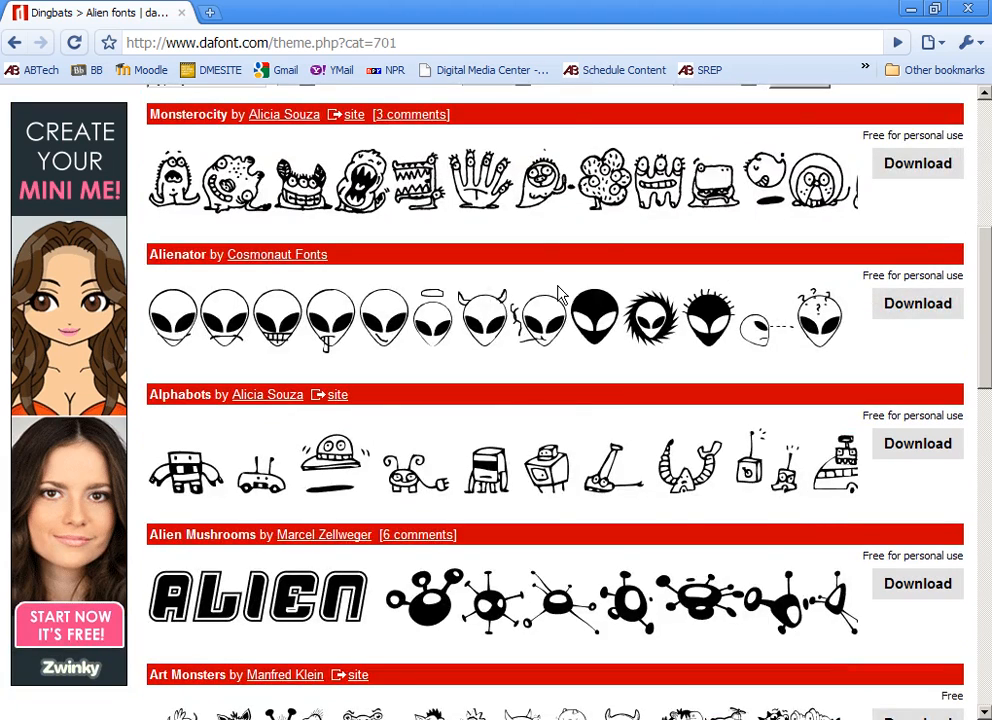
{"action": "scroll", "coordinate": [300, 529], "scroll_direction": "down", "scroll_amount": 4}
{"action": "scroll", "coordinate": [303, 530], "scroll_direction": "down", "scroll_amount": 1}
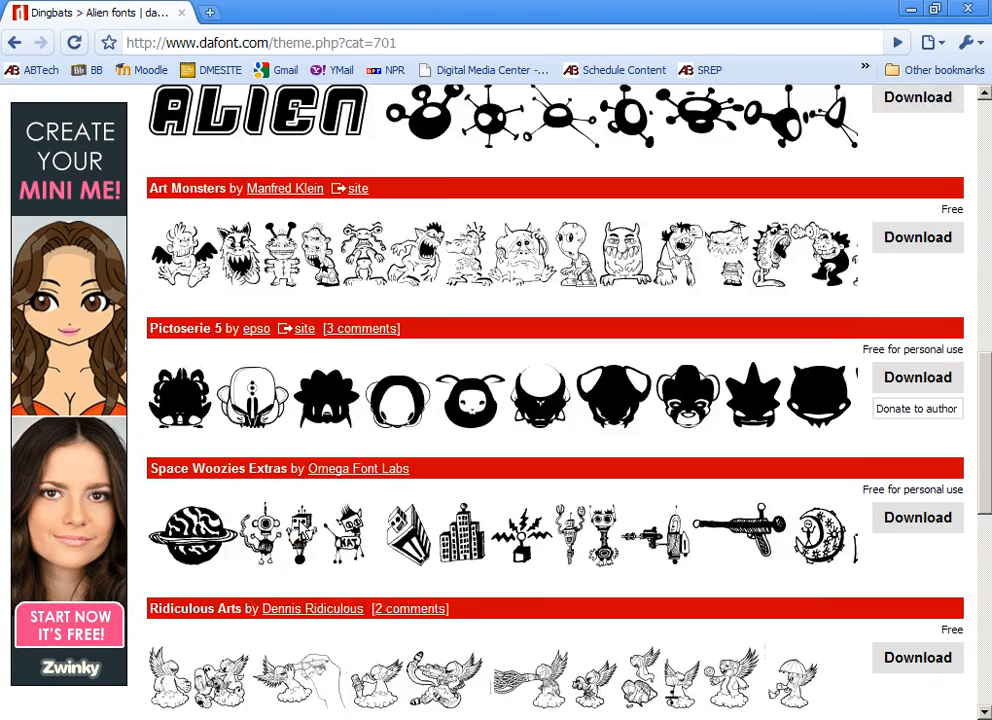
{"action": "scroll", "coordinate": [303, 530], "scroll_direction": "down", "scroll_amount": 4}
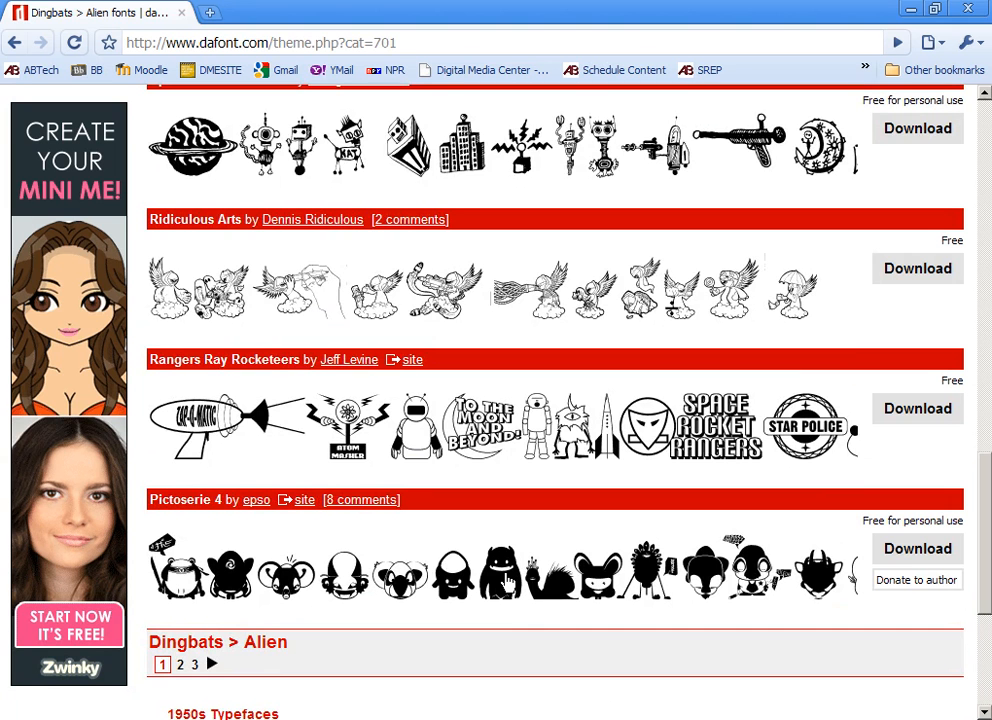
{"action": "left_click", "coordinate": [917, 548]}
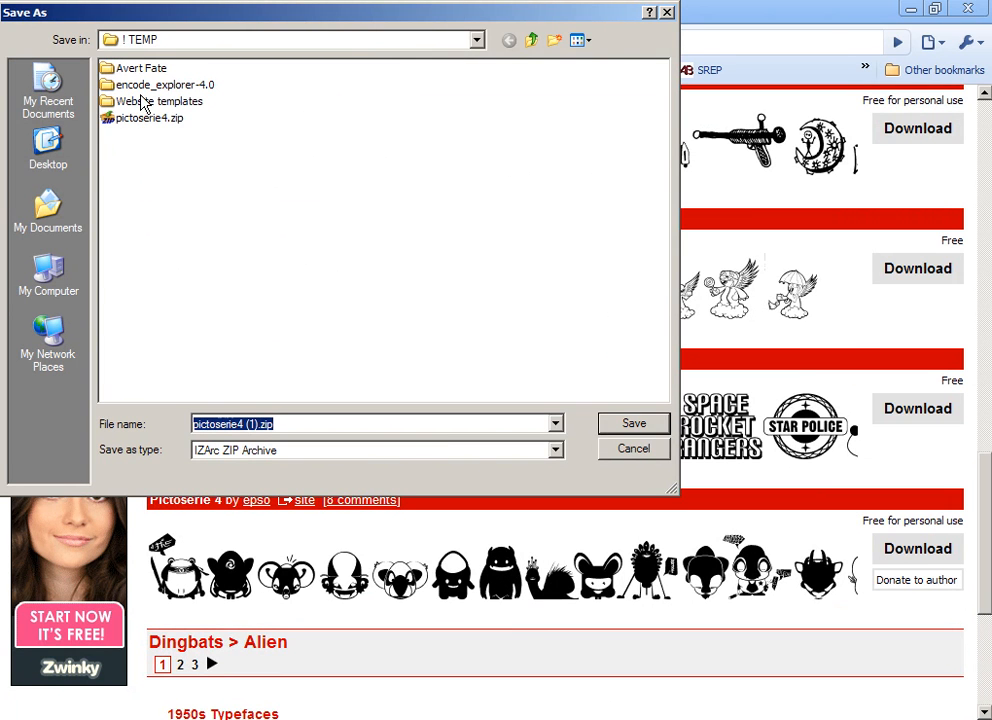
{"action": "left_click", "coordinate": [642, 454]}
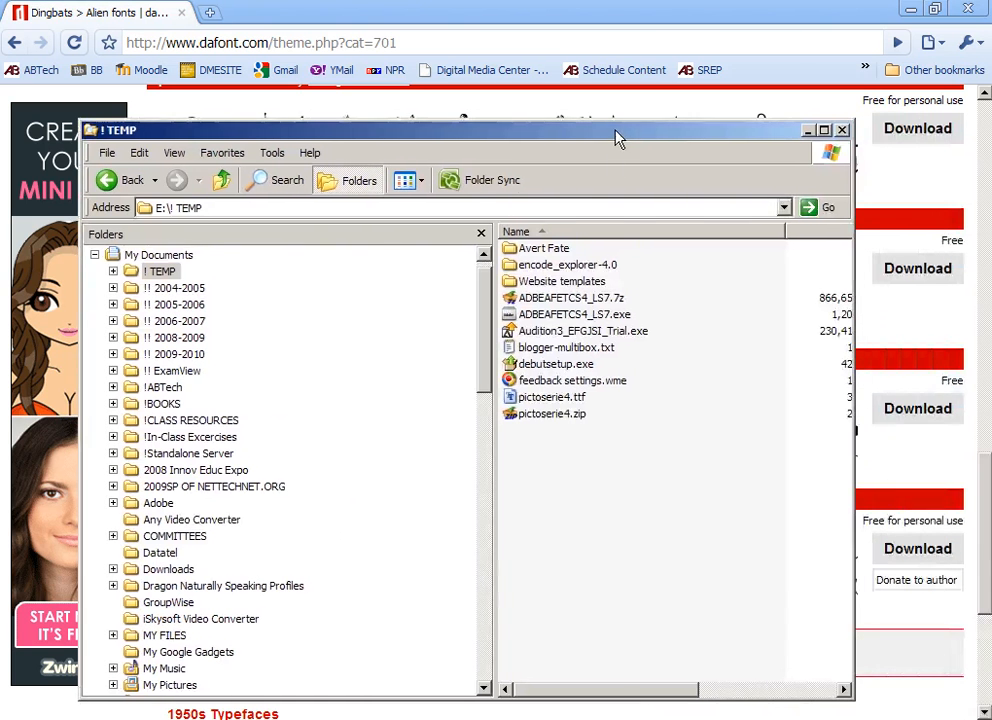
- Preview the pictoserie4.ttf font file from the ! TEMP folder and close the preview
{"action": "left_click", "coordinate": [548, 399]}
{"action": "double_click", "coordinate": [541, 402]}
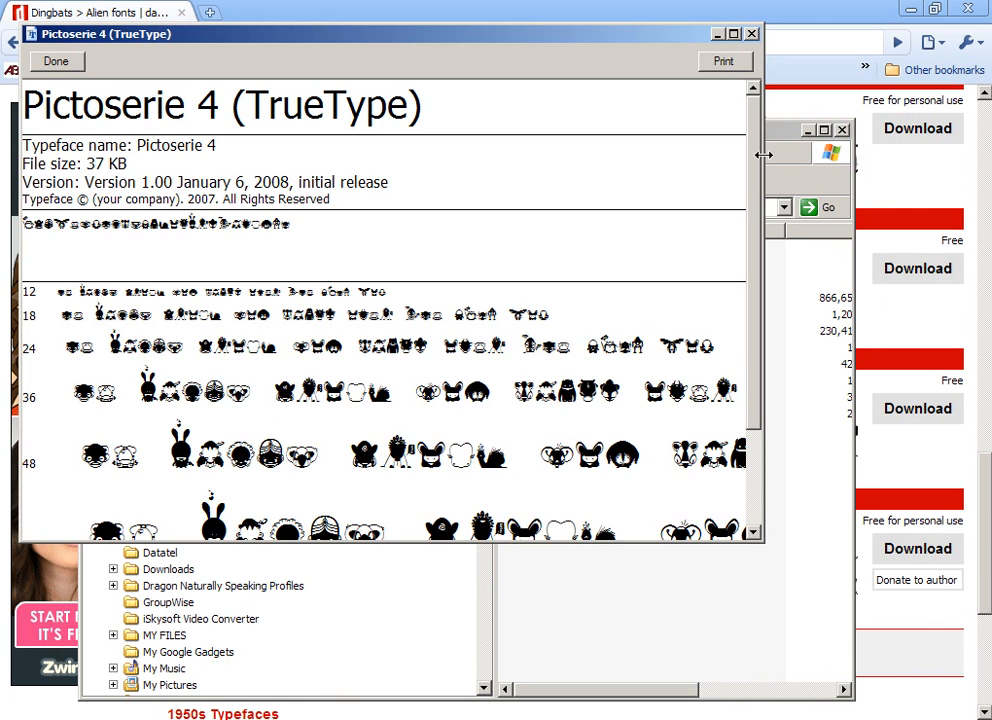
{"action": "scroll", "coordinate": [757, 353], "scroll_direction": "down", "scroll_amount": 3}
{"action": "scroll", "coordinate": [757, 353], "scroll_direction": "up", "scroll_amount": 3}
{"action": "left_click", "coordinate": [752, 33]}
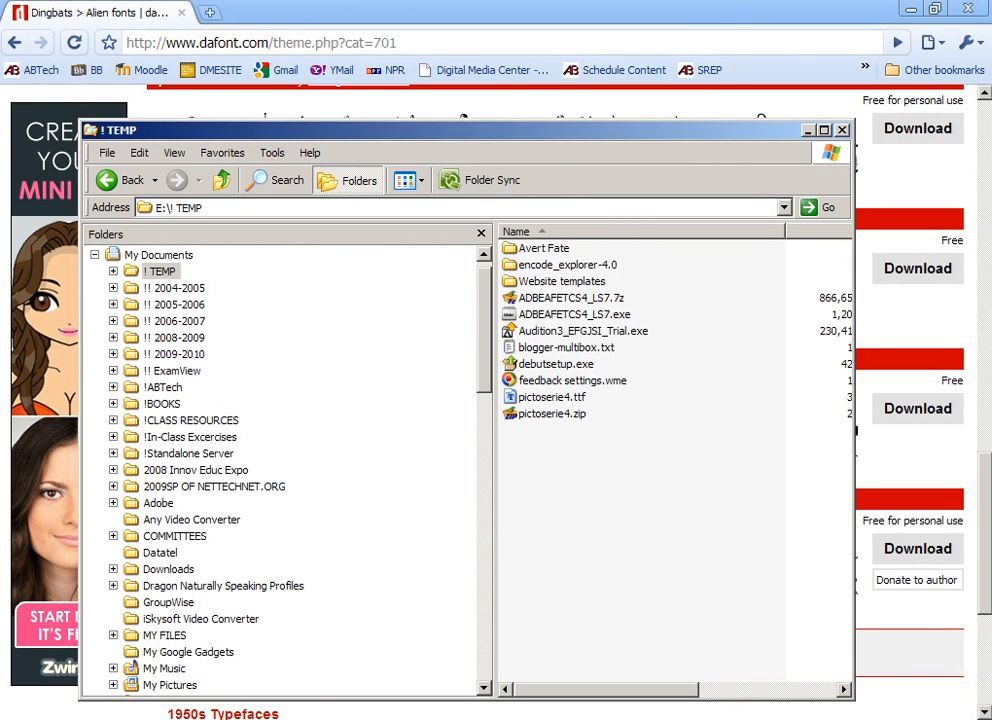
- Open the Windows Control Panel and its Fonts folder
{"action": "left_click", "coordinate": [30, 718]}
{"action": "mouse_move", "coordinate": [148, 574]}
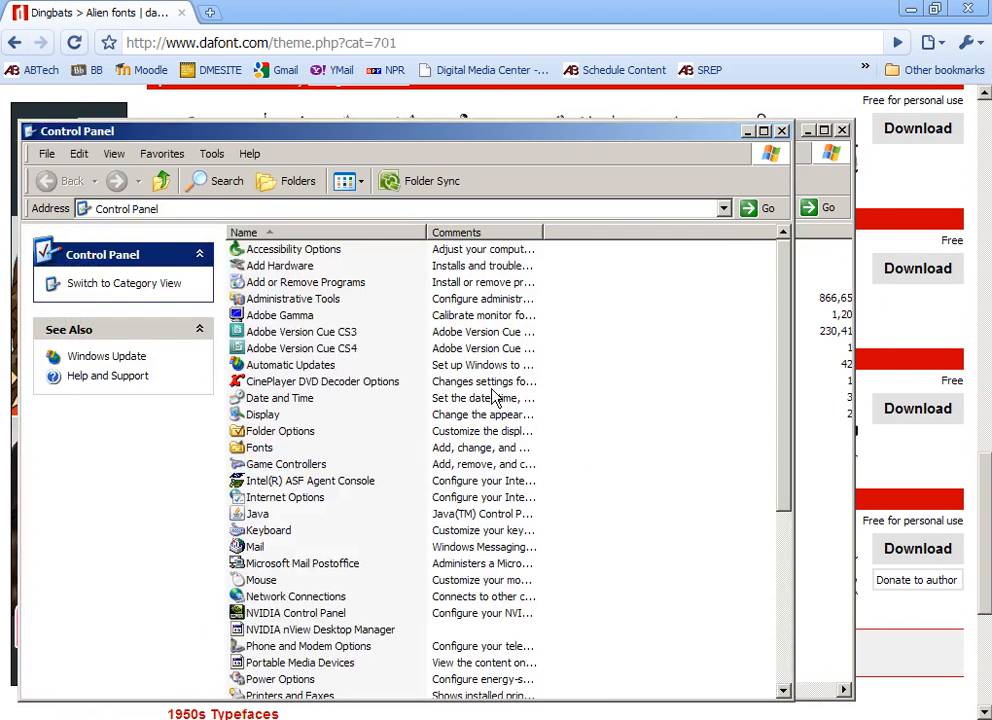
{"action": "double_click", "coordinate": [252, 448]}
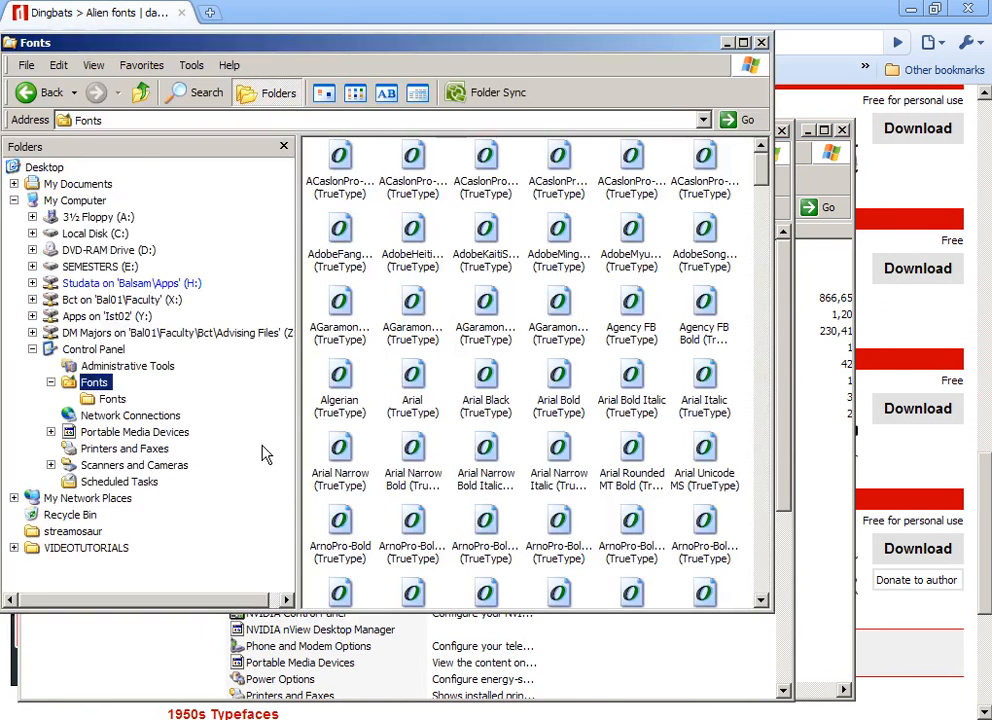
{"action": "left_click", "coordinate": [27, 65]}
{"action": "left_click", "coordinate": [46, 117]}
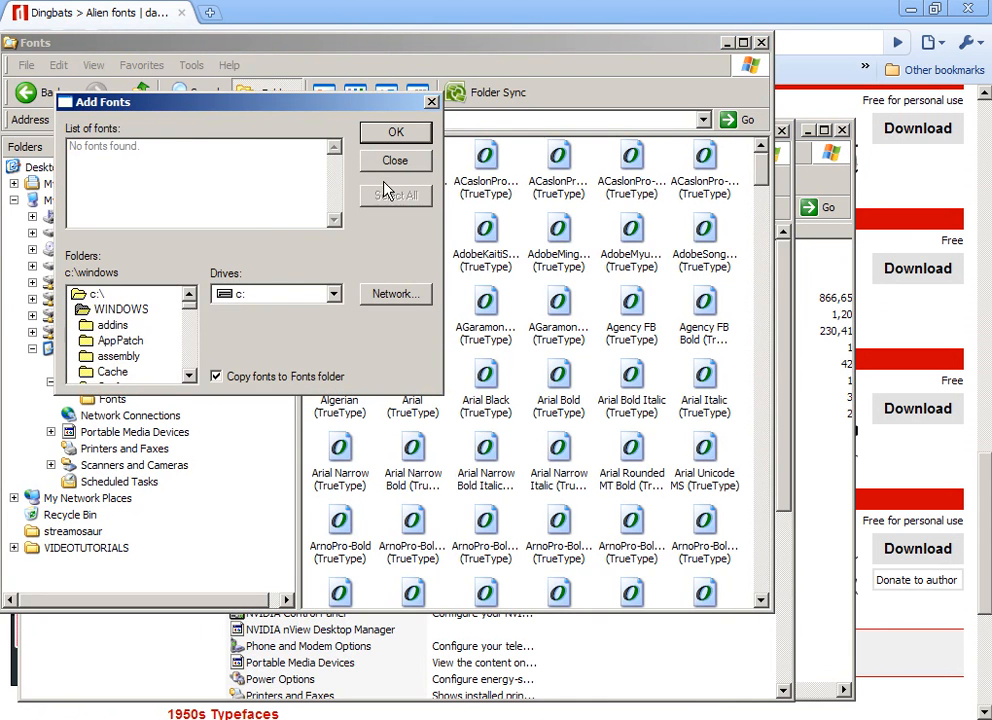
{"action": "left_click", "coordinate": [395, 162]}
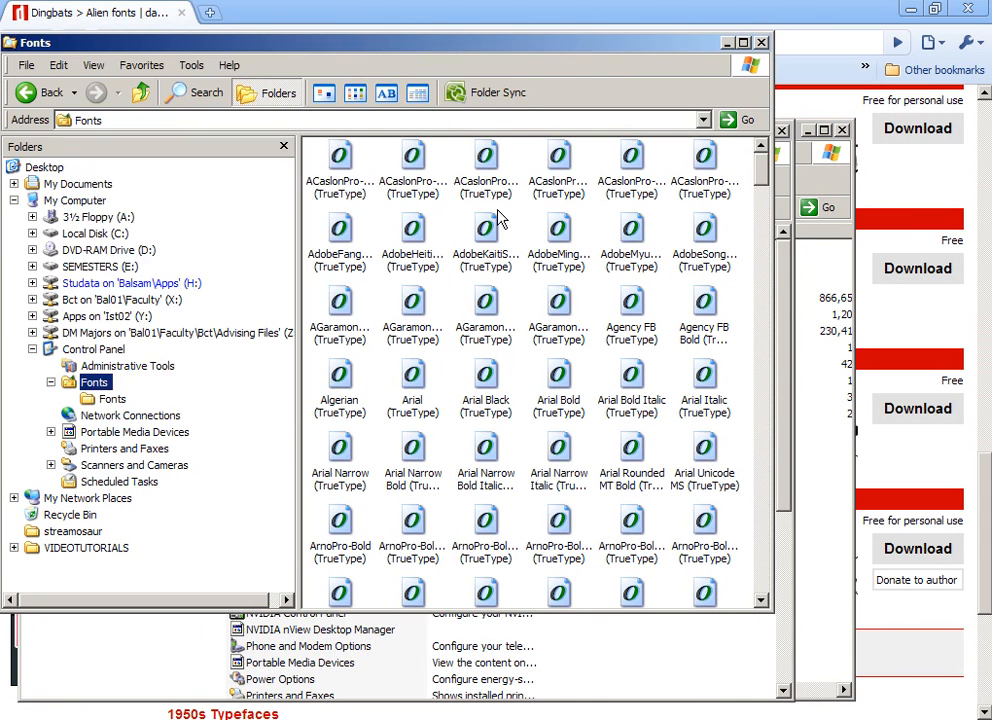
- Try to install pictoserie4.ttf by moving it from the ! TEMP folder into the Fonts folder
{"action": "left_click", "coordinate": [819, 331]}
{"action": "left_click_drag", "start_coordinate": [604, 130], "coordinate": [891, 168]}
{"action": "left_click_drag", "start_coordinate": [812, 420], "coordinate": [330, 322]}
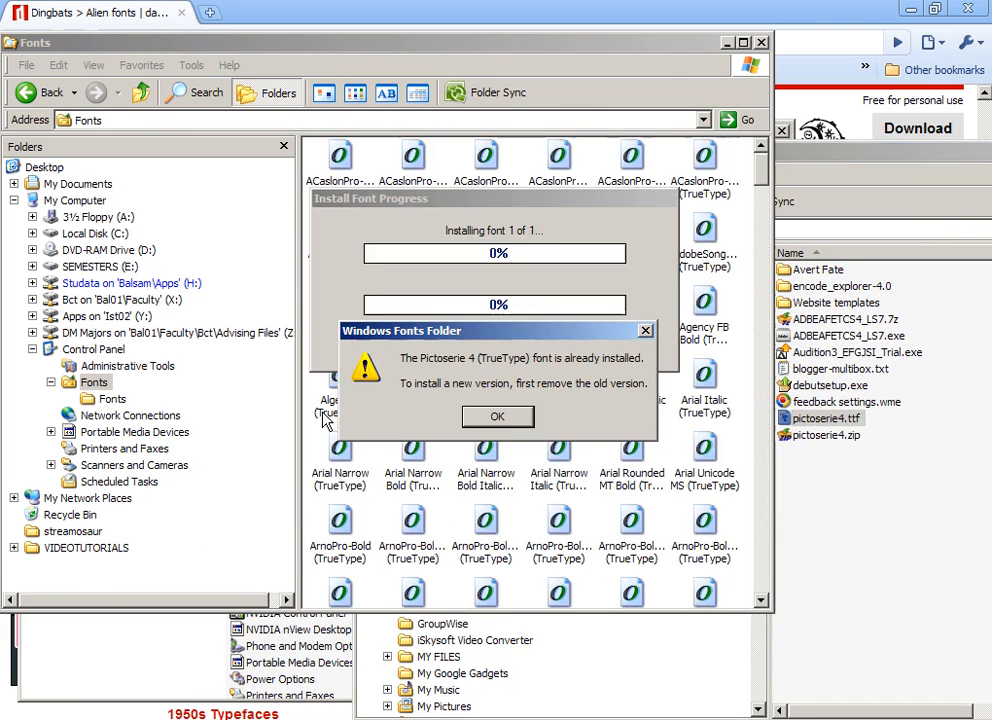
{"action": "left_click", "coordinate": [497, 418]}
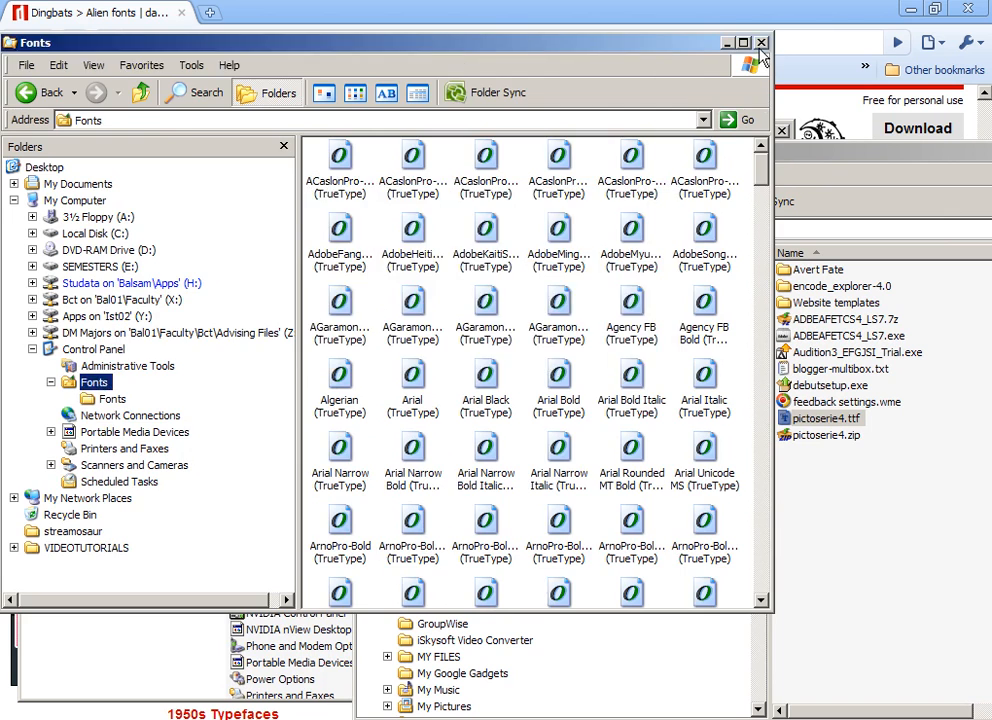
- Close the Fonts and Control Panel windows, put away the ! TEMP folder and browser, and return to Illustrator
{"action": "left_click", "coordinate": [761, 42]}
{"action": "left_click", "coordinate": [782, 131]}
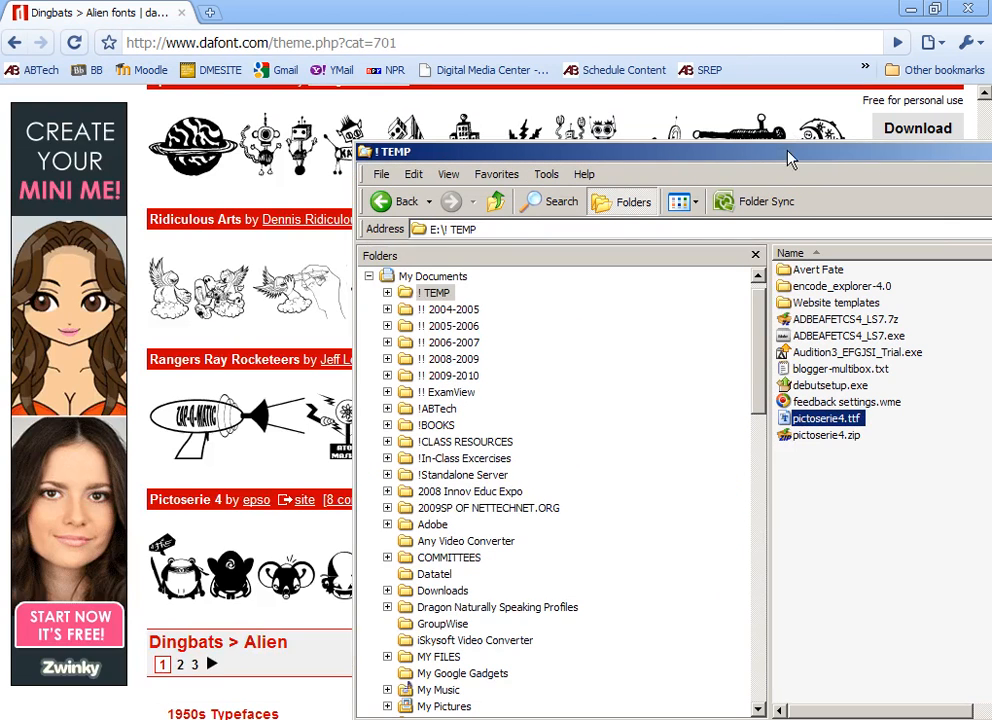
{"action": "double_click", "coordinate": [922, 163]}
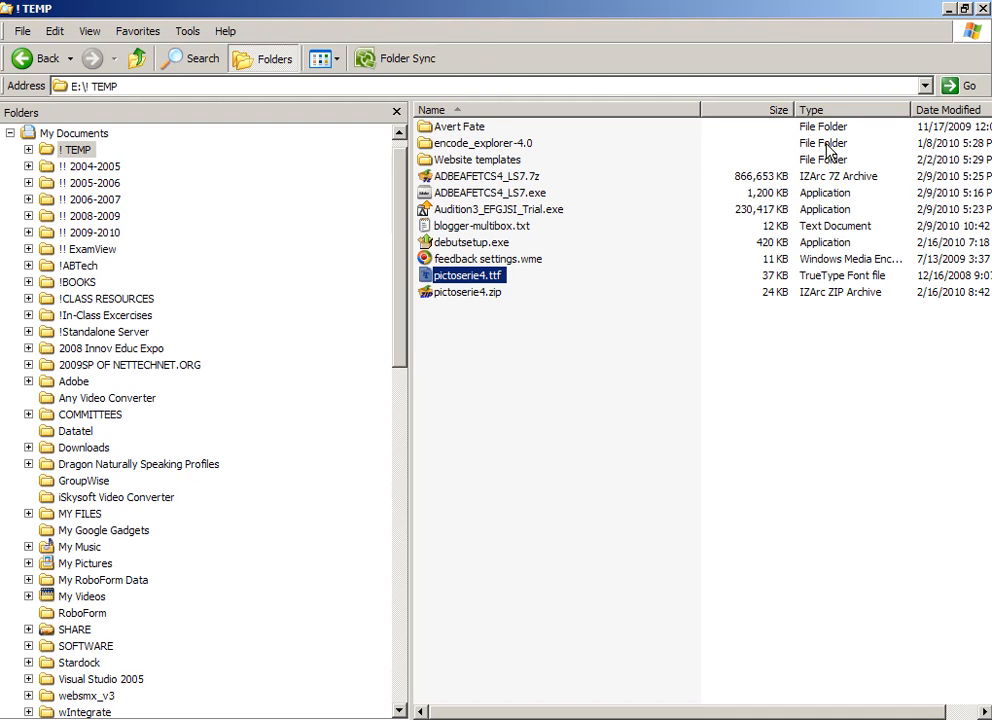
{"action": "left_click", "coordinate": [949, 8]}
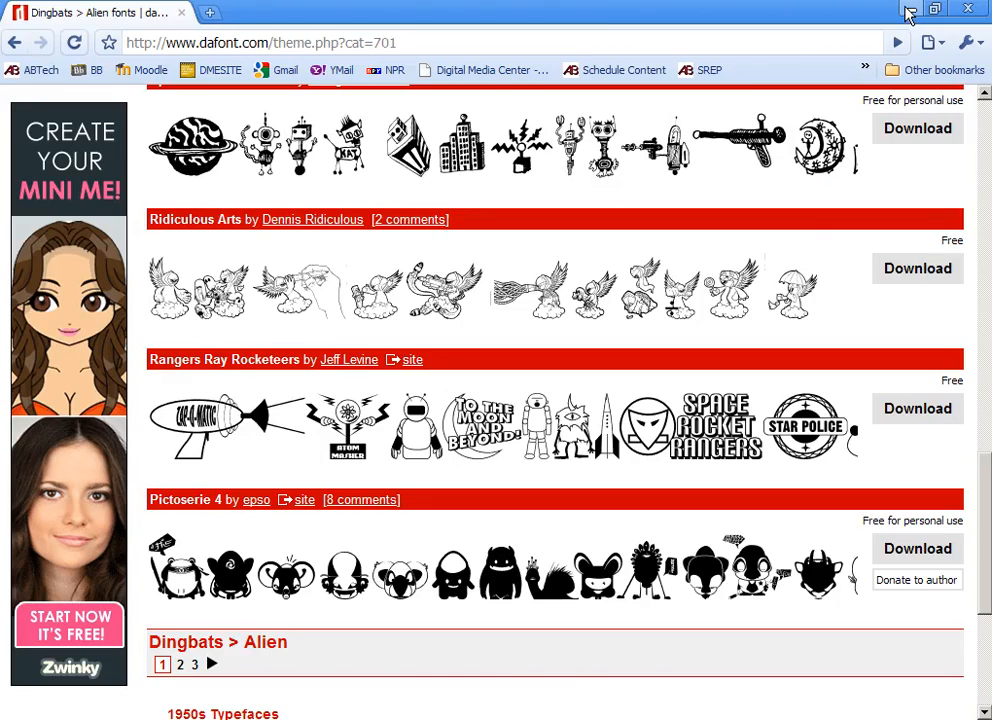
{"action": "left_click", "coordinate": [935, 10]}
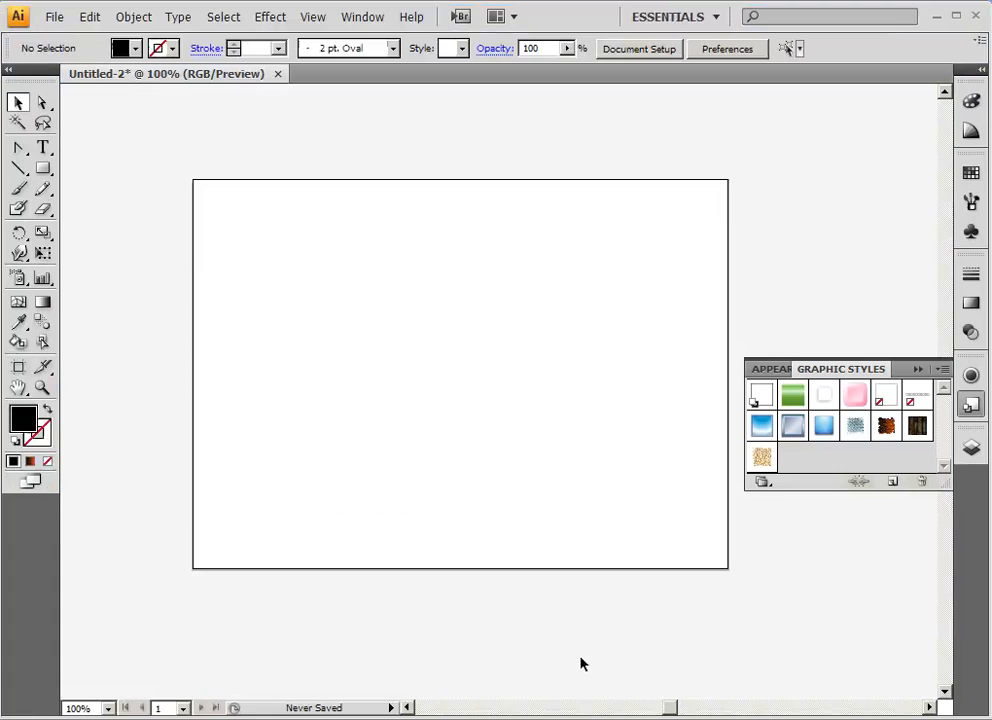
- Add a line of text in the artboard's upper area and replace its content with "WEQRQWERASDFSDGHZXCVXZCV"
{"action": "left_click", "coordinate": [43, 147]}
{"action": "left_click", "coordinate": [259, 250]}
{"action": "type", "text": "FSDGF SDFGSDFGSDFGSDFGSD  FG"}
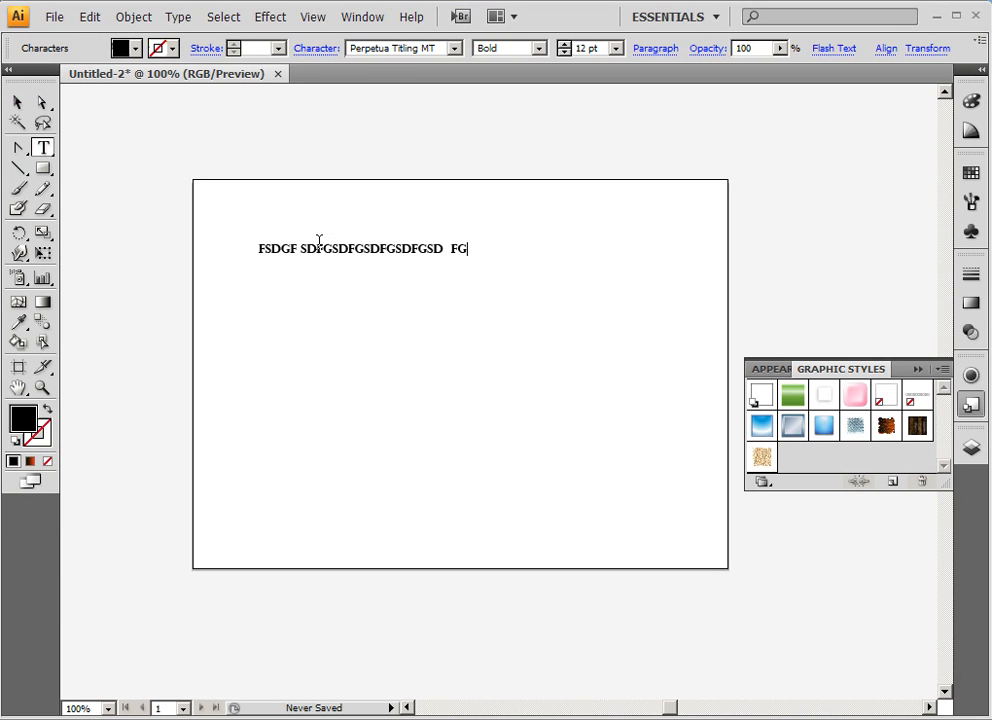
{"action": "left_click_drag", "start_coordinate": [263, 248], "coordinate": [525, 261]}
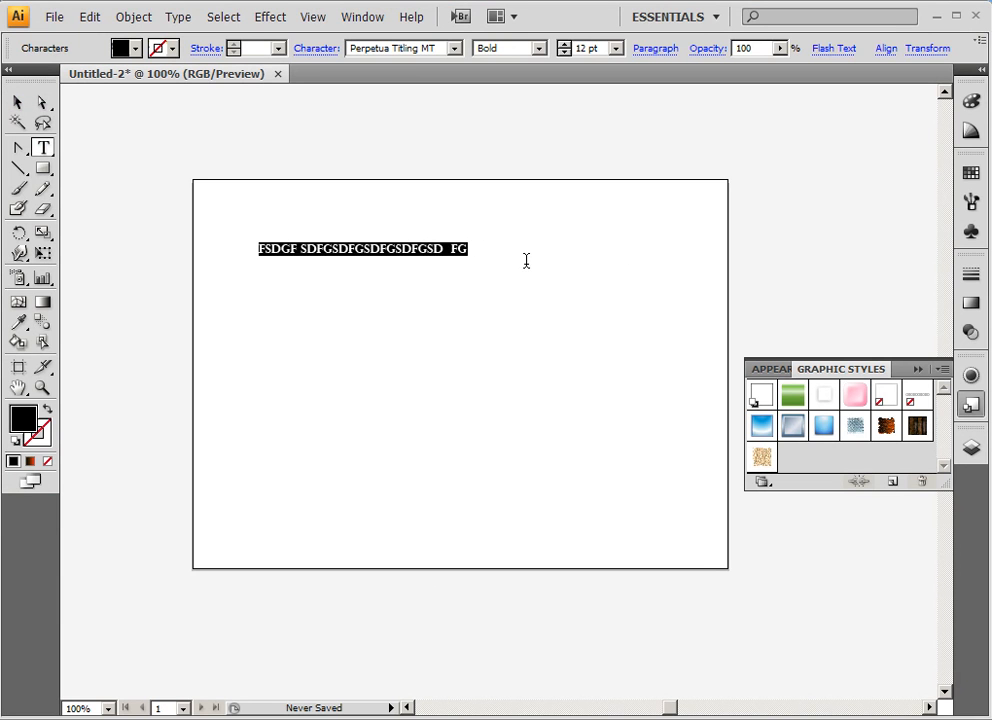
{"action": "type", "text": "WEQRQWERASDFSDGHZXCVXZCV"}
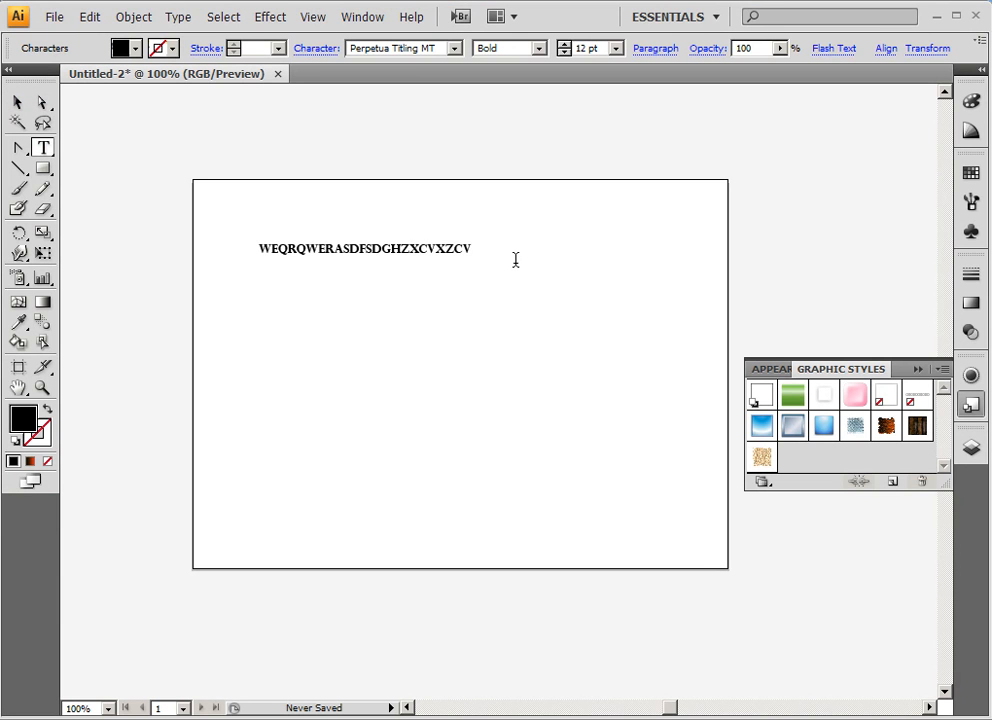
- Set the text object's font to Pictoserie 4 and scale the line up to about 52 pt
{"action": "left_click", "coordinate": [17, 101]}
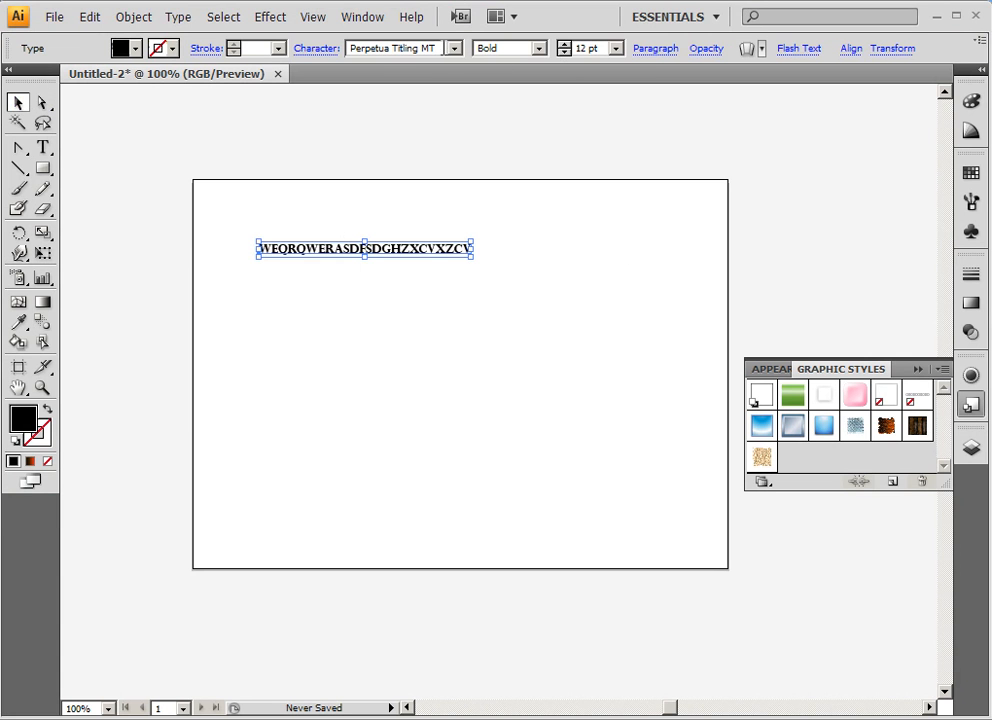
{"action": "left_click", "coordinate": [453, 50]}
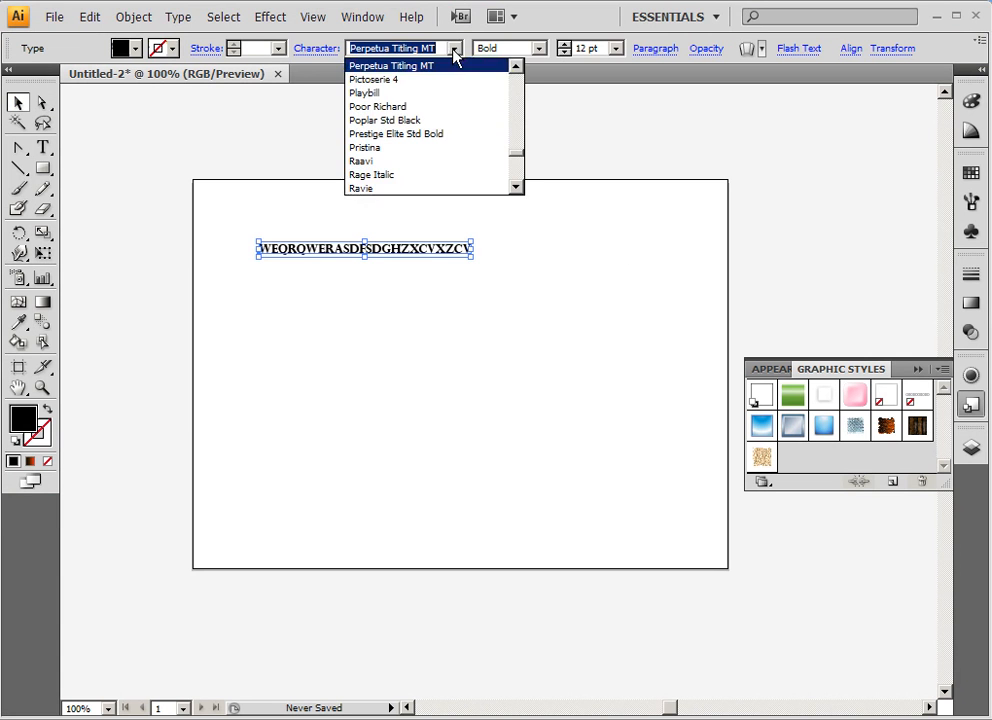
{"action": "left_click", "coordinate": [409, 84]}
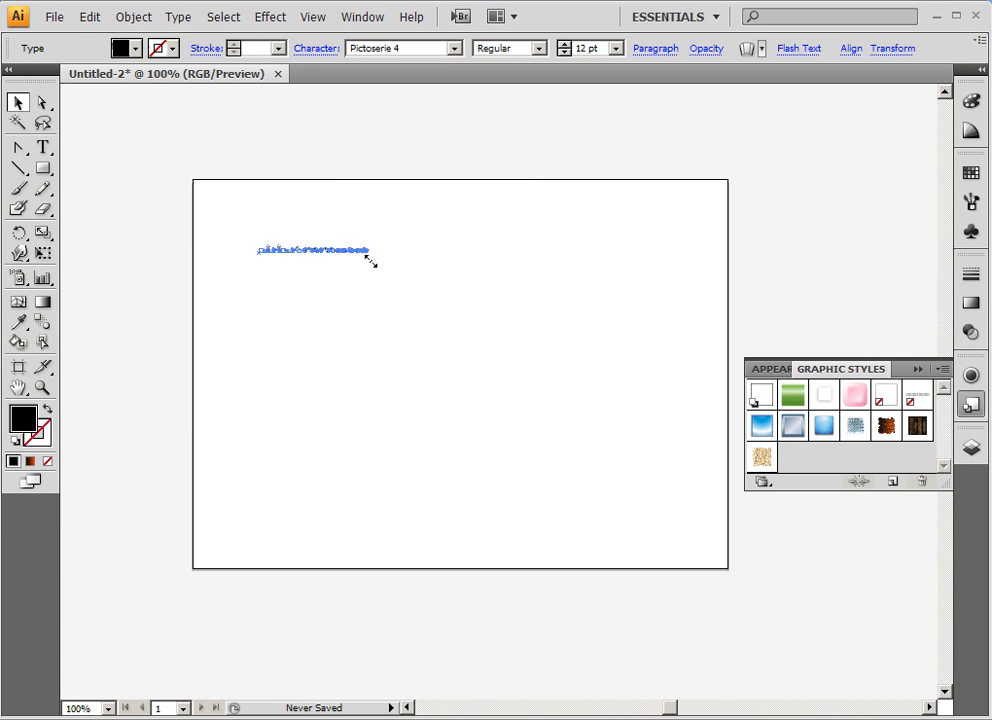
{"action": "left_click_drag", "start_coordinate": [370, 260], "coordinate": [737, 538]}
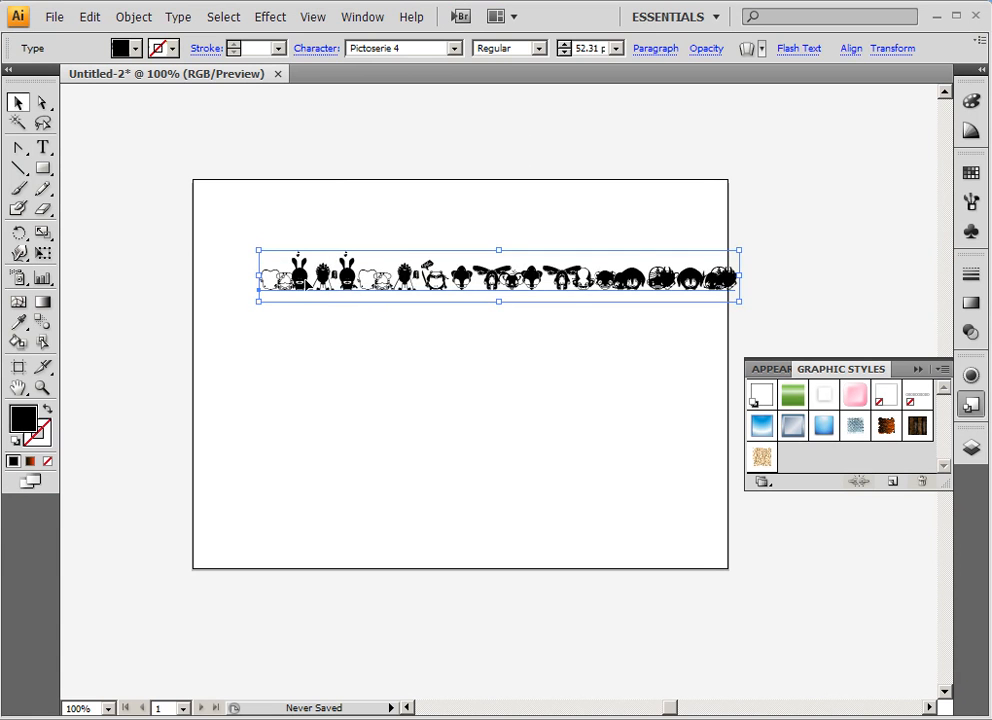
- Copy the rabbit glyph into its own text object and enlarge it to about 207 pt beneath the row's left end
{"action": "double_click", "coordinate": [307, 283]}
{"action": "left_click_drag", "start_coordinate": [308, 283], "coordinate": [292, 283]}
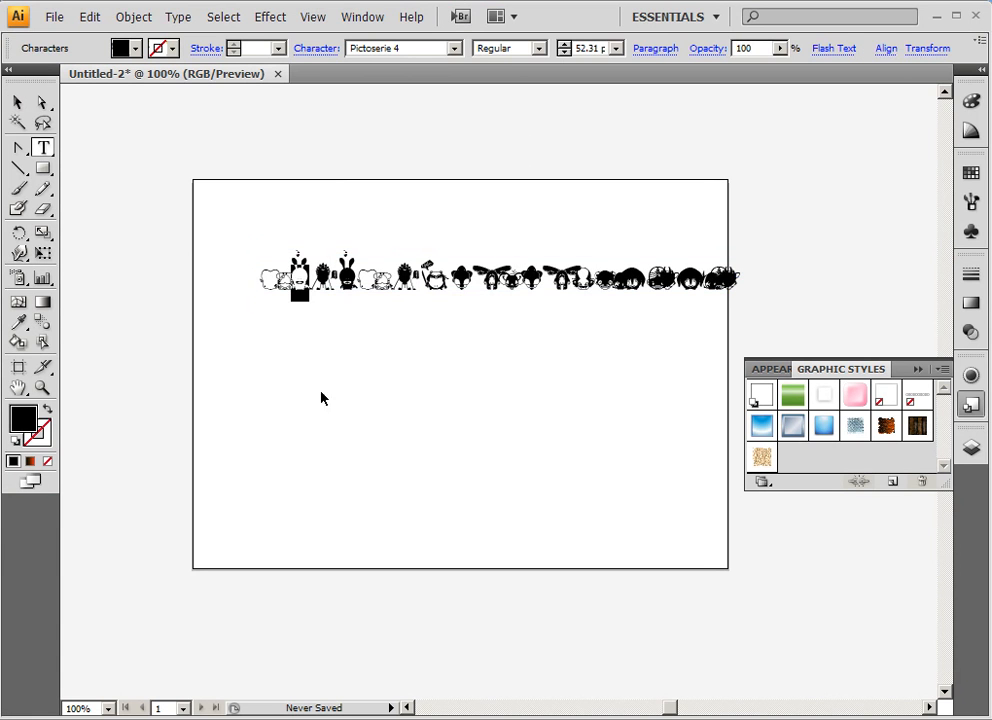
{"action": "key", "text": "Right"}
{"action": "key", "text": "Right"}
{"action": "key", "text": "ctrl+v"}
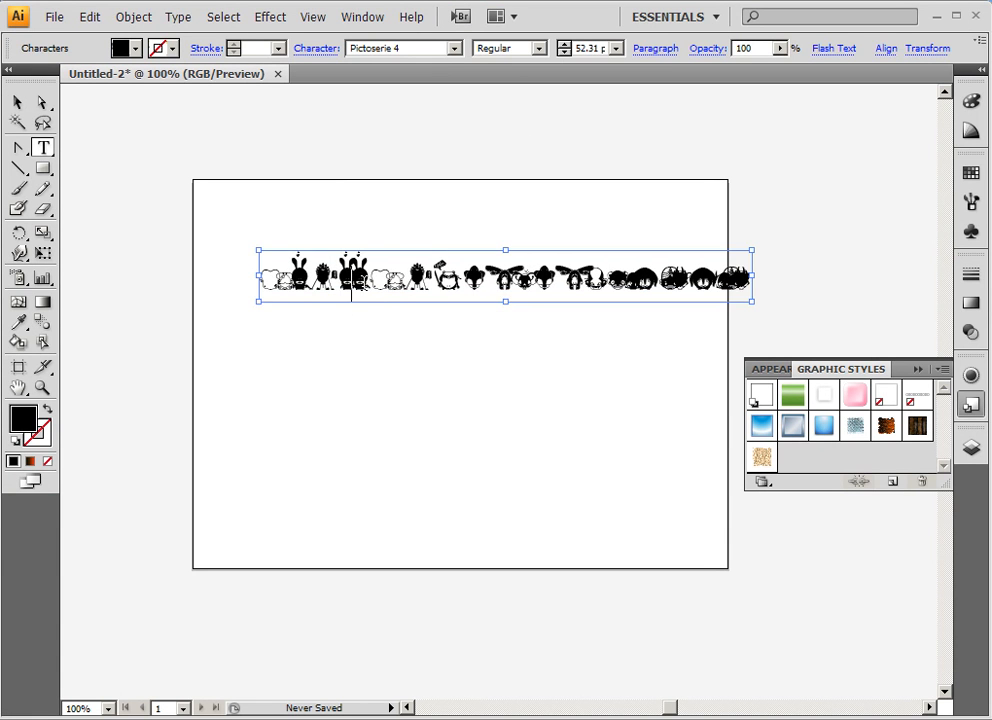
{"action": "left_click", "coordinate": [332, 388], "text": "ctrl"}
{"action": "left_click", "coordinate": [482, 405]}
{"action": "key", "text": "ctrl+v"}
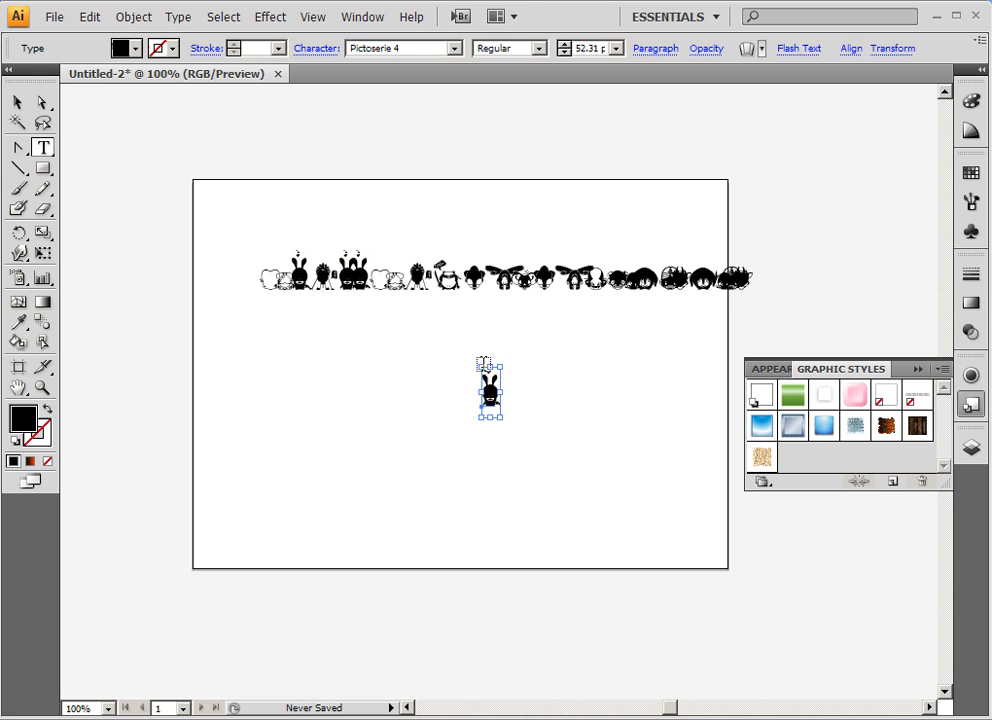
{"action": "left_click_drag", "start_coordinate": [476, 364], "coordinate": [421, 215]}
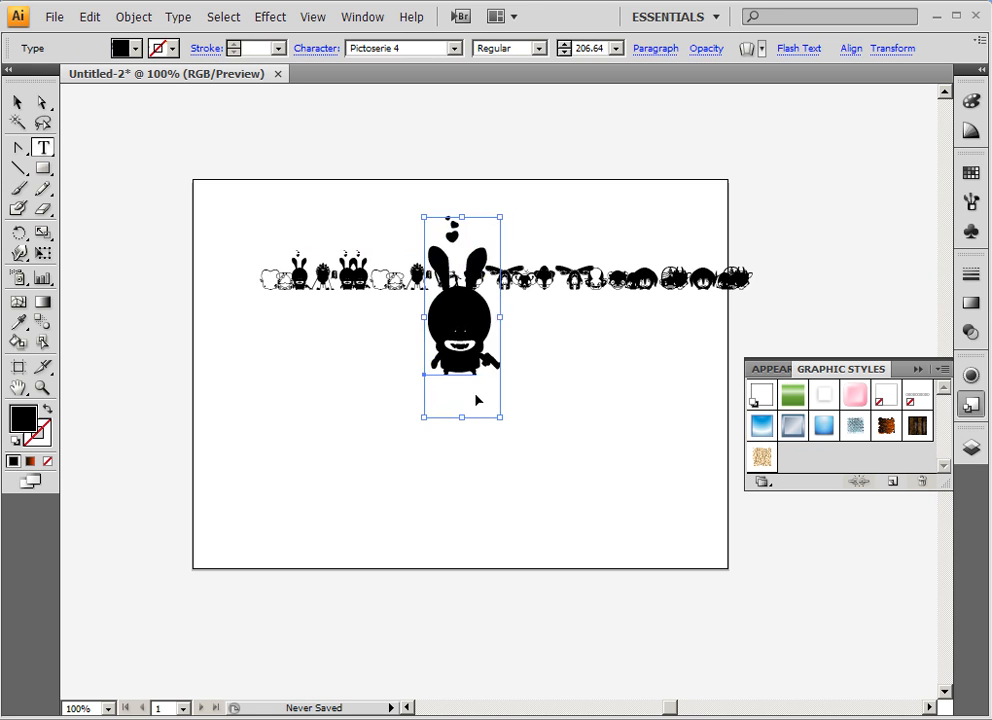
{"action": "left_click_drag", "start_coordinate": [464, 329], "coordinate": [323, 392]}
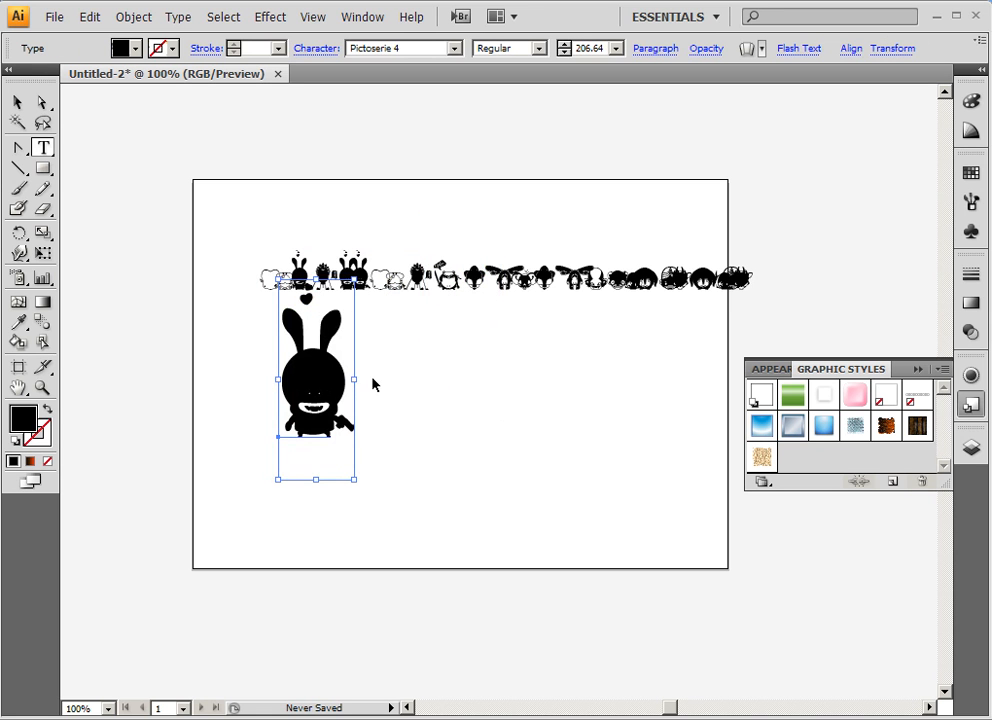
- Convert the large rabbit glyph to outlines
{"action": "key", "text": "ctrl+f"}
{"action": "right_click", "coordinate": [332, 386]}
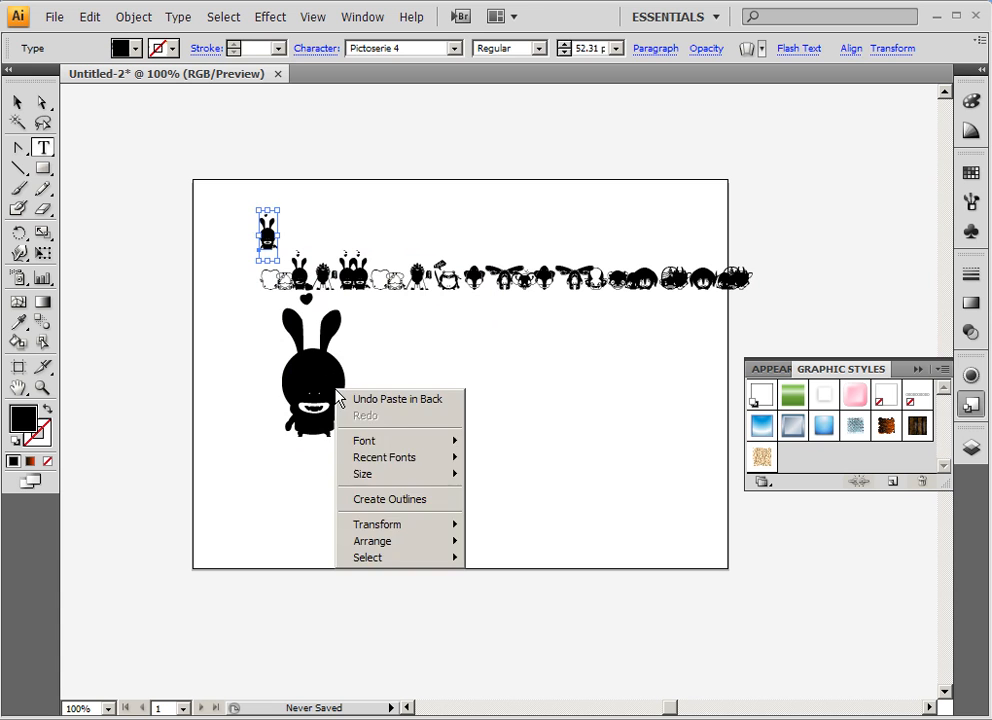
{"action": "left_click", "coordinate": [318, 392]}
{"action": "right_click", "coordinate": [322, 394]}
{"action": "left_click", "coordinate": [378, 503]}
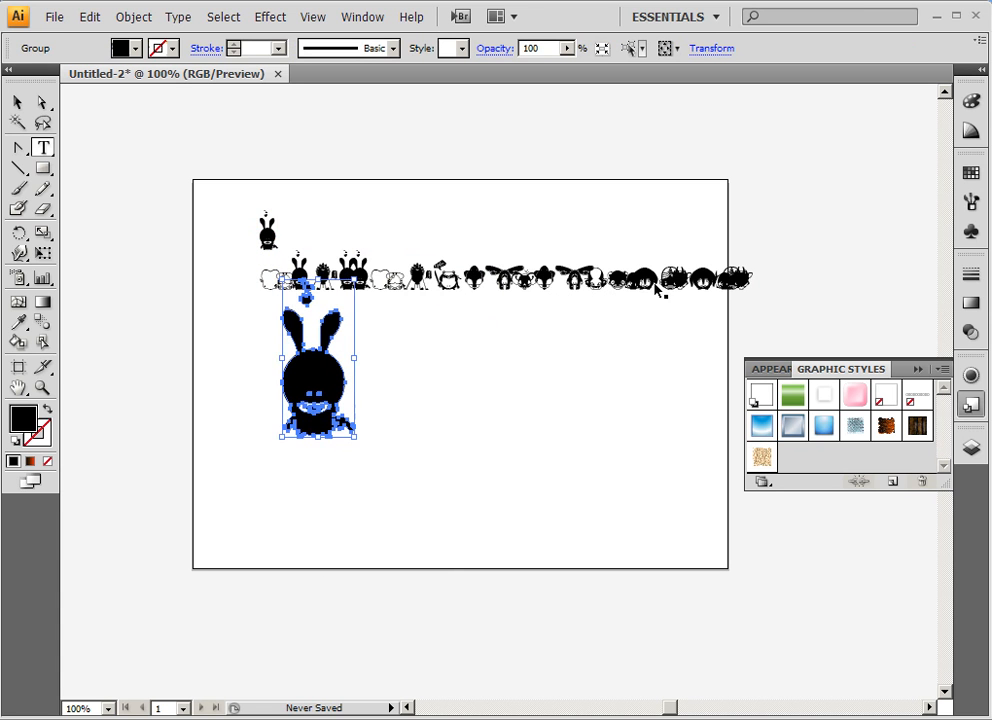
- Copy the round long-haired creature glyph from the row into its own text object and convert it to outlines
{"action": "left_click_drag", "start_coordinate": [660, 283], "coordinate": [634, 283]}
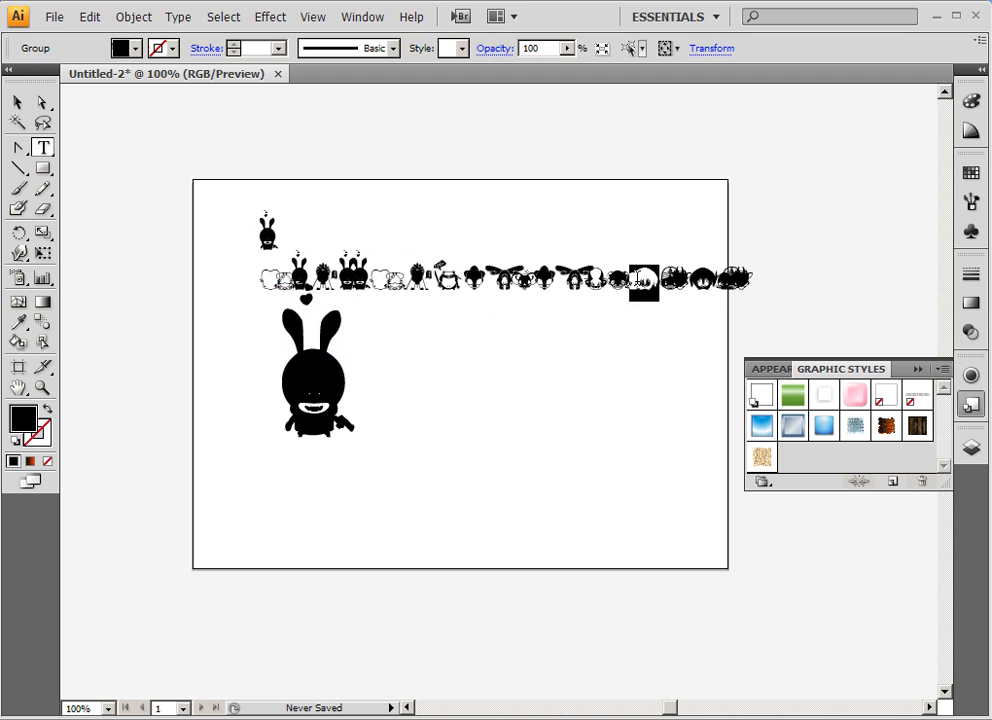
{"action": "left_click", "coordinate": [499, 451], "text": "ctrl"}
{"action": "key", "text": "ctrl+v"}
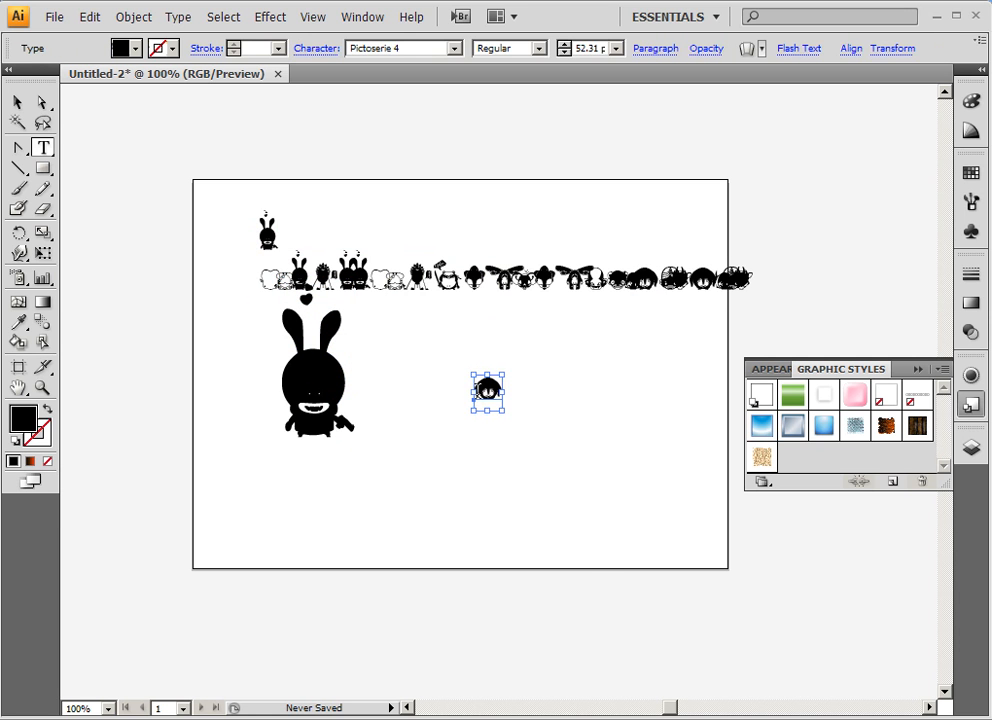
{"action": "right_click", "coordinate": [479, 393]}
{"action": "left_click", "coordinate": [545, 503]}
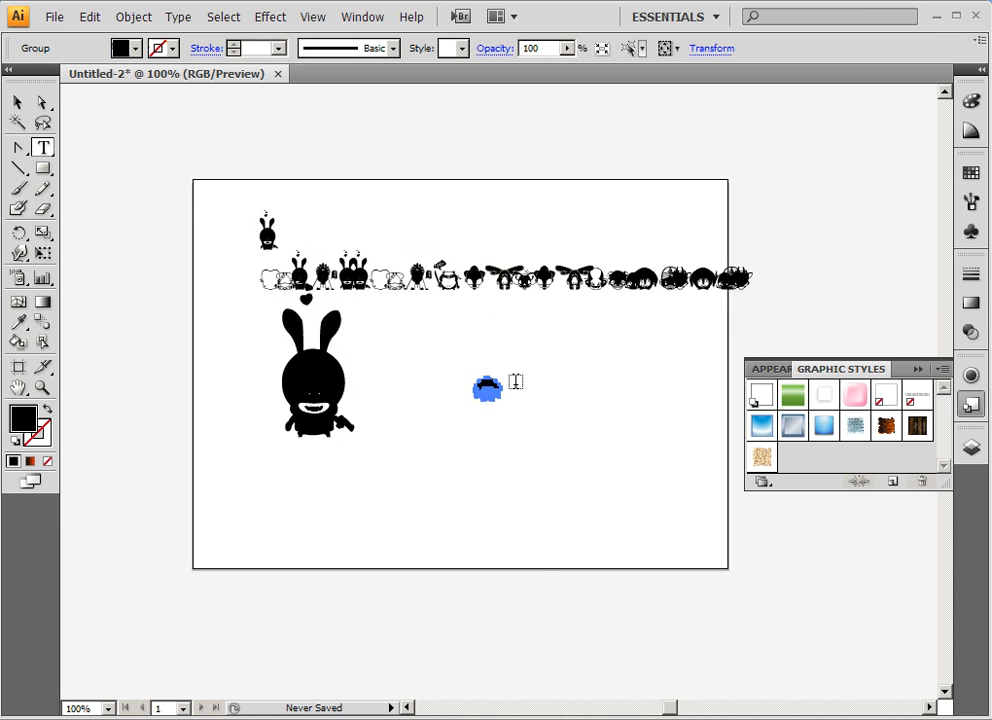
- Delete the row of live dingbat text and the small rabbit above it, keeping the two outlined figures
{"action": "left_click", "coordinate": [17, 102]}
{"action": "left_click", "coordinate": [307, 296]}
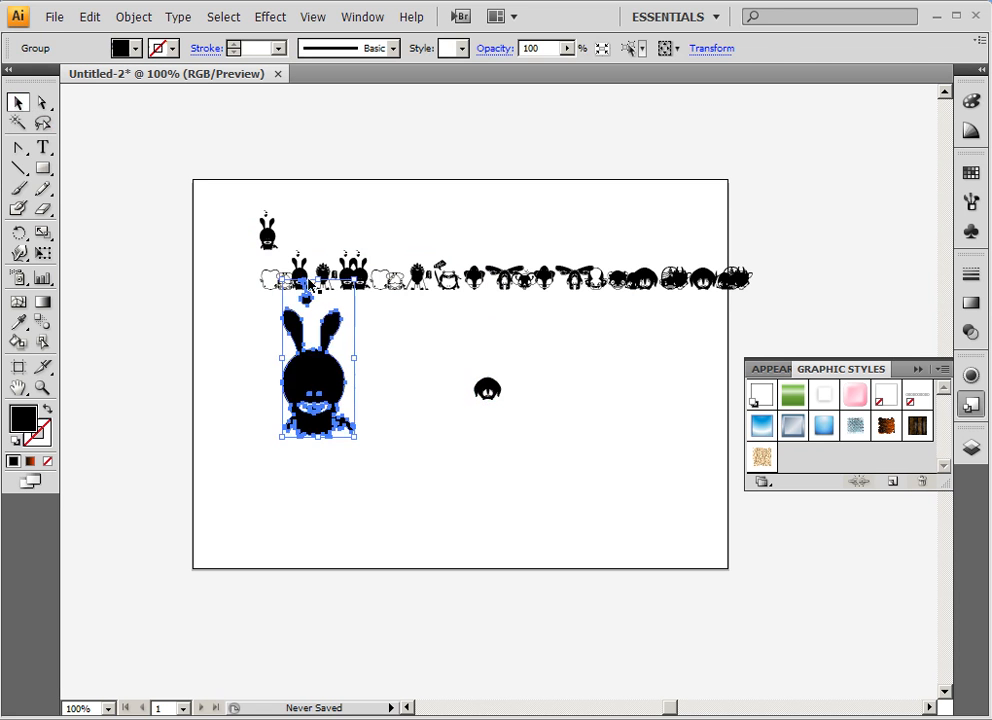
{"action": "left_click", "coordinate": [268, 233]}
{"action": "left_click", "coordinate": [407, 282], "text": "shift"}
{"action": "key", "text": "Delete"}
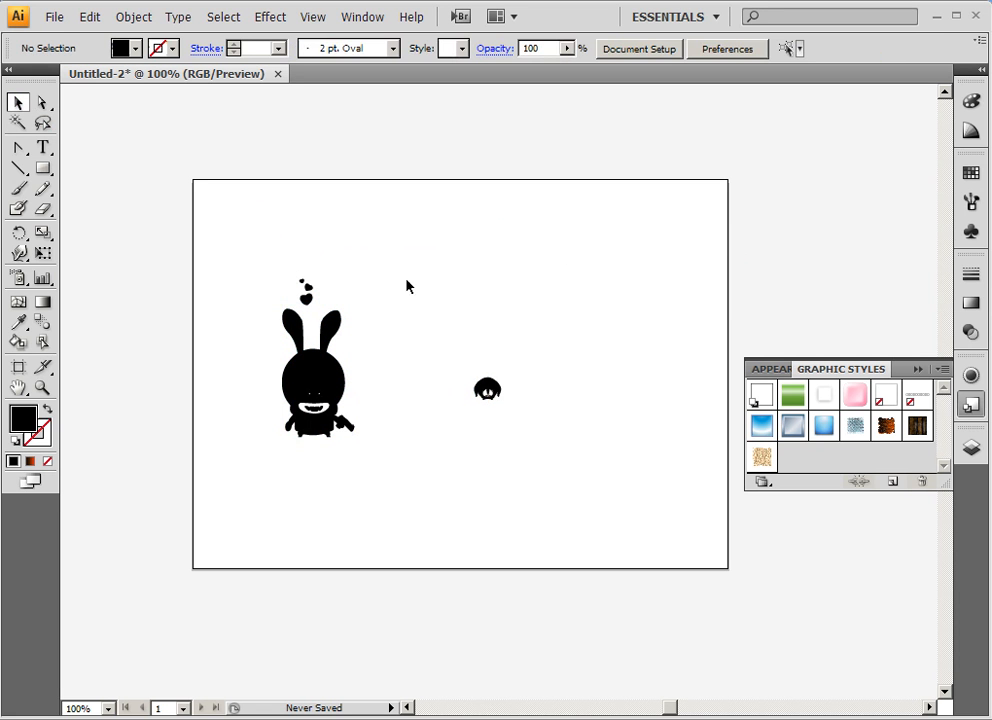
- Enlarge the outlined creature to nearly the rabbit's height and move it closer beside the rabbit
{"action": "left_click", "coordinate": [485, 394]}
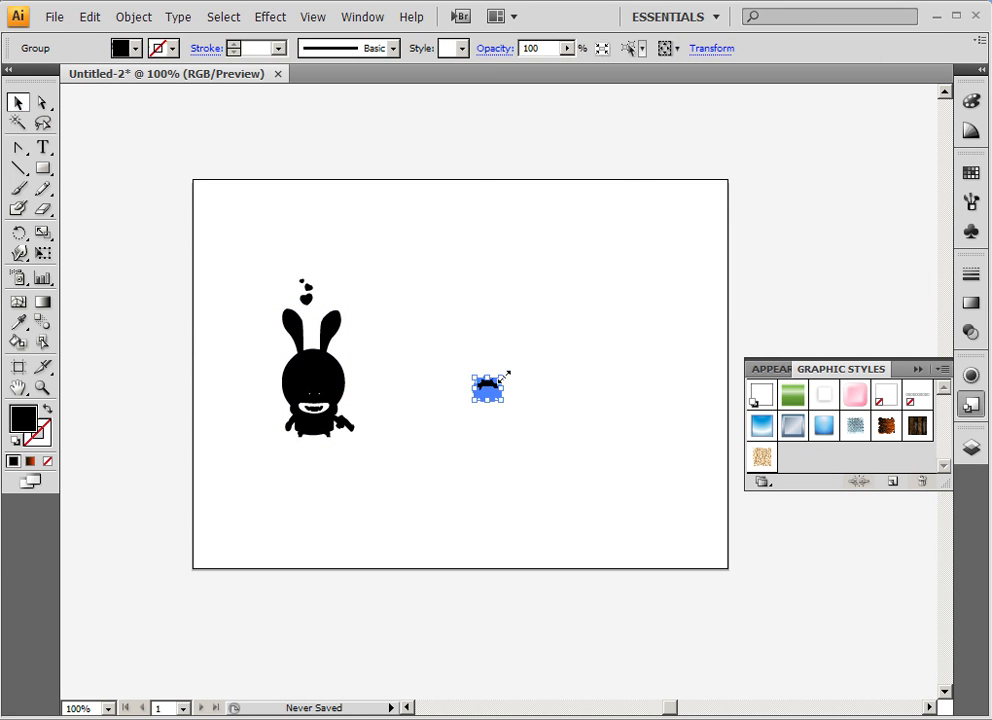
{"action": "left_click_drag", "start_coordinate": [503, 376], "coordinate": [628, 271]}
{"action": "left_click_drag", "start_coordinate": [594, 328], "coordinate": [504, 372]}
- Copy both outlined figures and paste them into the Flash document using the AI File Importer preferences
{"action": "left_click", "coordinate": [580, 394]}
{"action": "left_click", "coordinate": [328, 394], "text": "shift"}
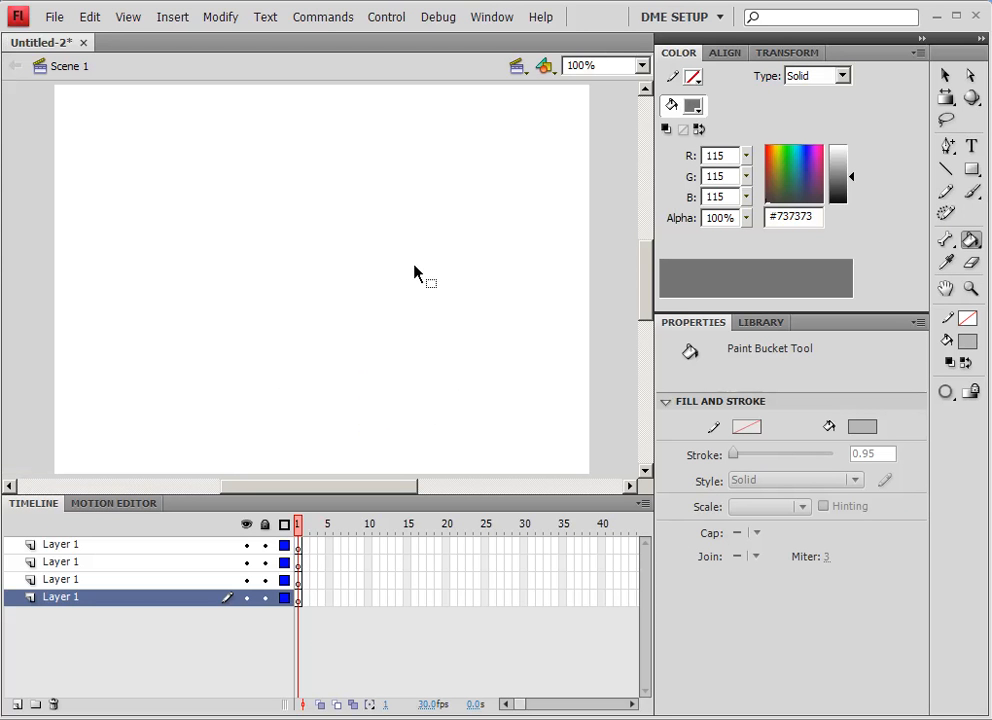
{"action": "key", "text": "ctrl+v"}
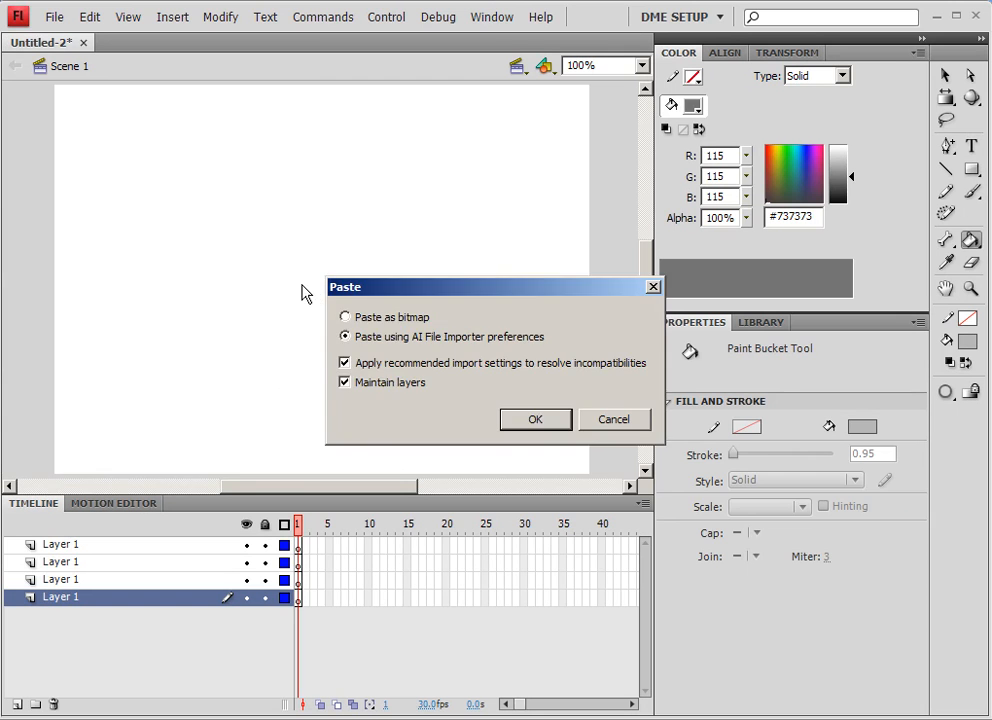
{"action": "left_click", "coordinate": [532, 418]}
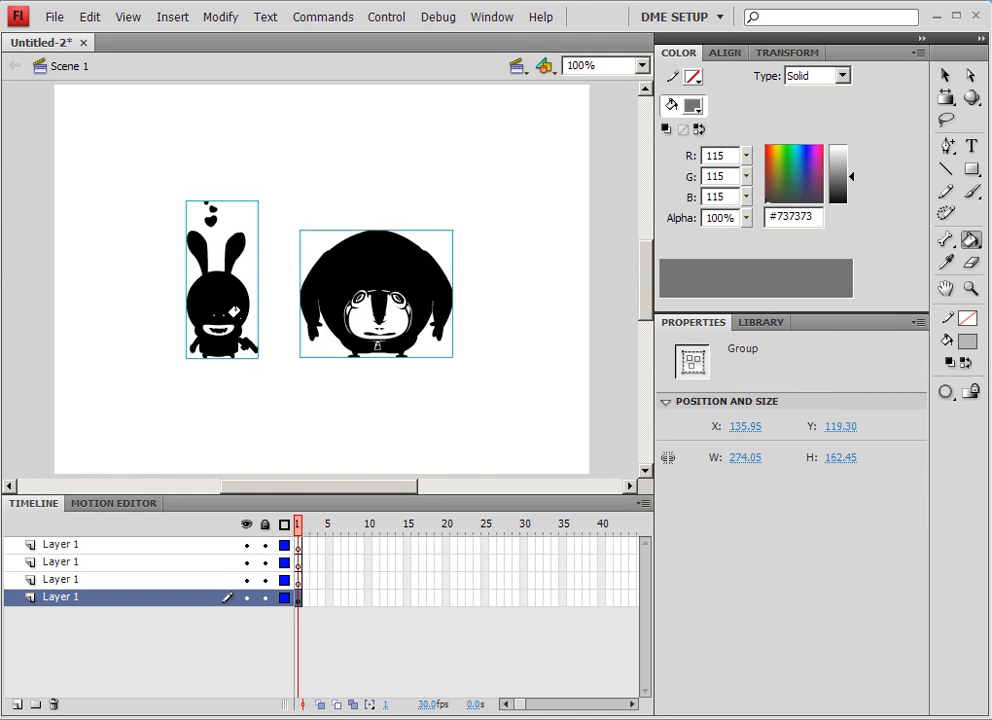
- Open the rabbit's group on the Flash stage and enter its body drawing object for editing
{"action": "left_click", "coordinate": [945, 77]}
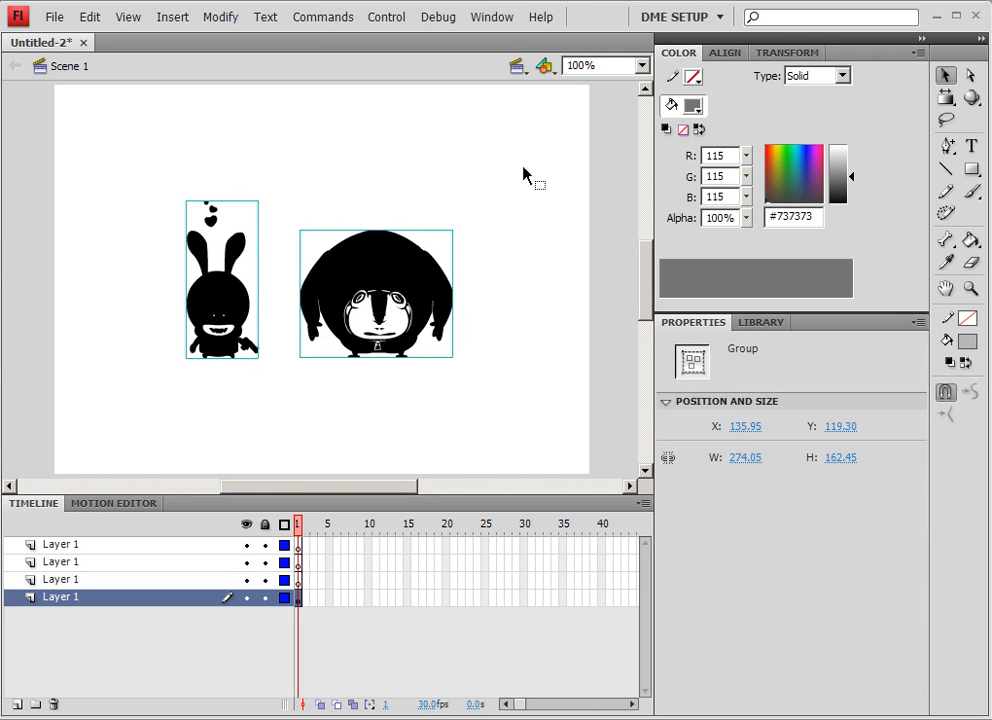
{"action": "double_click", "coordinate": [230, 288]}
{"action": "left_click", "coordinate": [230, 288]}
{"action": "double_click", "coordinate": [228, 284]}
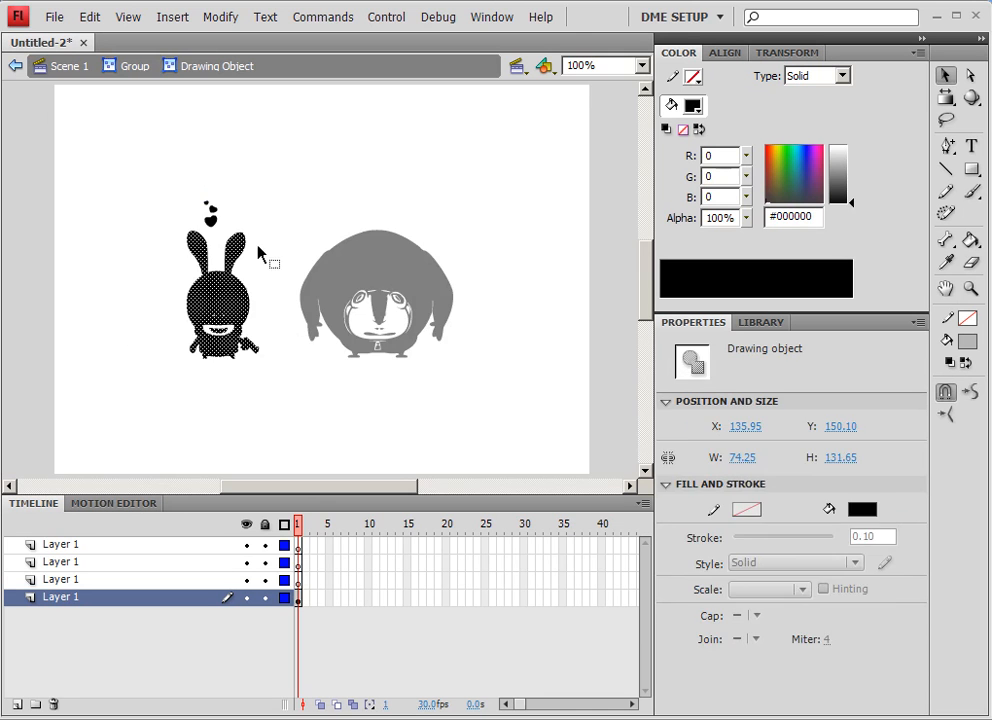
- Recolor the rabbit's body fill to light green, #95E272
{"action": "left_click", "coordinate": [258, 248]}
{"action": "left_click_drag", "start_coordinate": [258, 248], "coordinate": [381, 185]}
{"action": "key", "text": "ctrl+4"}
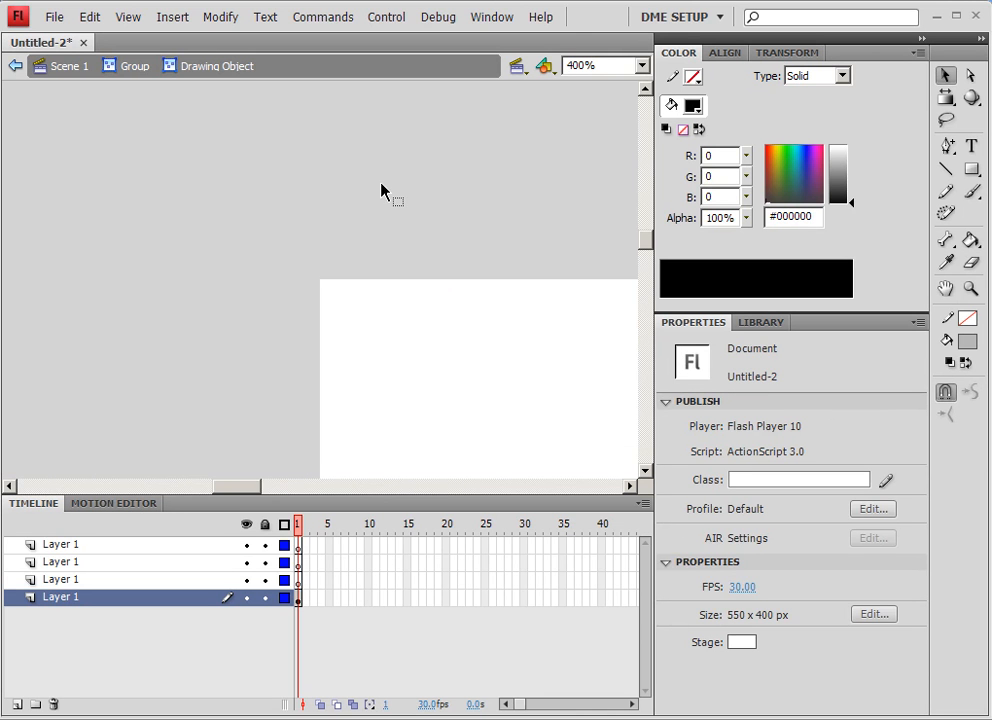
{"action": "left_click_drag", "start_coordinate": [447, 385], "coordinate": [279, 71]}
{"action": "left_click_drag", "start_coordinate": [401, 287], "coordinate": [191, 35]}
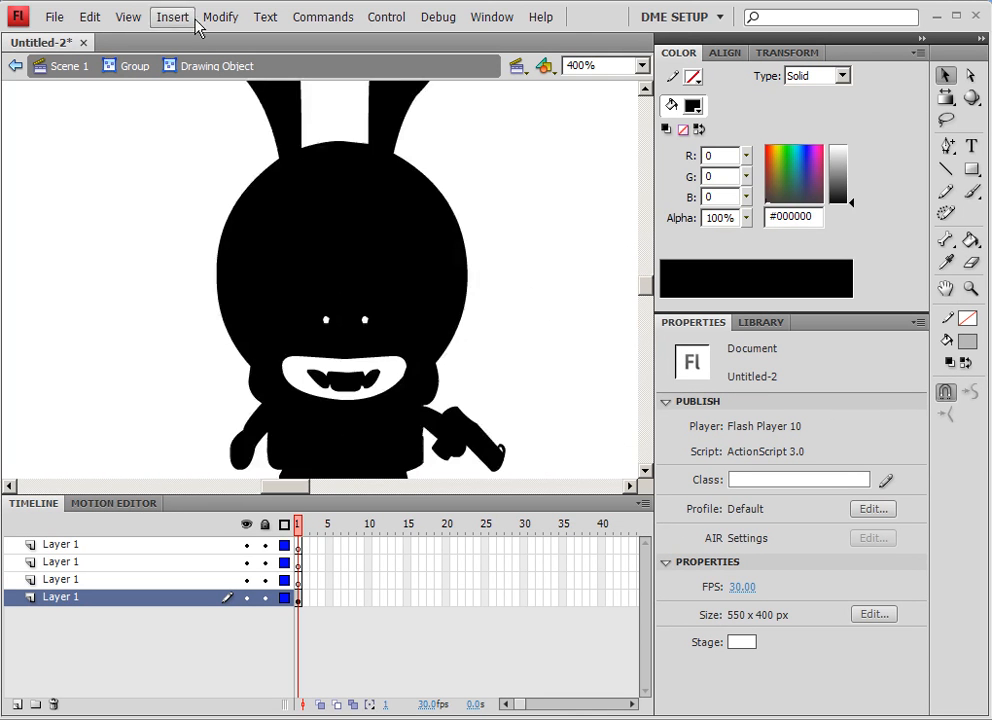
{"action": "left_click", "coordinate": [371, 212]}
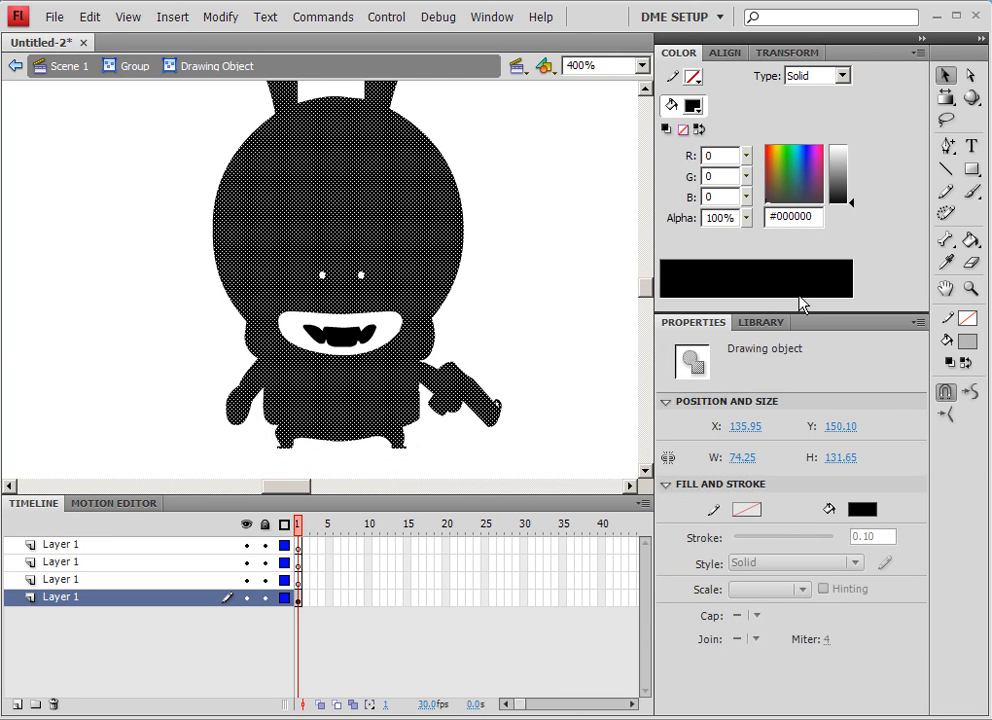
{"action": "left_click", "coordinate": [839, 180]}
{"action": "left_click_drag", "start_coordinate": [790, 179], "coordinate": [839, 164]}
{"action": "left_click", "coordinate": [523, 239]}
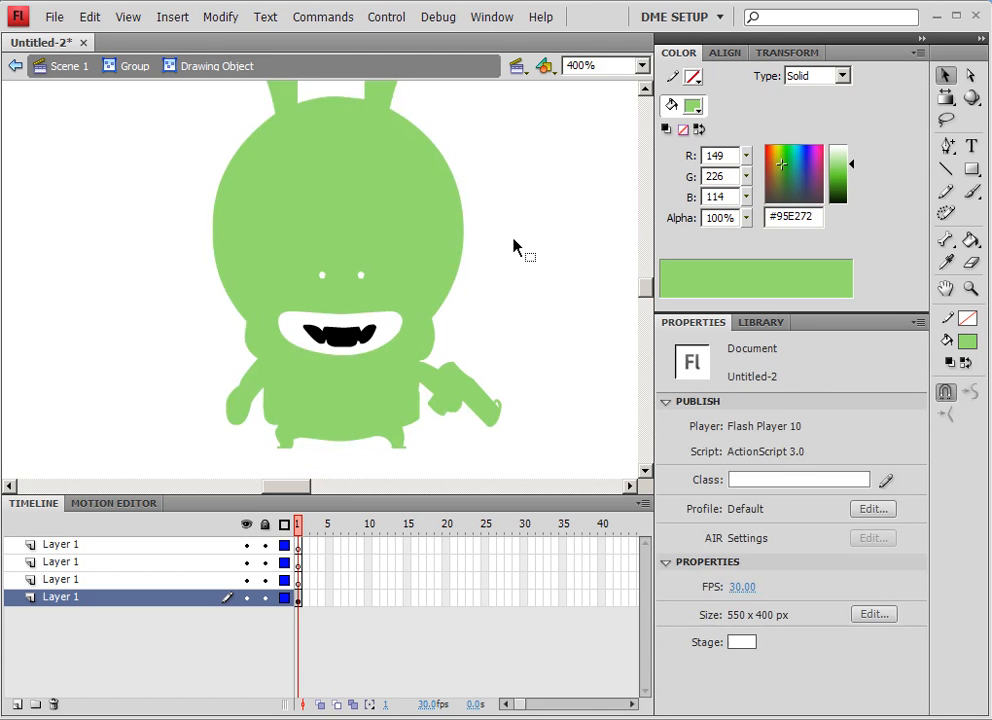
- Darken the rabbit's body fill to green #55BD28
{"action": "key", "text": "ctrl+minus"}
{"action": "key", "text": "ctrl+minus"}
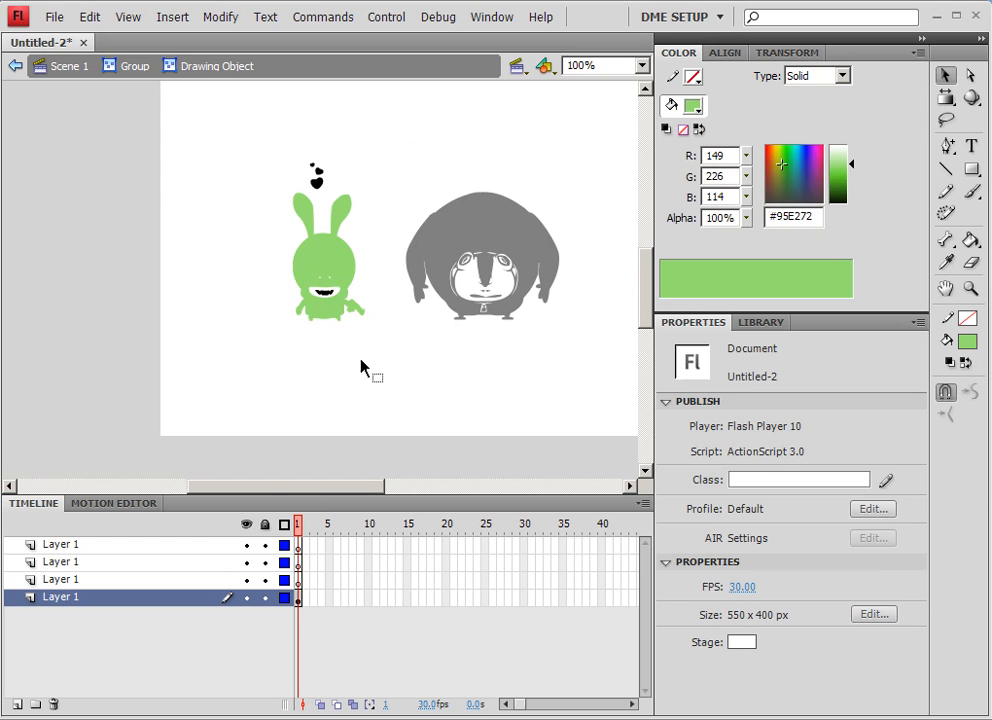
{"action": "left_click_drag", "start_coordinate": [275, 213], "coordinate": [381, 283]}
{"action": "left_click", "coordinate": [330, 259]}
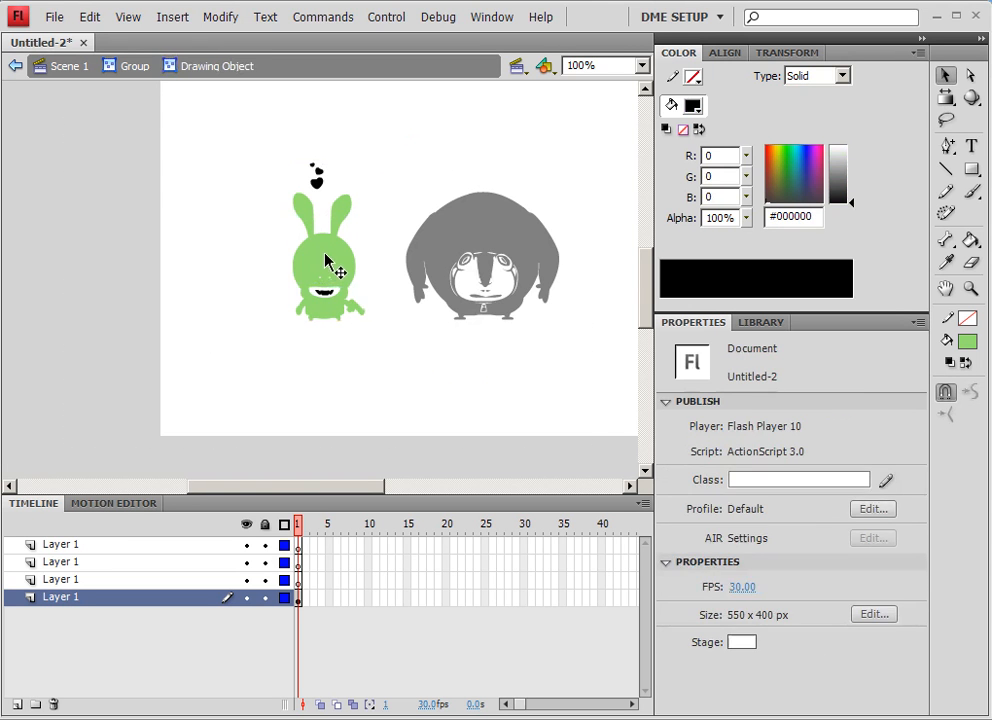
{"action": "left_click_drag", "start_coordinate": [851, 164], "coordinate": [851, 177]}
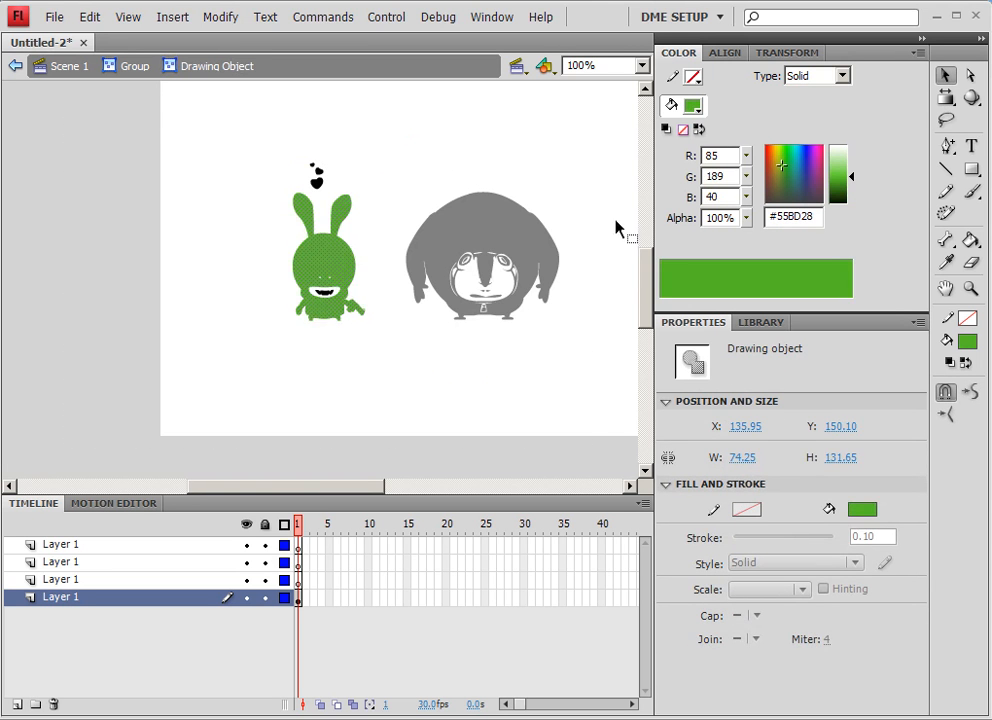
- Leave the body drawing object for the rabbit's group level and clear the selection
{"action": "double_click", "coordinate": [448, 154]}
{"action": "left_click_drag", "start_coordinate": [445, 150], "coordinate": [324, 152]}
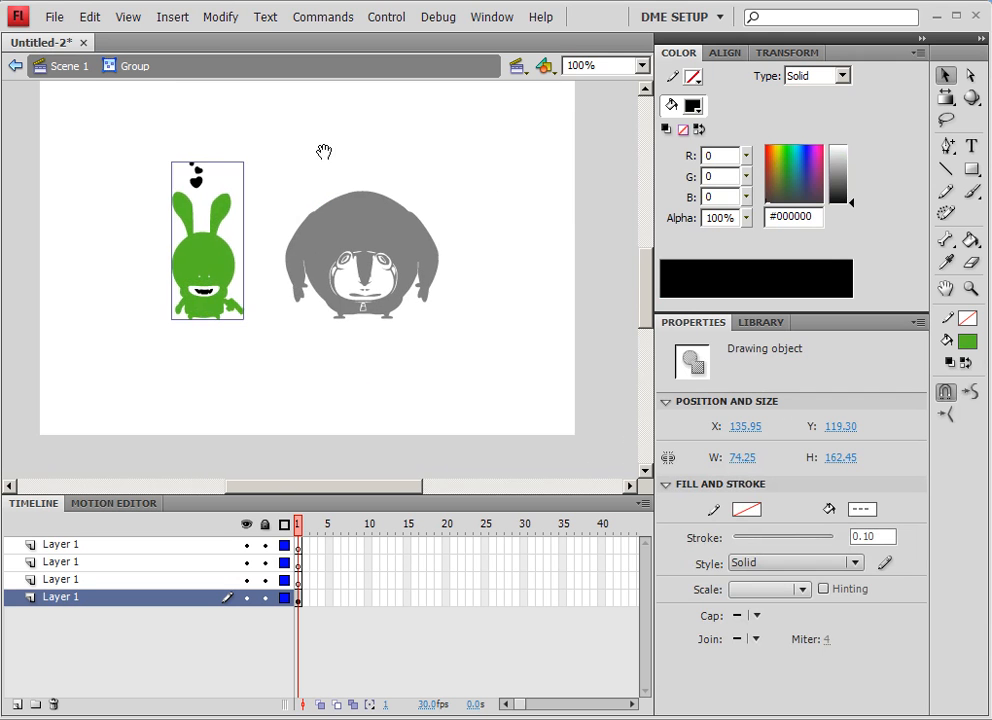
{"action": "left_click", "coordinate": [389, 368]}
{"action": "left_click", "coordinate": [195, 176]}
{"action": "left_click", "coordinate": [314, 173]}
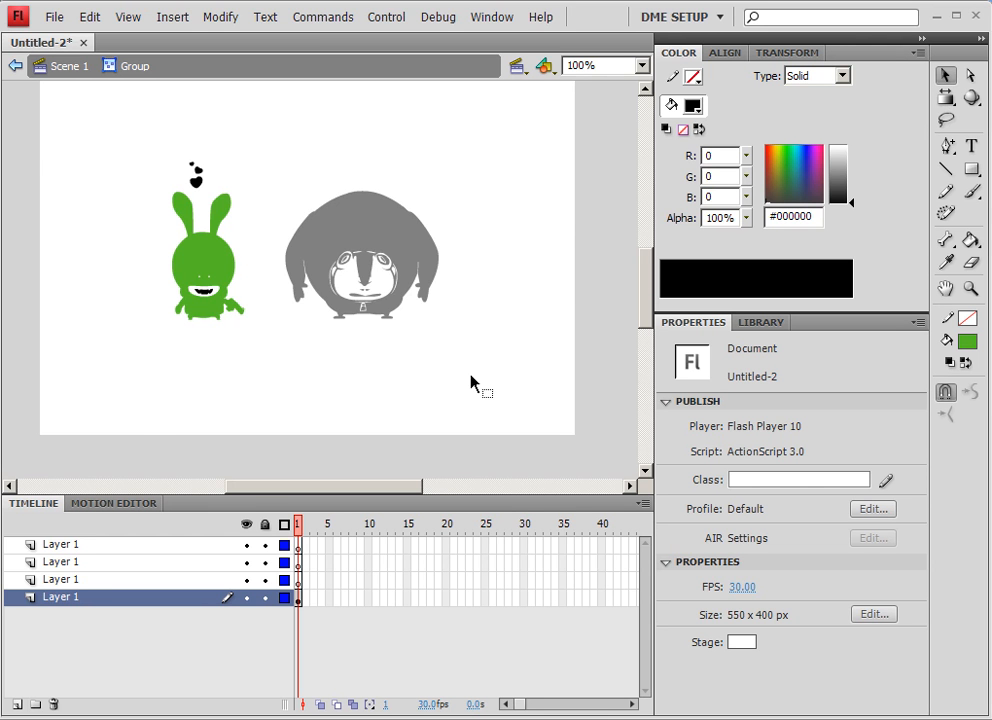
- Switch to the browser and browse the Office Online search results for "dog", restricted to clip art
{"action": "key", "text": "alt+Tab"}
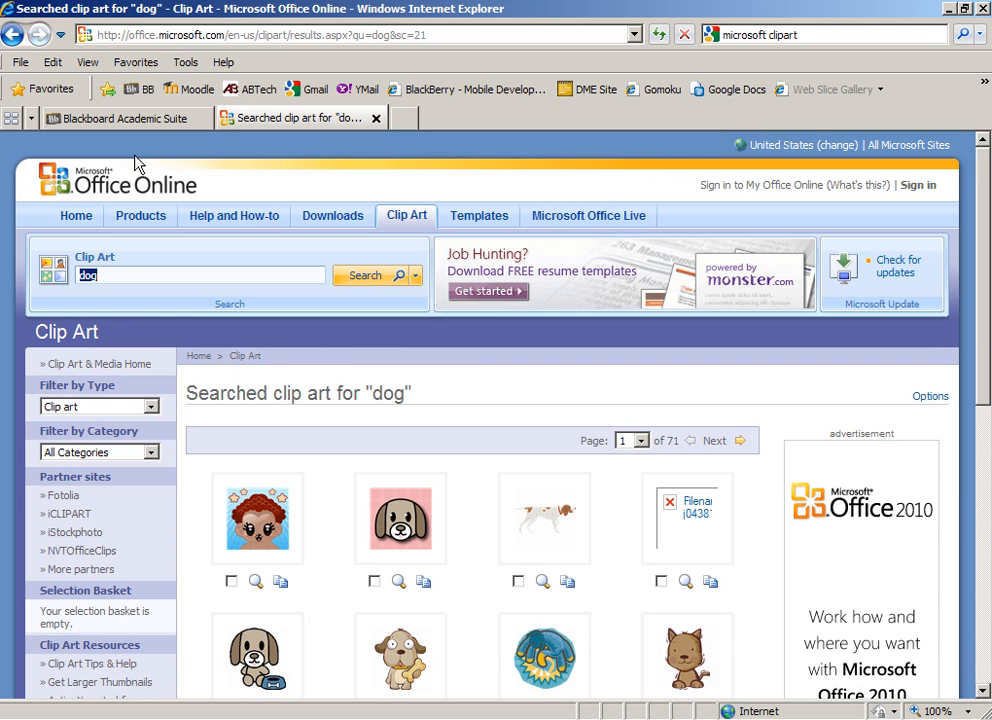
{"action": "left_click", "coordinate": [415, 277]}
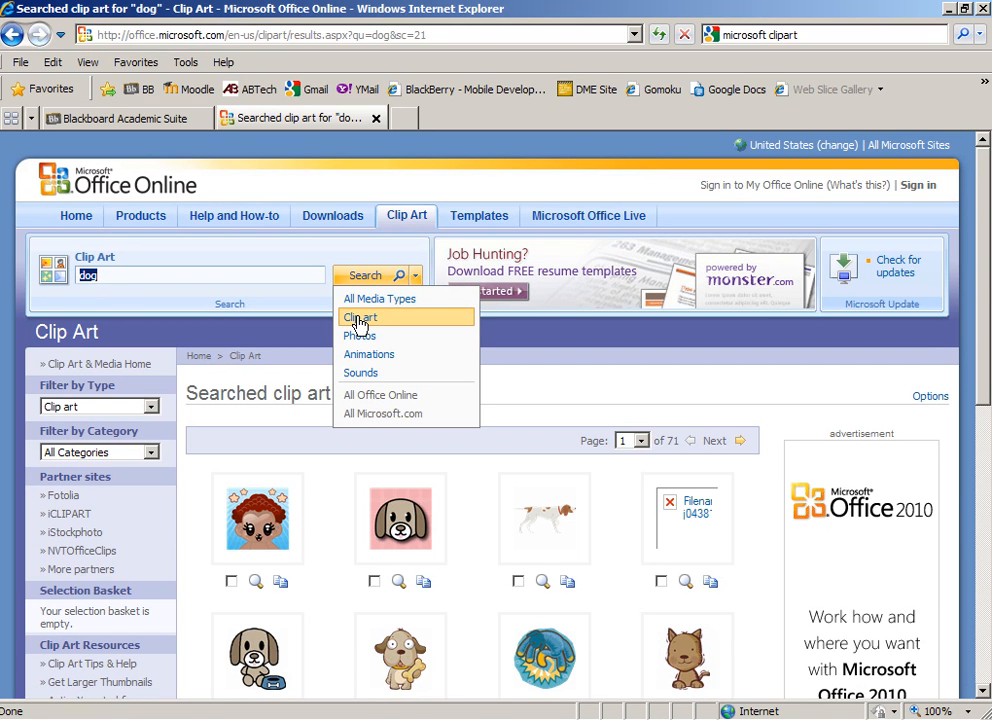
{"action": "left_click", "coordinate": [366, 318]}
{"action": "scroll", "coordinate": [465, 436], "scroll_direction": "down", "scroll_amount": 5}
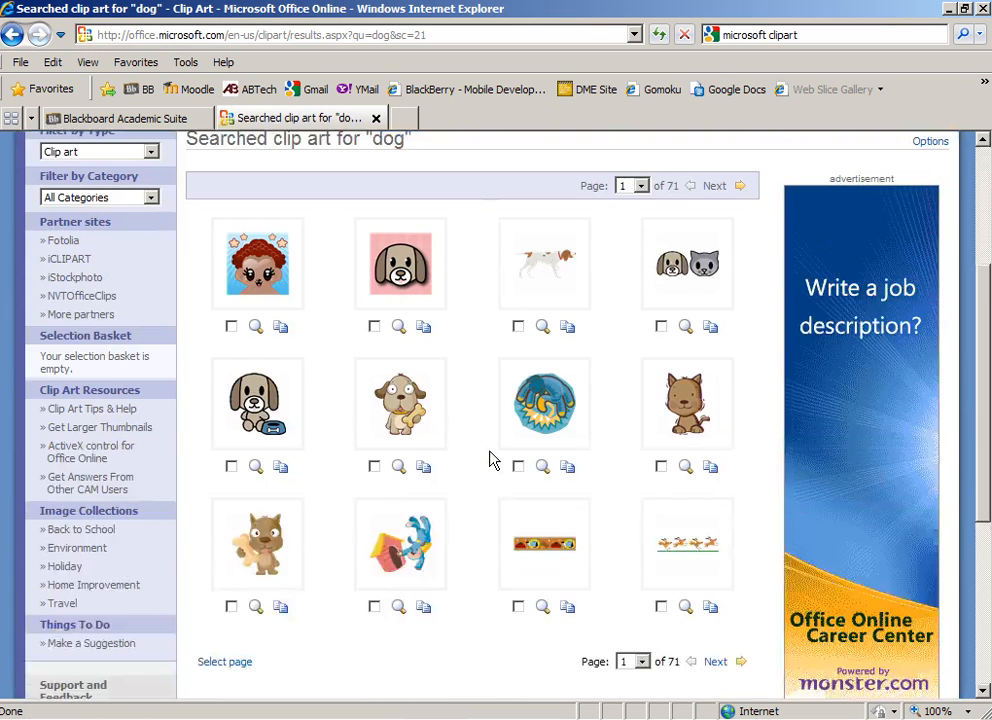
{"action": "scroll", "coordinate": [490, 459], "scroll_direction": "down", "scroll_amount": 2}
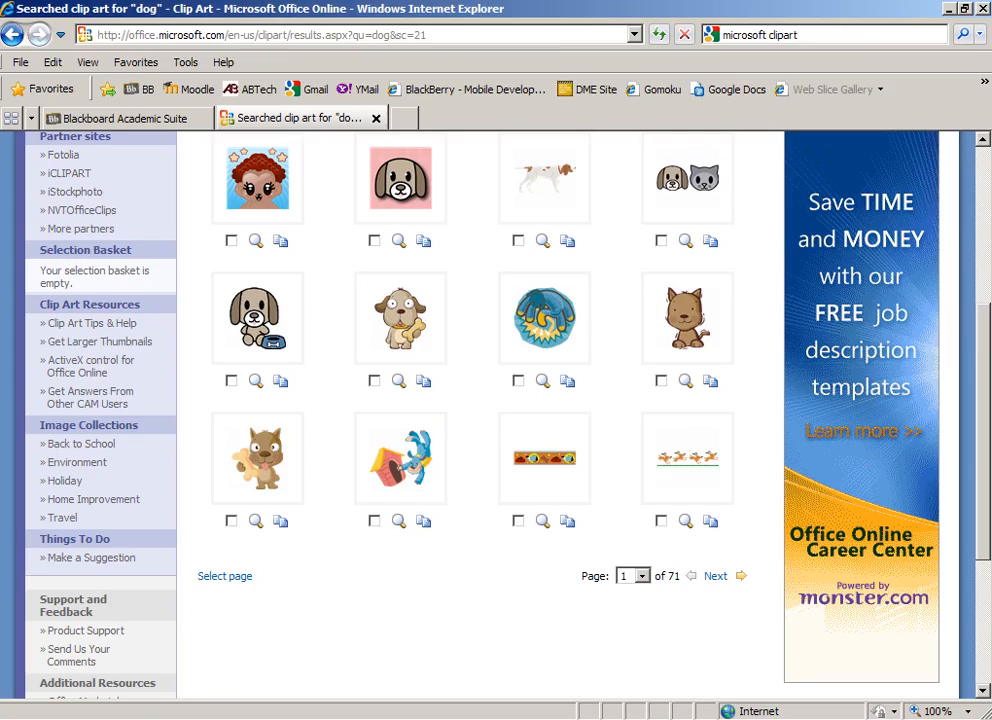
- Switch to Illustrator and paste the copied clip art of the dog holding a bone into the document
{"action": "key", "text": "alt+Tab"}
{"action": "left_click", "coordinate": [611, 454]}
{"action": "key", "text": "ctrl+v"}
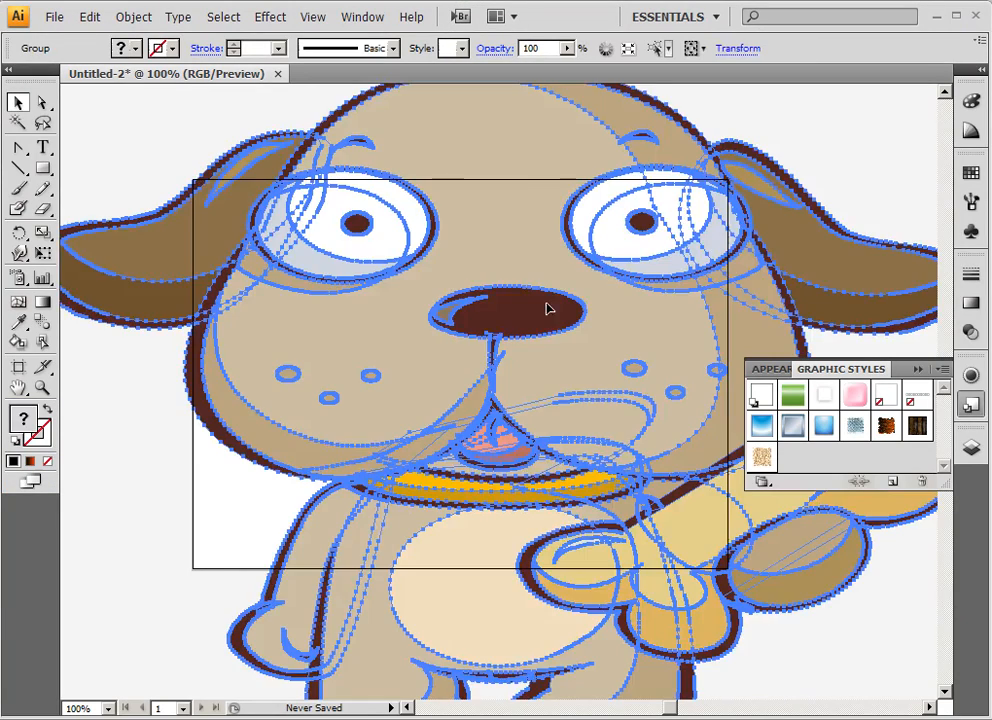
- Scale the pasted dog down to roughly the rabbit's size and place it in the artboard's upper-right corner
{"action": "left_click_drag", "start_coordinate": [305, 181], "coordinate": [443, 288]}
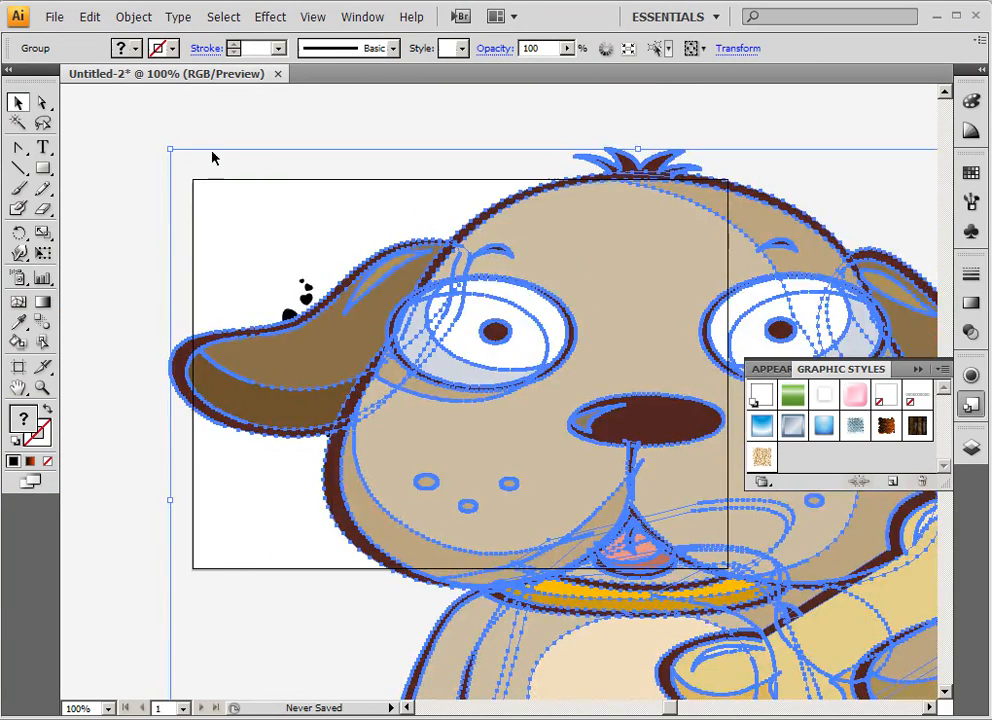
{"action": "left_click_drag", "start_coordinate": [171, 150], "coordinate": [779, 605]}
{"action": "left_click_drag", "start_coordinate": [850, 632], "coordinate": [324, 243]}
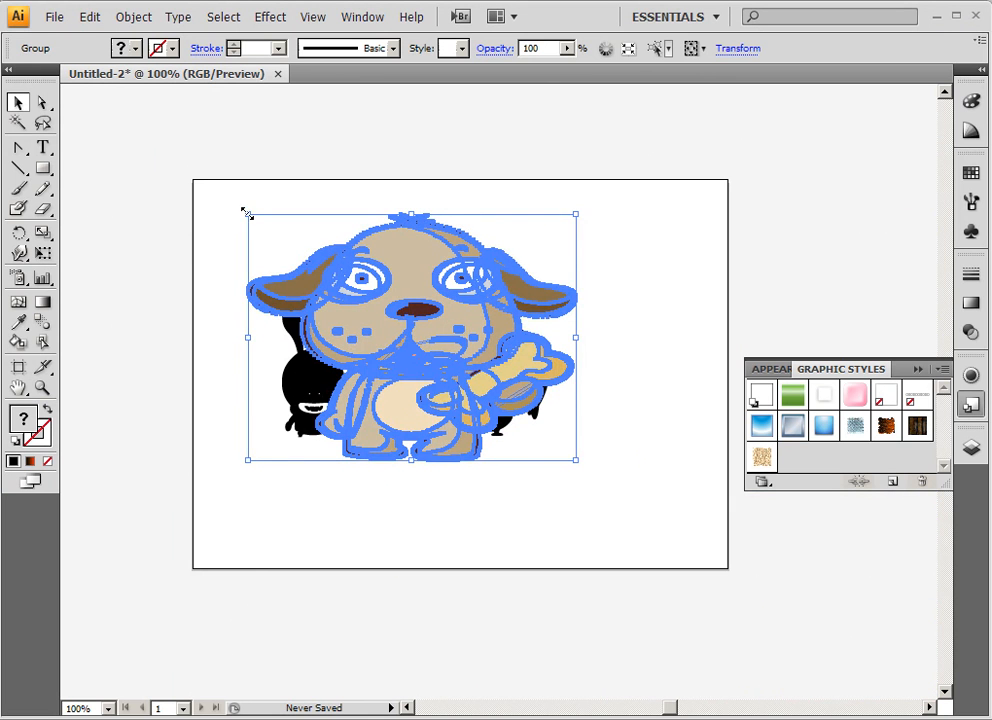
{"action": "left_click_drag", "start_coordinate": [247, 214], "coordinate": [402, 268]}
{"action": "left_click_drag", "start_coordinate": [542, 434], "coordinate": [673, 328]}
{"action": "left_click_drag", "start_coordinate": [613, 276], "coordinate": [655, 283]}
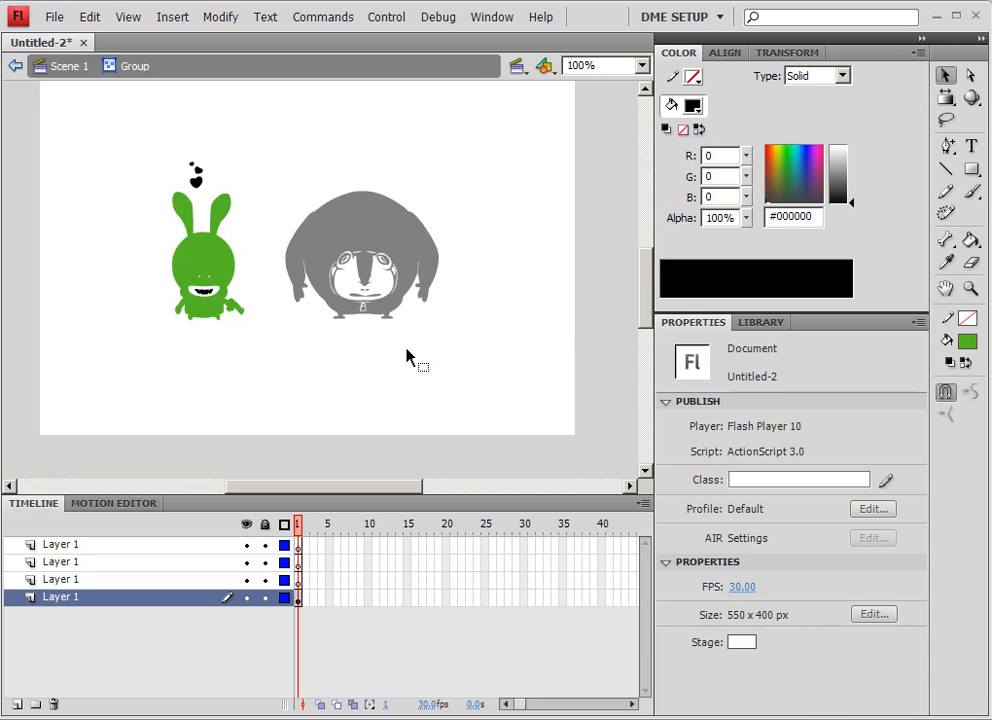
- Switch to Flash, paste the dog using AI File Importer preferences with layers maintained, and return to Scene 1
{"action": "key", "text": "ctrl+v"}
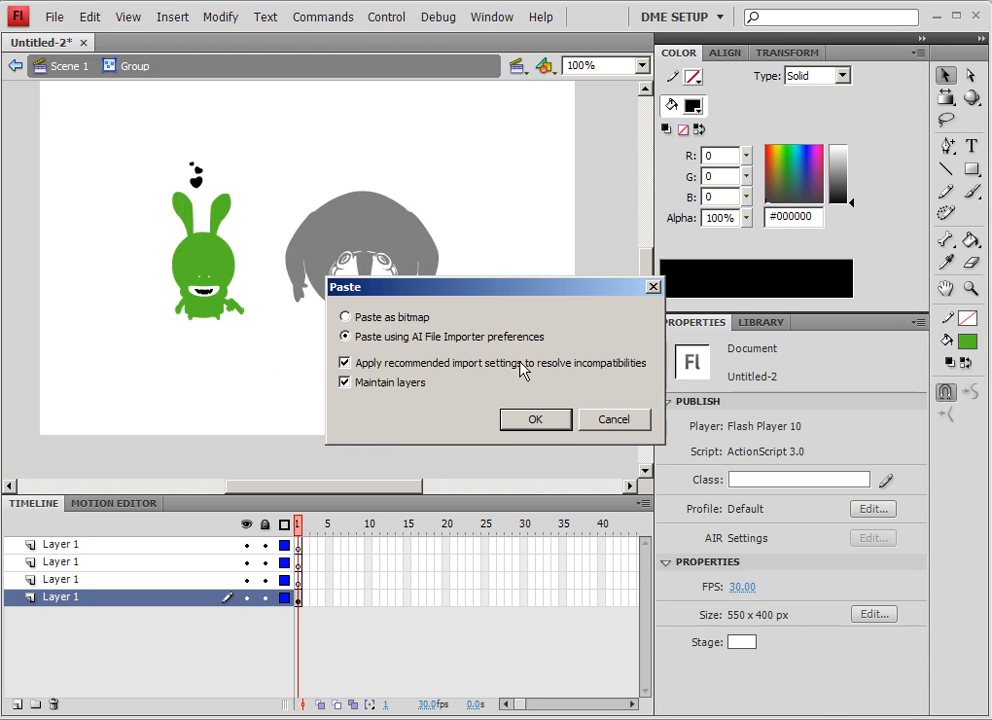
{"action": "left_click", "coordinate": [535, 420]}
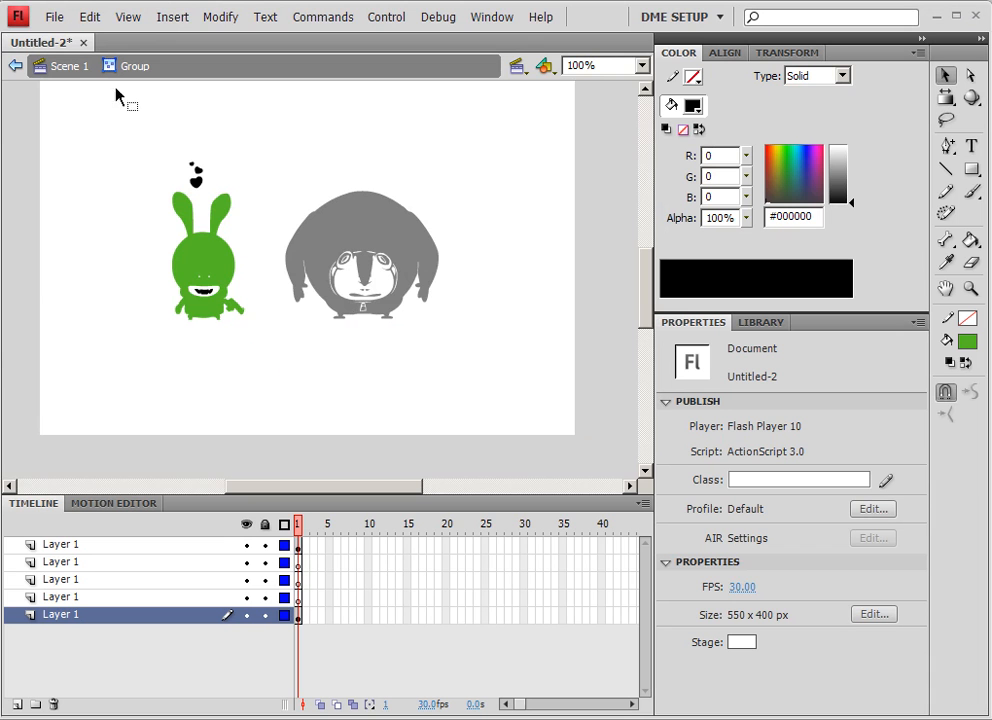
{"action": "left_click_drag", "start_coordinate": [285, 200], "coordinate": [138, 89]}
{"action": "left_click_drag", "start_coordinate": [410, 364], "coordinate": [704, 497]}
{"action": "left_click", "coordinate": [75, 75]}
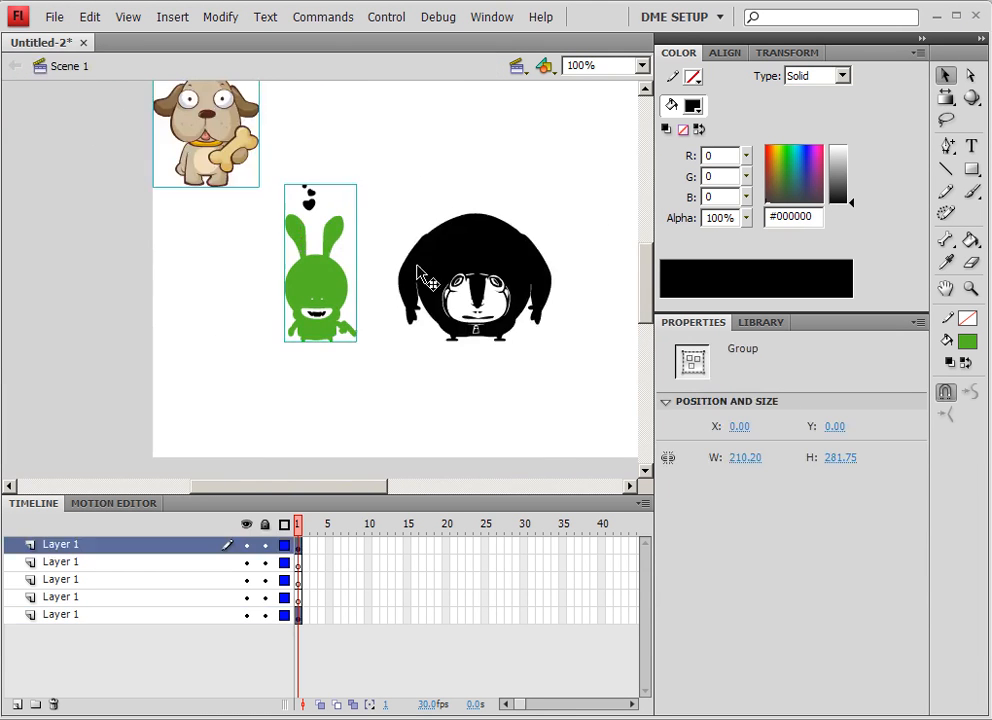
- Move the dog group to the stage's upper-right corner, at about X 397, Y 16
{"action": "left_click_drag", "start_coordinate": [300, 175], "coordinate": [430, 255]}
{"action": "left_click", "coordinate": [490, 283]}
{"action": "left_click_drag", "start_coordinate": [539, 260], "coordinate": [299, 246]}
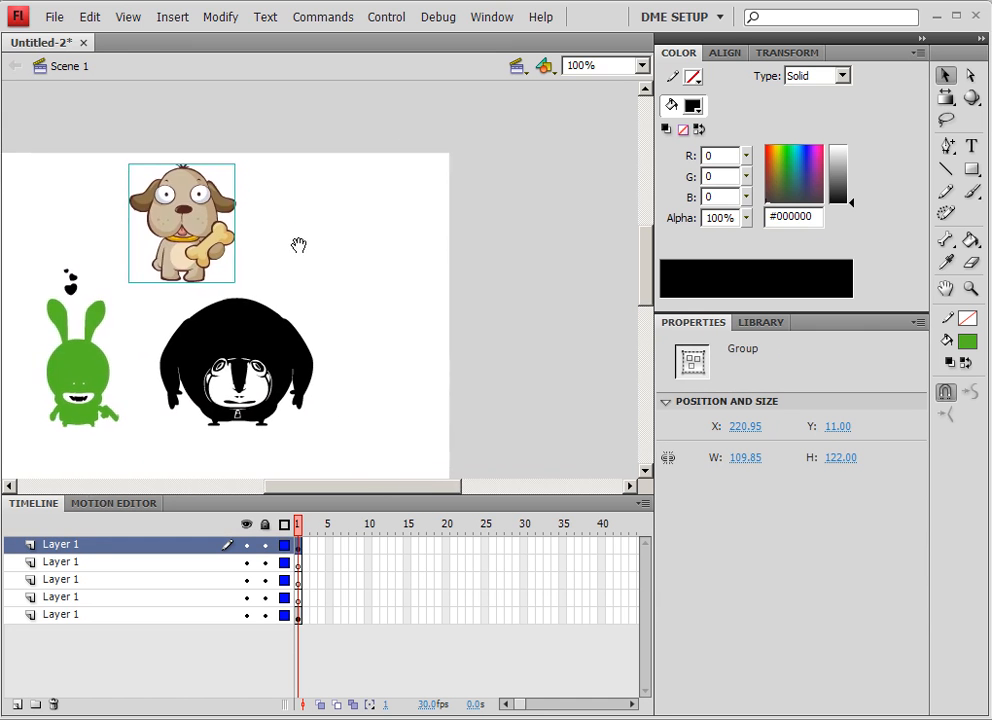
{"action": "left_click_drag", "start_coordinate": [196, 225], "coordinate": [369, 230]}
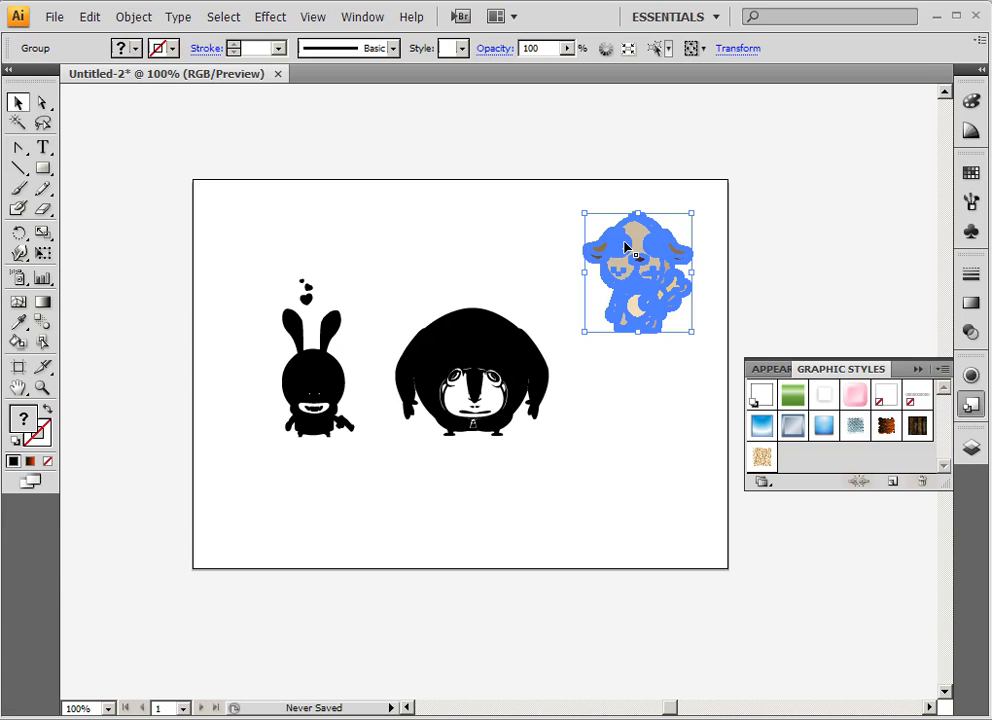
- Switch to Illustrator and simplify the dog's paths with a curve precision of 97%
{"action": "left_click", "coordinate": [135, 17]}
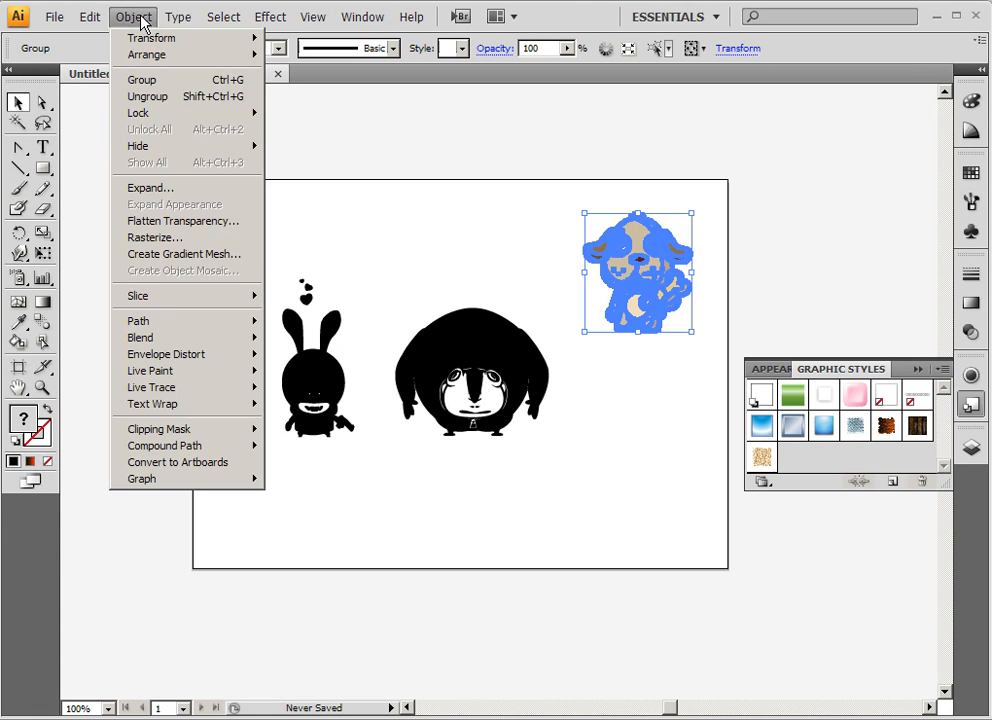
{"action": "mouse_move", "coordinate": [239, 323]}
{"action": "left_click", "coordinate": [313, 403]}
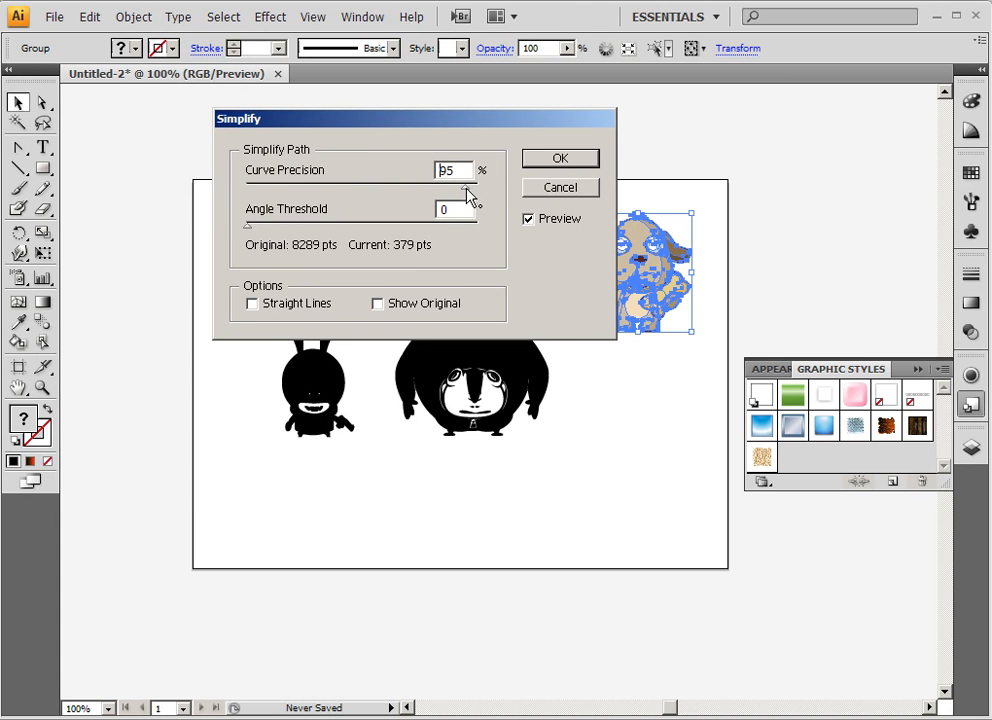
{"action": "left_click_drag", "start_coordinate": [466, 187], "coordinate": [471, 187]}
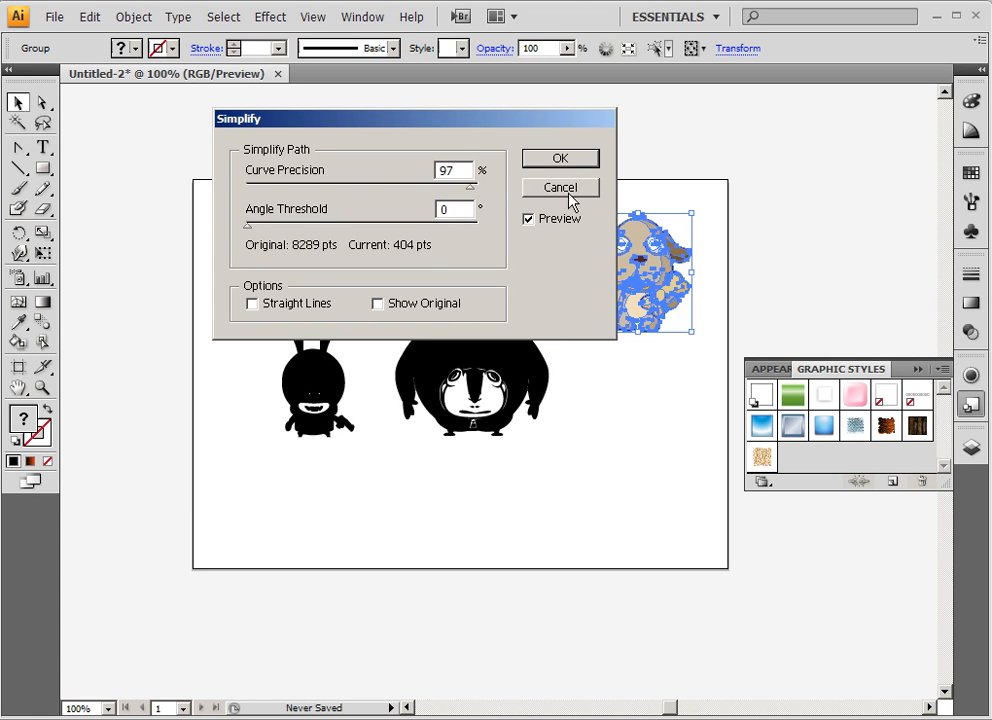
{"action": "left_click", "coordinate": [566, 160]}
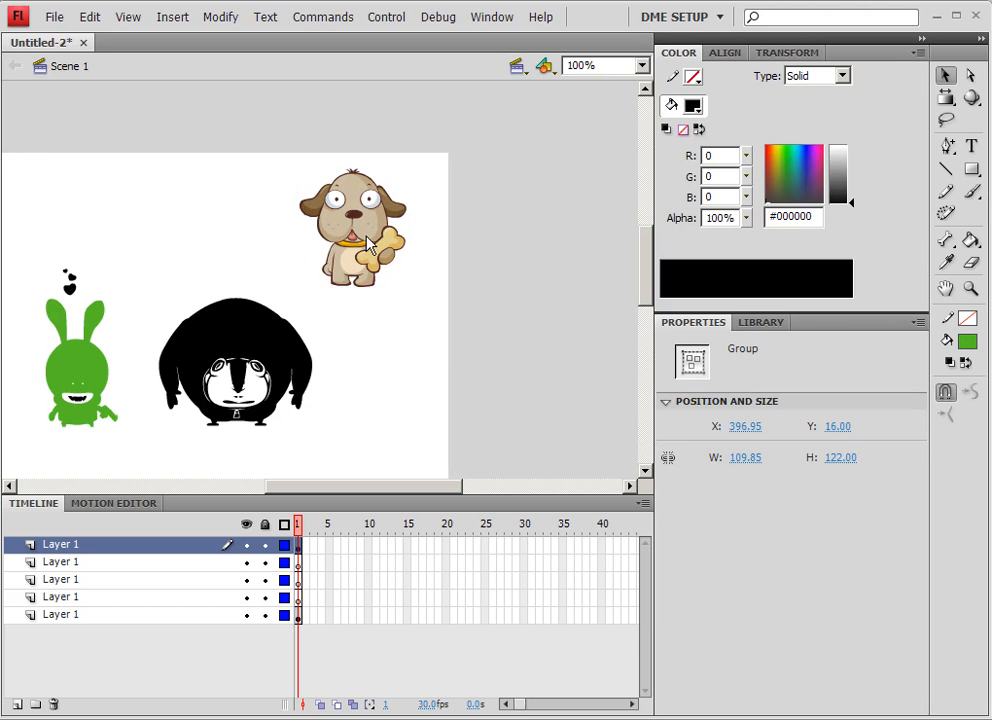
- Paste the simplified dog into Flash with AI File Importer preferences and place it beside the first dog, at about X 279, Y 16
{"action": "key", "text": "ctrl+v"}
{"action": "left_click", "coordinate": [534, 418]}
{"action": "left_click_drag", "start_coordinate": [340, 287], "coordinate": [257, 230]}
{"action": "key", "text": "ctrl+="}
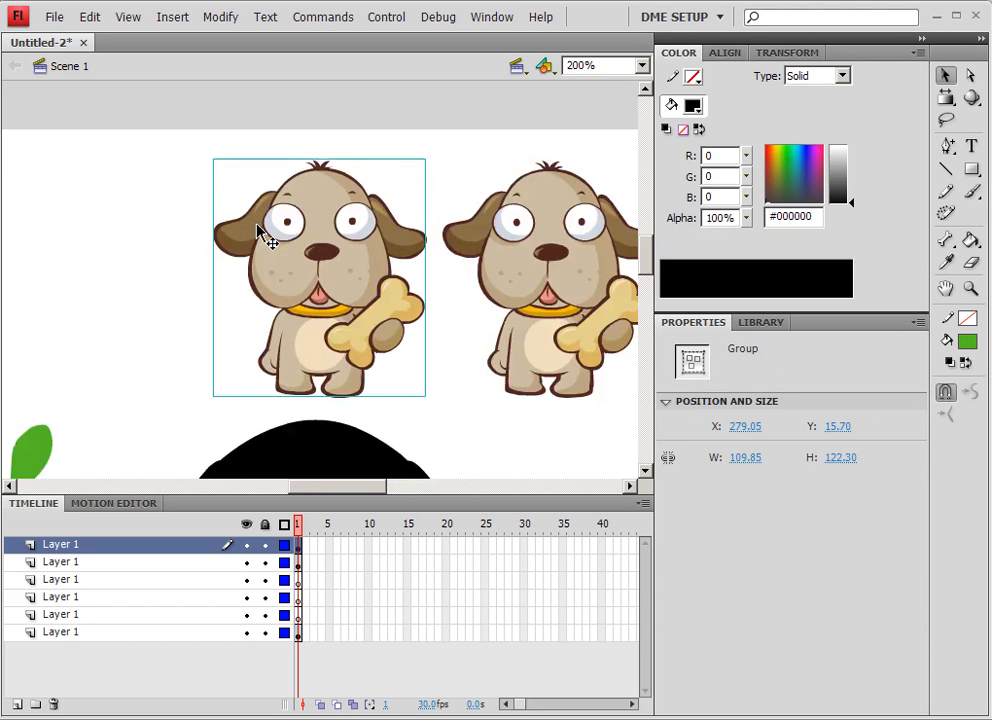
{"action": "key", "text": "space"}
{"action": "left_click_drag", "start_coordinate": [316, 300], "coordinate": [175, 267]}
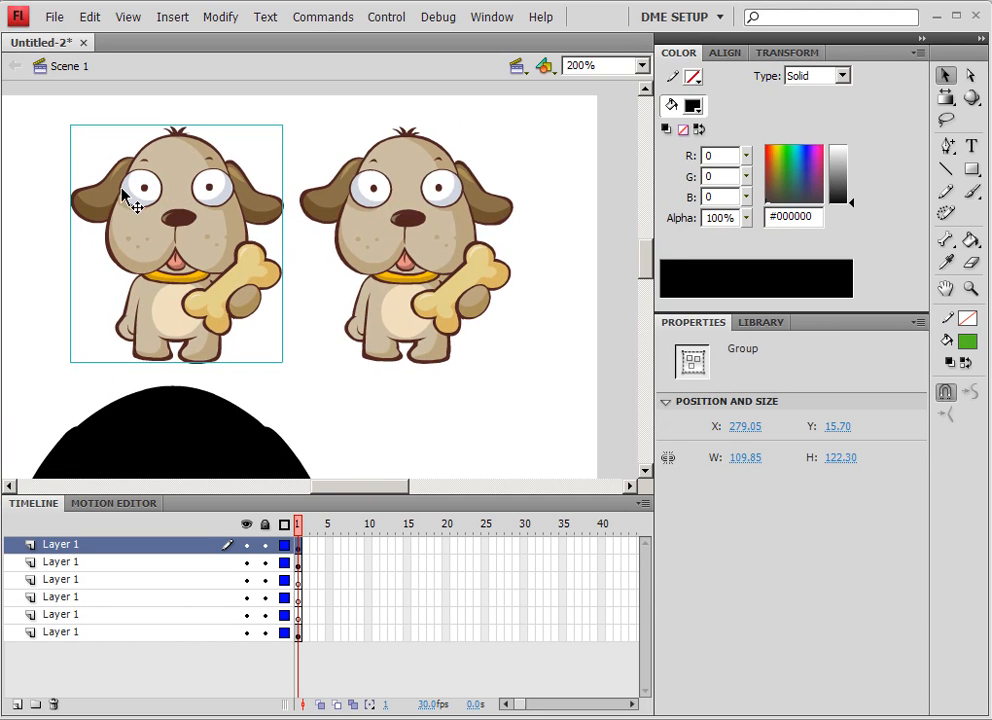
{"action": "left_click", "coordinate": [490, 428]}
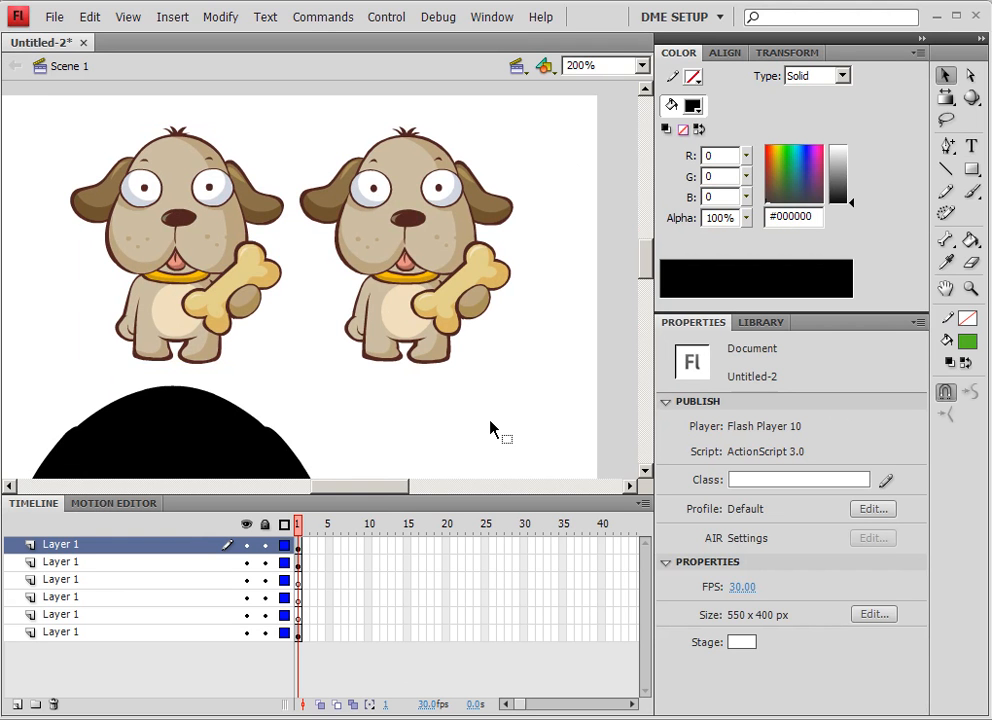
- Break the simplified dog on the left apart into raw editable shapes
{"action": "left_click", "coordinate": [213, 263]}
{"action": "left_click_drag", "start_coordinate": [257, 275], "coordinate": [361, 244]}
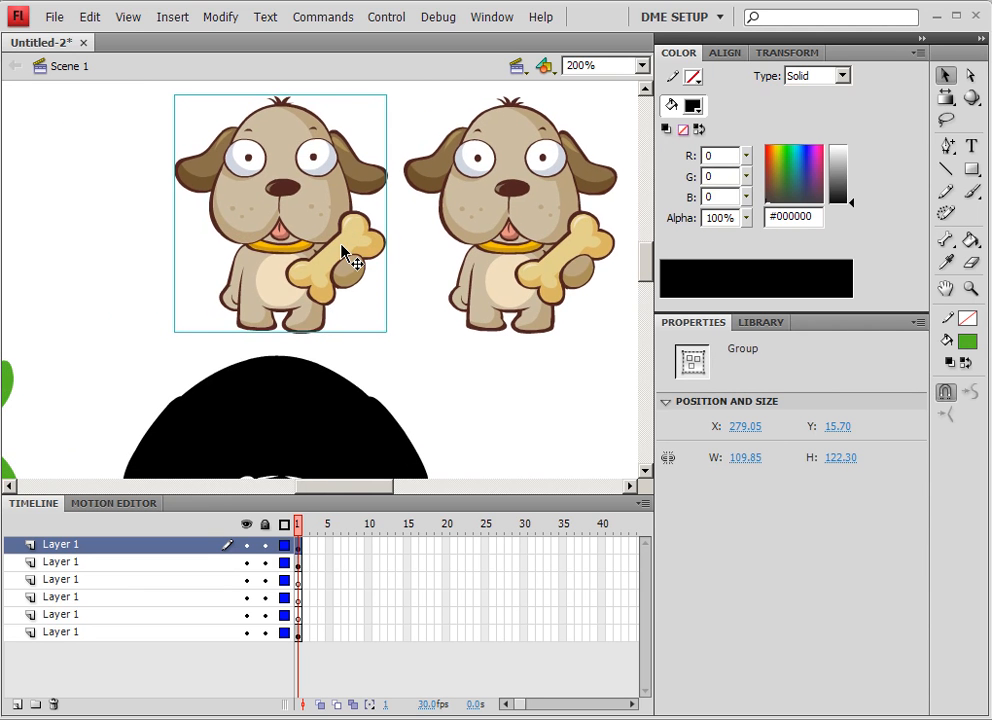
{"action": "key", "text": "ctrl+b"}
{"action": "key", "text": "ctrl+b"}
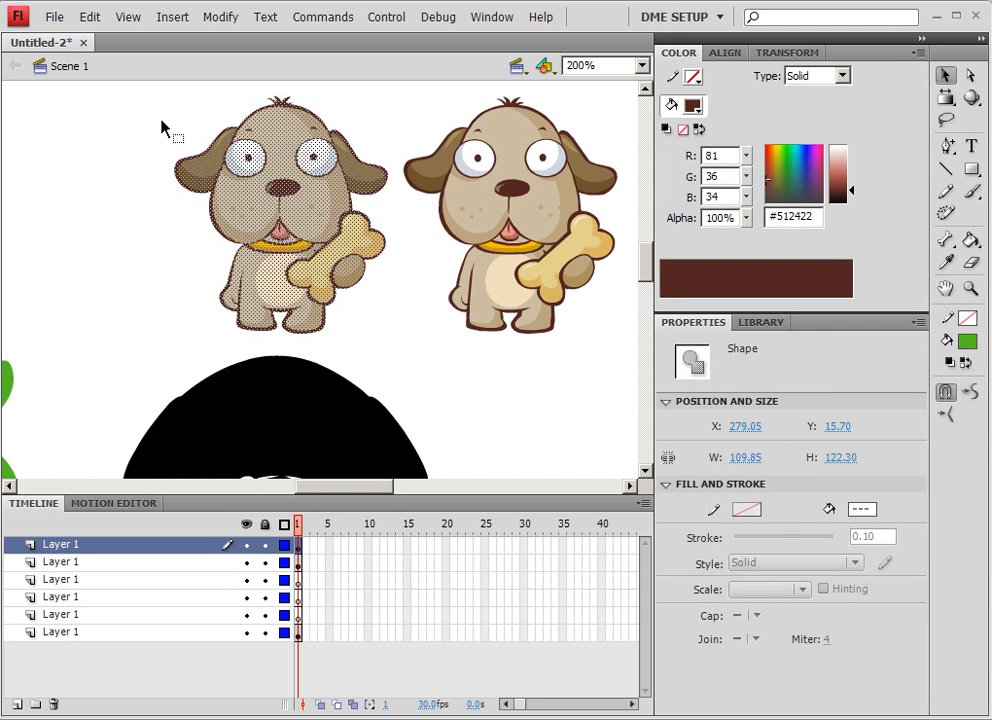
- Optimize the curves of the broken-apart dog with an optimization strength of 13, then clear the selection
{"action": "left_click_drag", "start_coordinate": [145, 100], "coordinate": [404, 345]}
{"action": "left_click", "coordinate": [176, 19]}
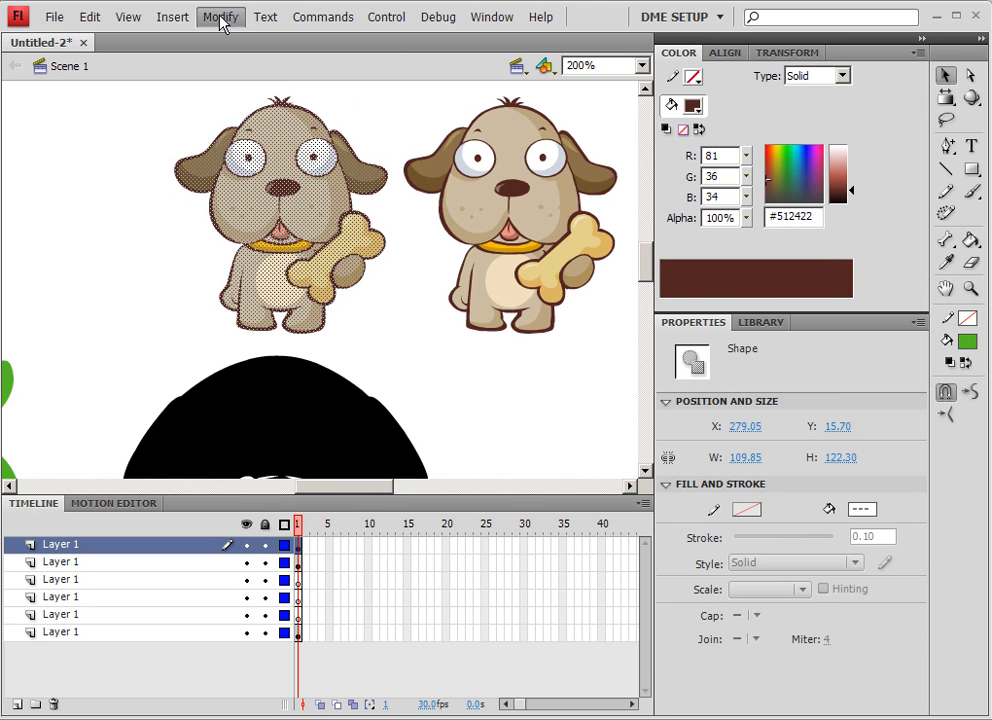
{"action": "left_click", "coordinate": [222, 20]}
{"action": "mouse_move", "coordinate": [248, 140]}
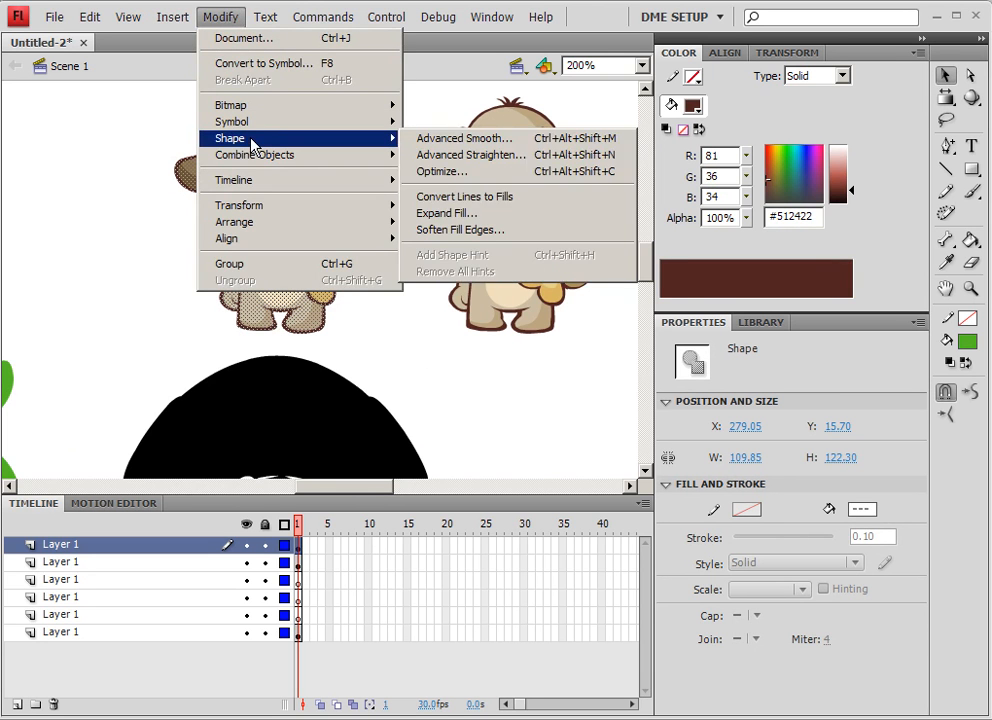
{"action": "left_click", "coordinate": [452, 171]}
{"action": "left_click", "coordinate": [561, 340]}
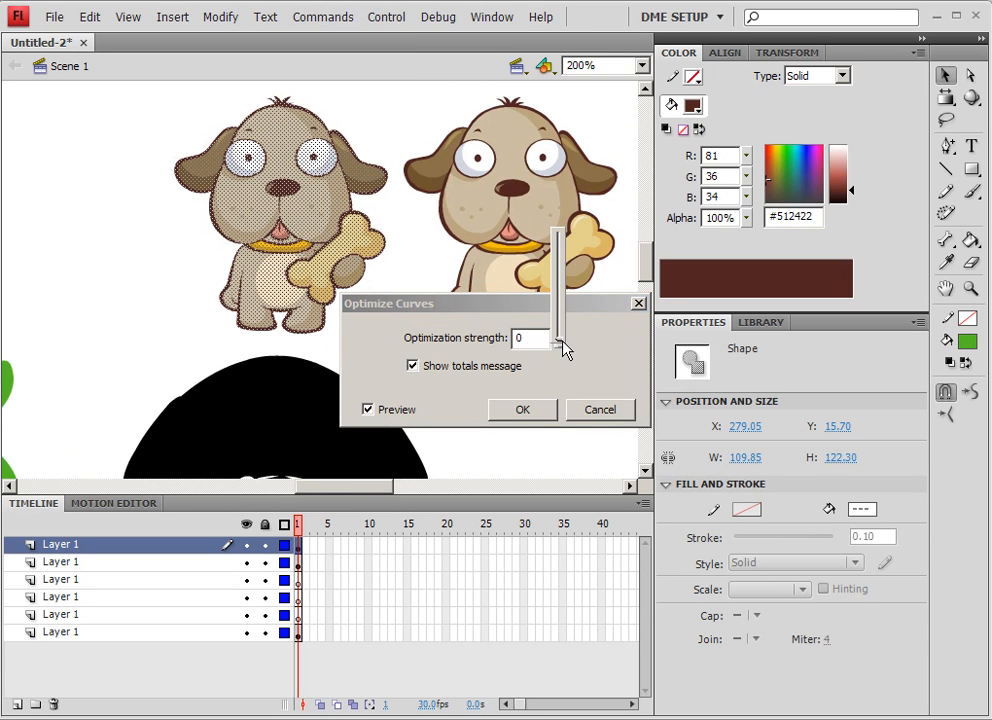
{"action": "left_click_drag", "start_coordinate": [561, 345], "coordinate": [560, 332]}
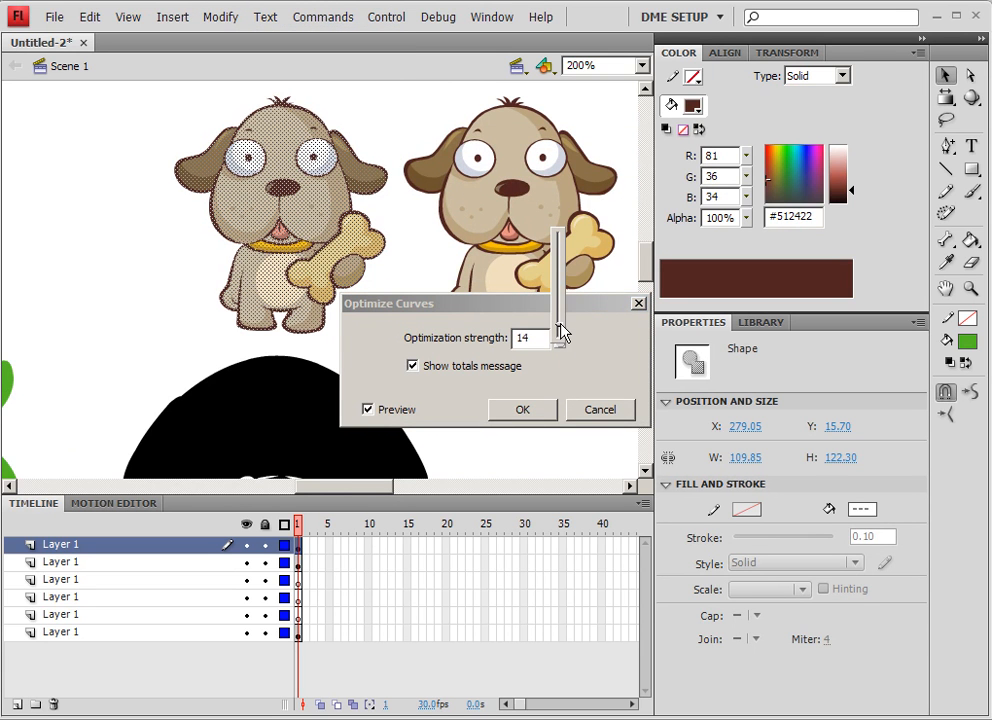
{"action": "left_click", "coordinate": [534, 410]}
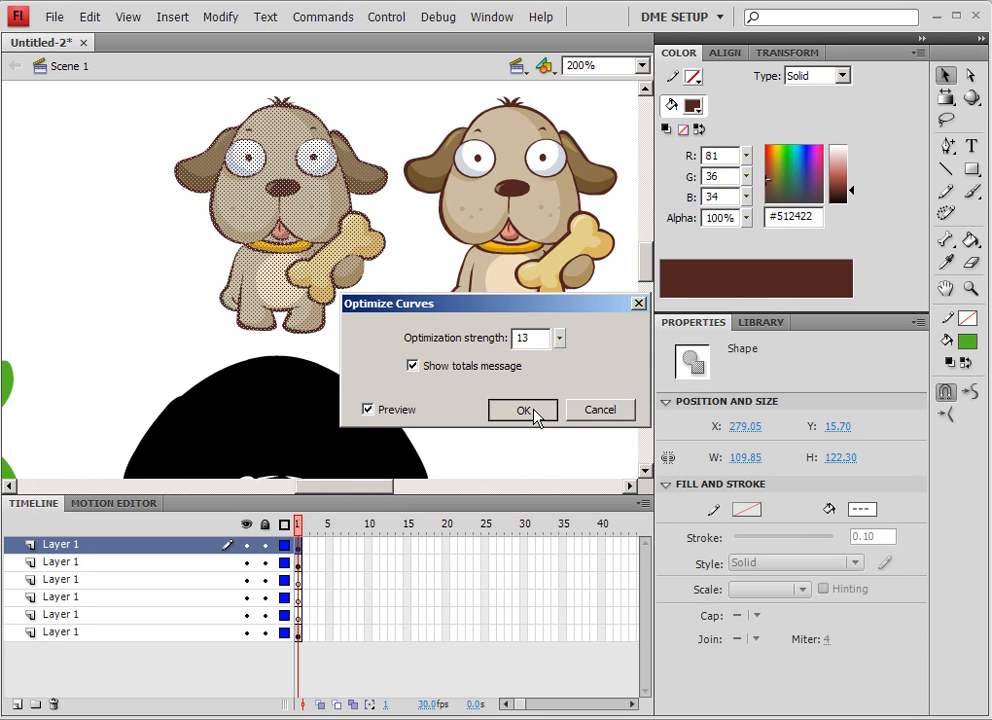
{"action": "left_click", "coordinate": [531, 410]}
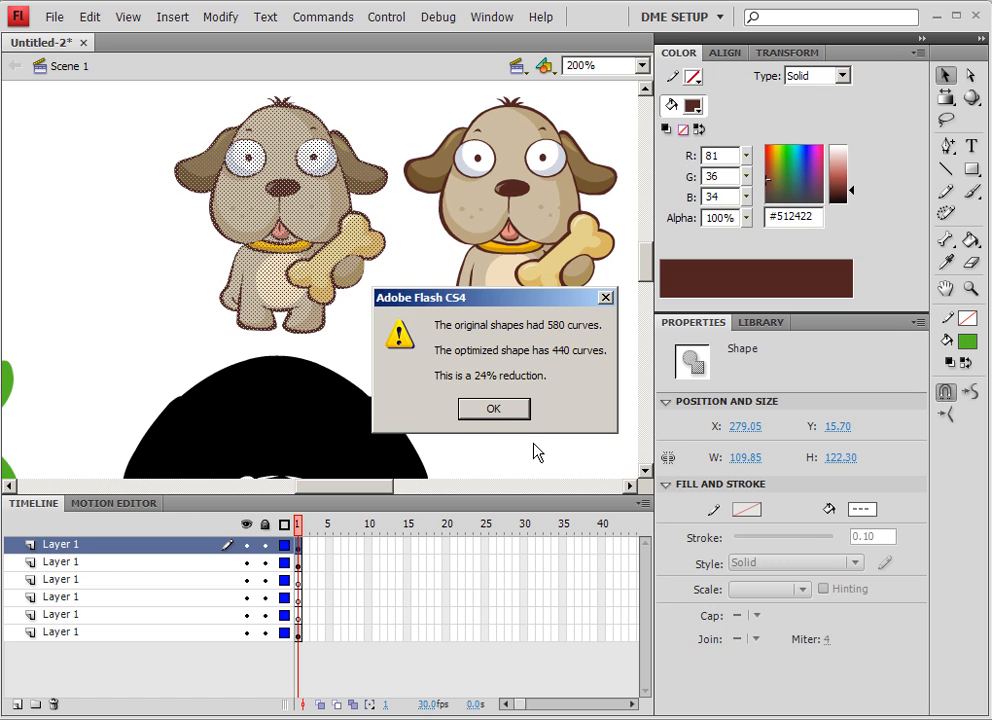
{"action": "left_click", "coordinate": [494, 409]}
{"action": "left_click", "coordinate": [430, 380]}
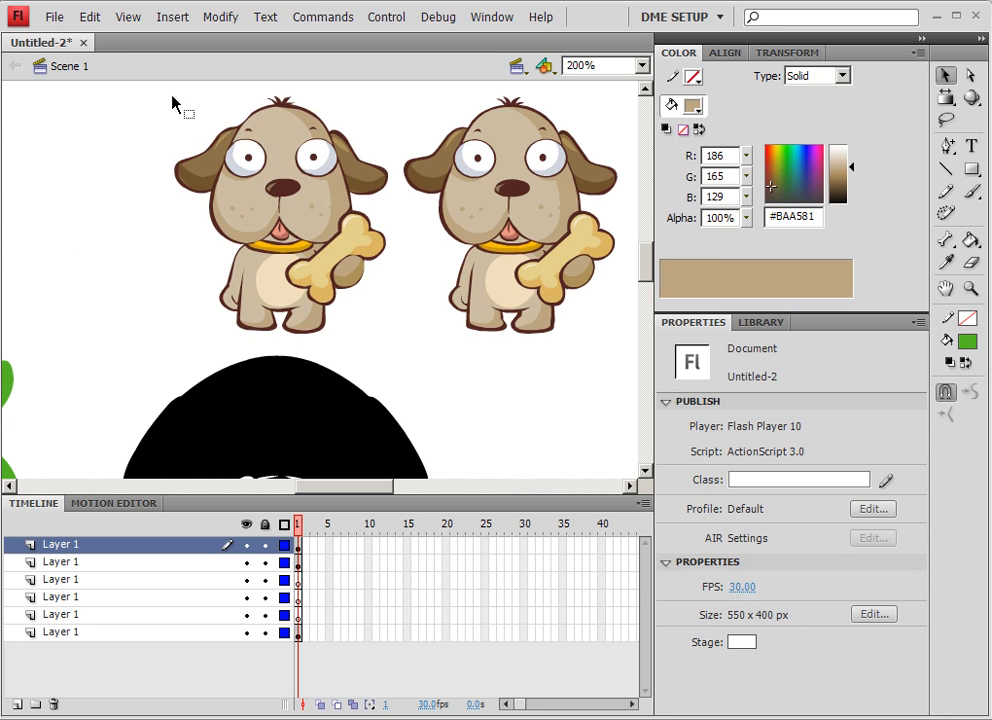
- Select the whole optimized dog and move it slightly left, to about X 252, Y 14
{"action": "left_click_drag", "start_coordinate": [144, 87], "coordinate": [399, 346]}
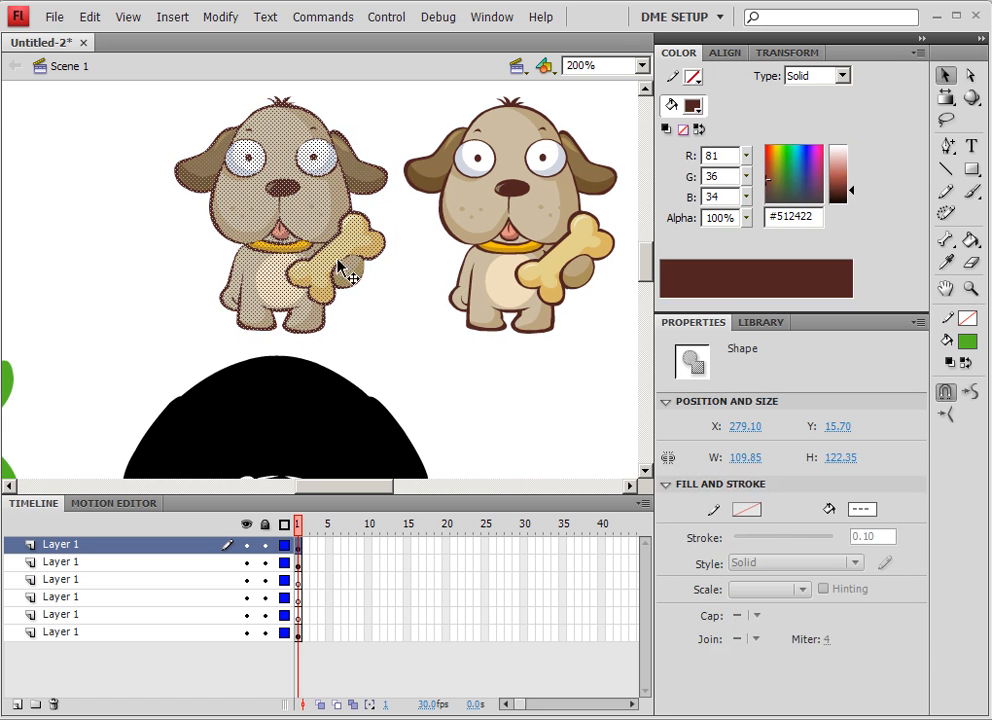
{"action": "left_click_drag", "start_coordinate": [323, 221], "coordinate": [272, 216]}
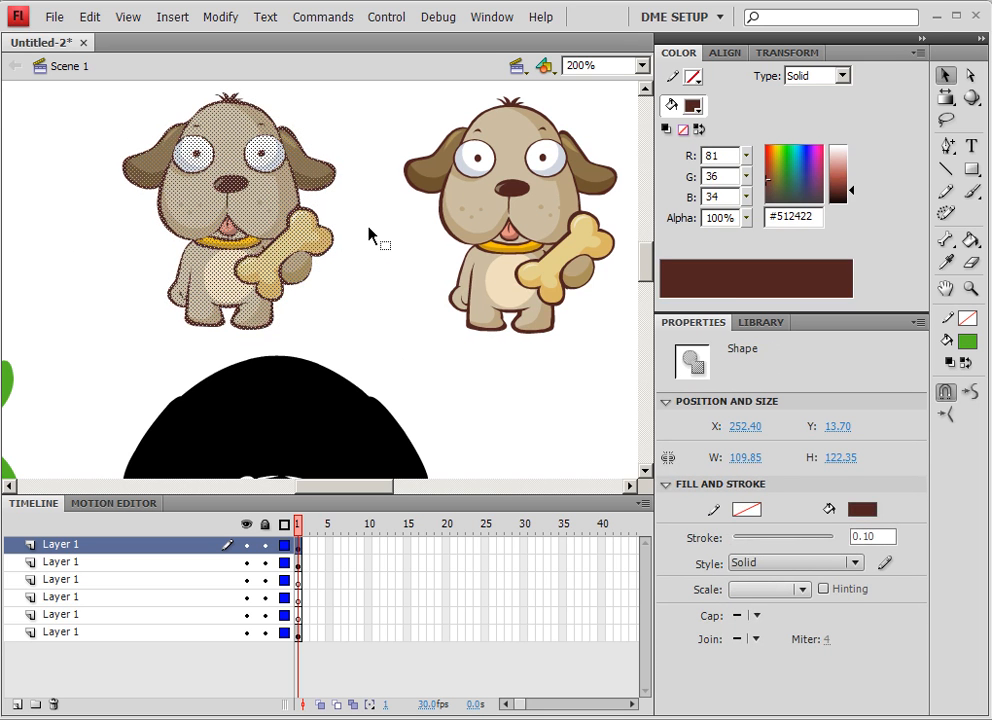
{"action": "key", "text": "ctrl+1"}
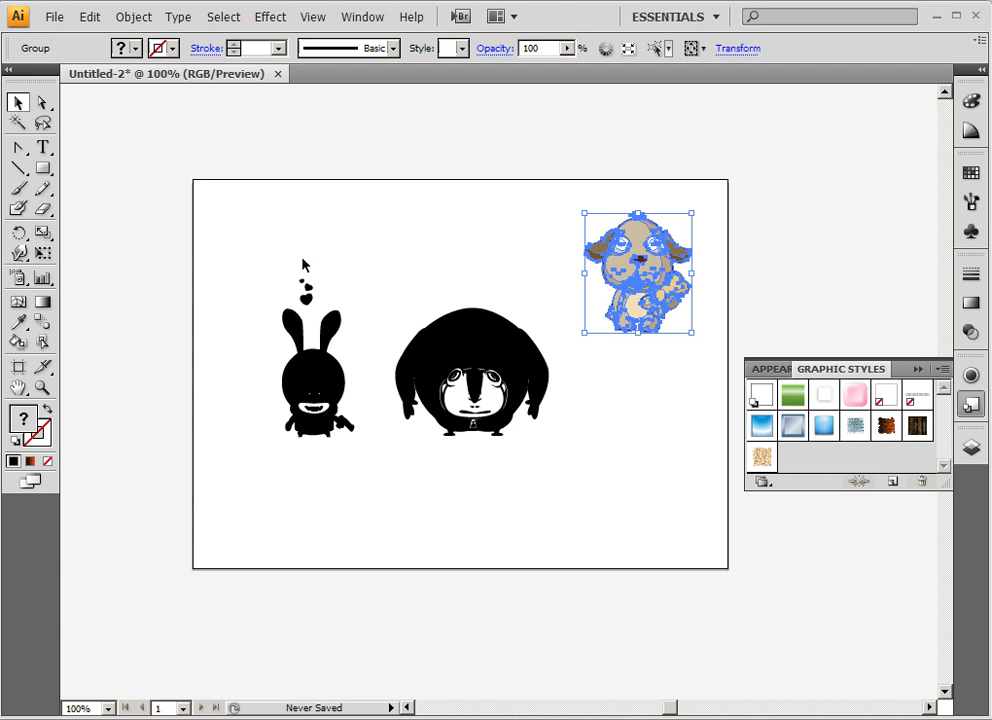
- Switch to Illustrator, move the rabbit and the round creature up over the artboard's top edge, and activate the Paintbrush tool
{"action": "left_click_drag", "start_coordinate": [266, 239], "coordinate": [505, 455]}
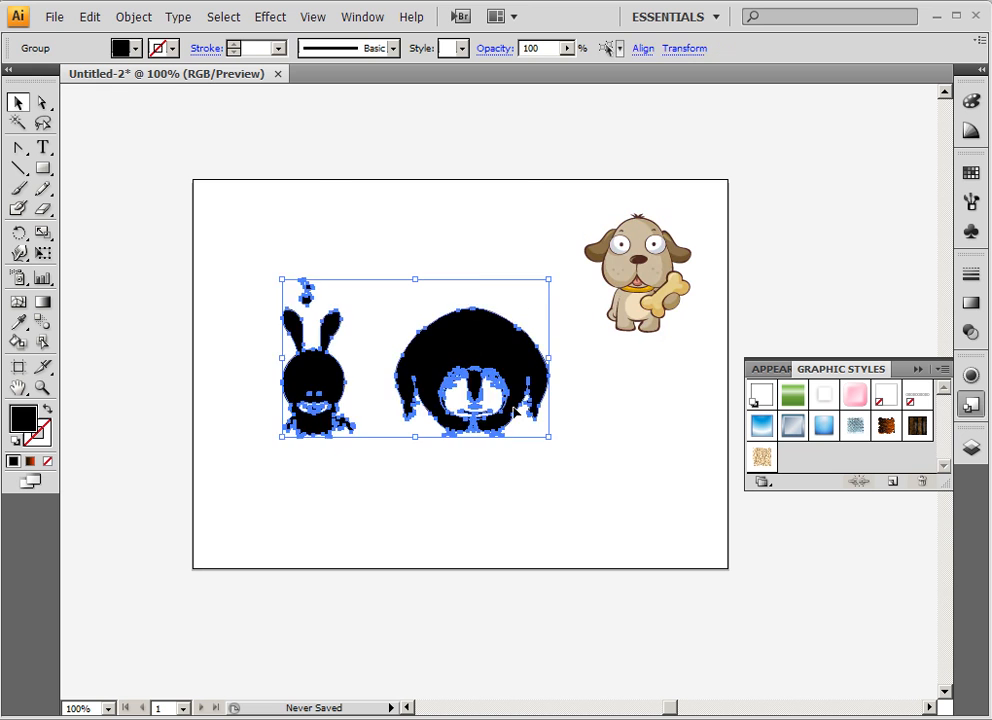
{"action": "left_click_drag", "start_coordinate": [509, 408], "coordinate": [494, 233]}
{"action": "left_click", "coordinate": [493, 391]}
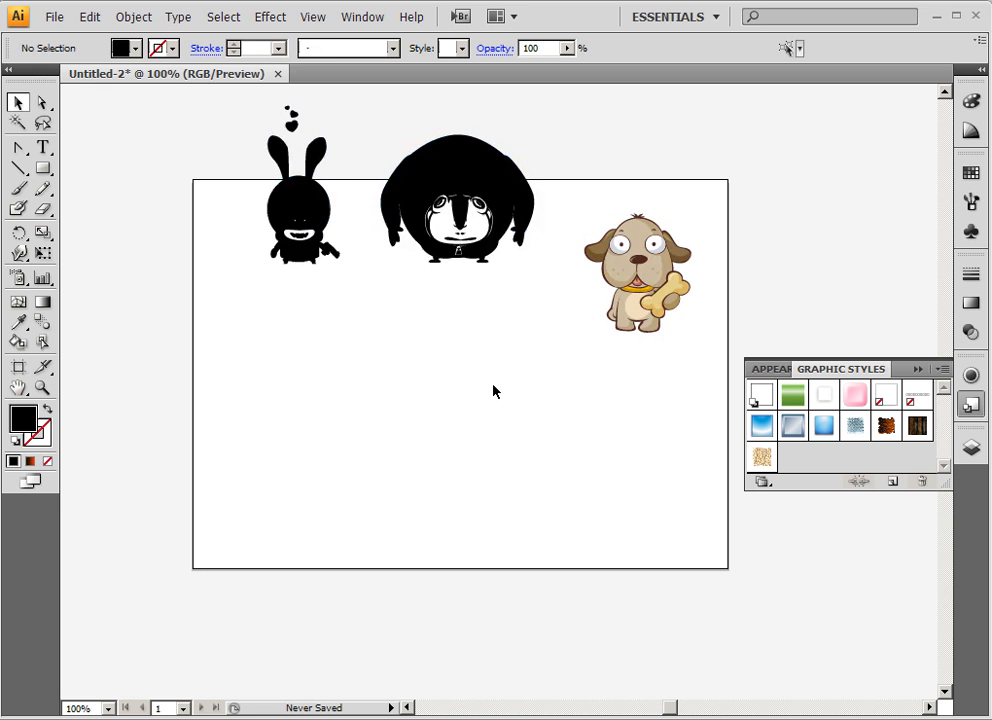
{"action": "left_click", "coordinate": [19, 190]}
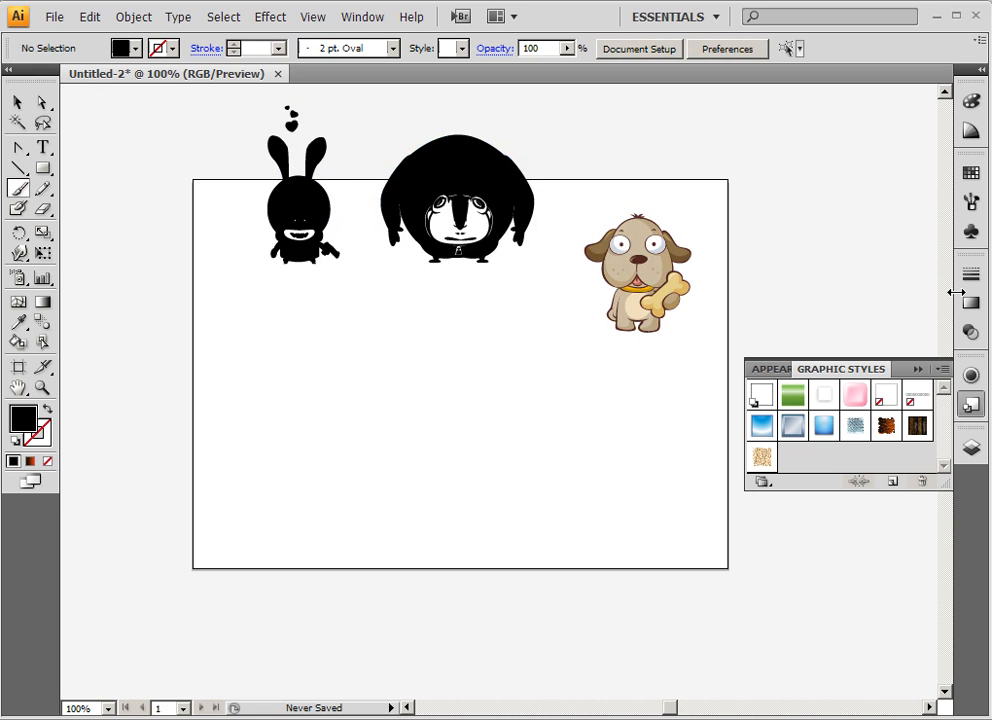
- Paint two diagonal strokes on the artboard's lower left, one with the charcoal-like art brush and one with the dotted atom brush
{"action": "left_click", "coordinate": [972, 203]}
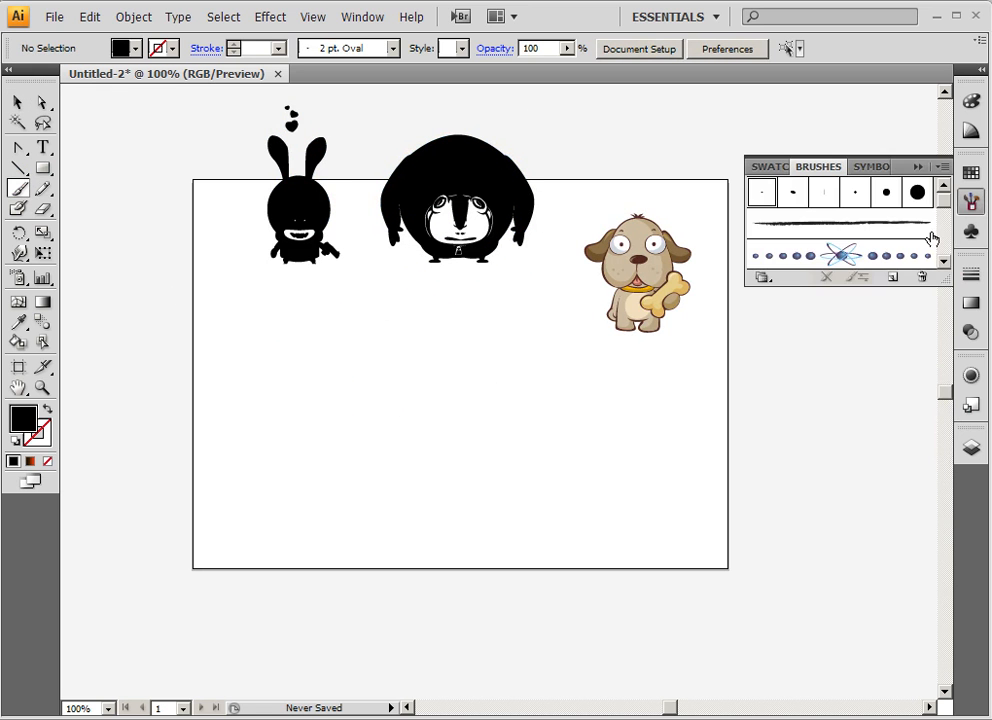
{"action": "left_click", "coordinate": [843, 228]}
{"action": "left_click_drag", "start_coordinate": [412, 306], "coordinate": [211, 517]}
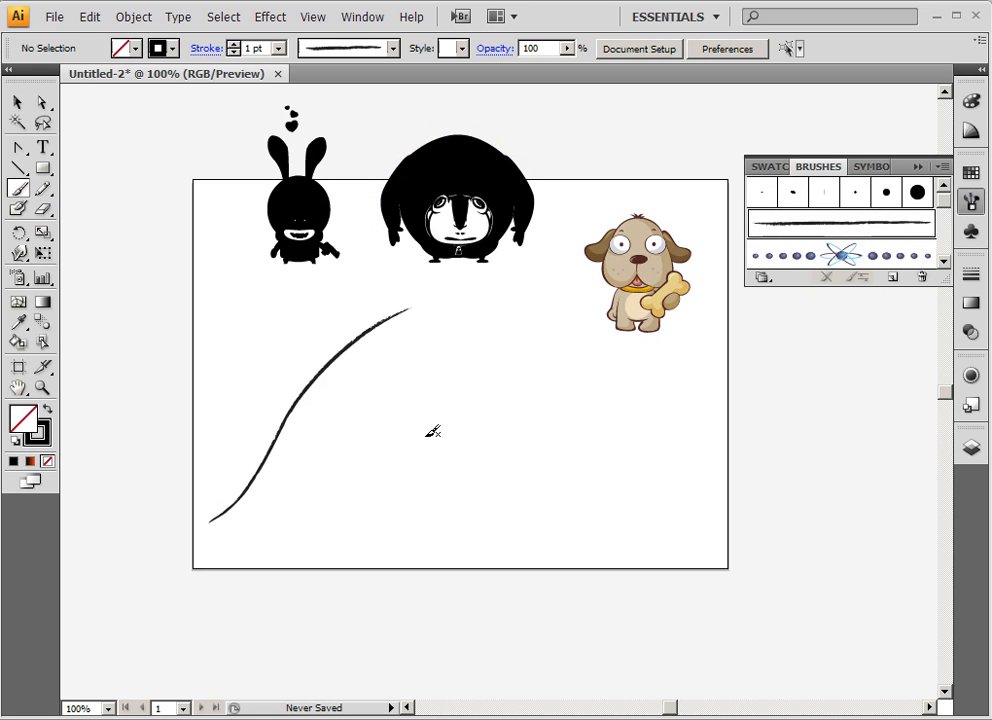
{"action": "left_click", "coordinate": [826, 254]}
{"action": "mouse_move", "coordinate": [443, 343]}
{"action": "left_mouse_down"}
{"action": "mouse_move", "coordinate": [407, 365]}
{"action": "mouse_move", "coordinate": [297, 514]}
{"action": "left_mouse_up"}
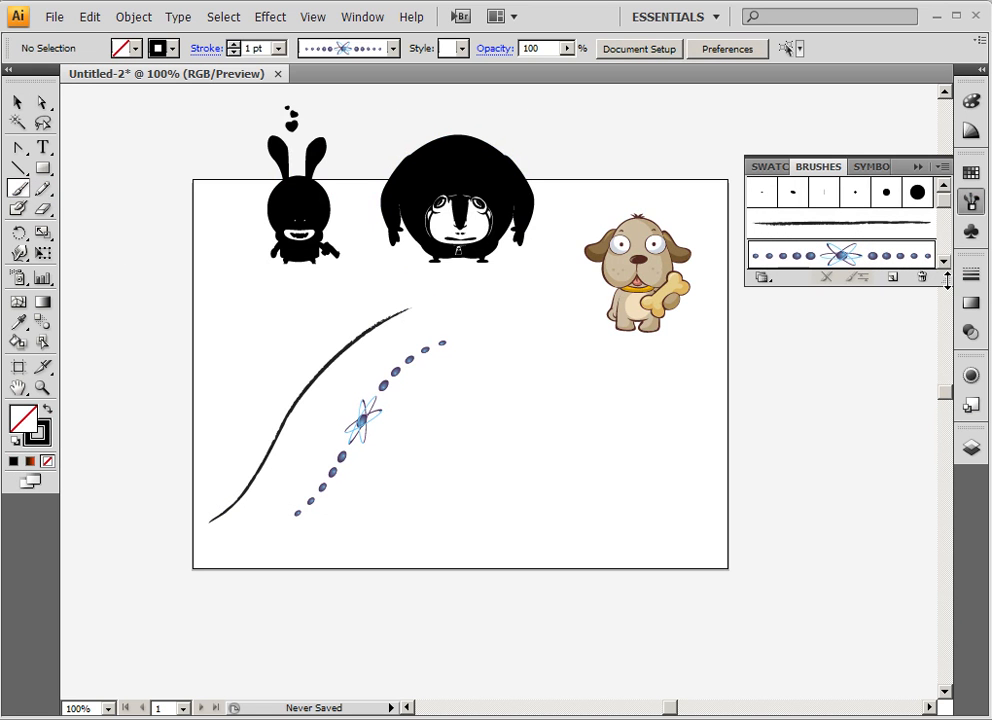
- Load the Artistic_Paintbrush brush library and paint a short stroke with its second thick, rough brush beside the atom stroke
{"action": "left_click_drag", "start_coordinate": [947, 280], "coordinate": [947, 556]}
{"action": "left_click", "coordinate": [942, 167]}
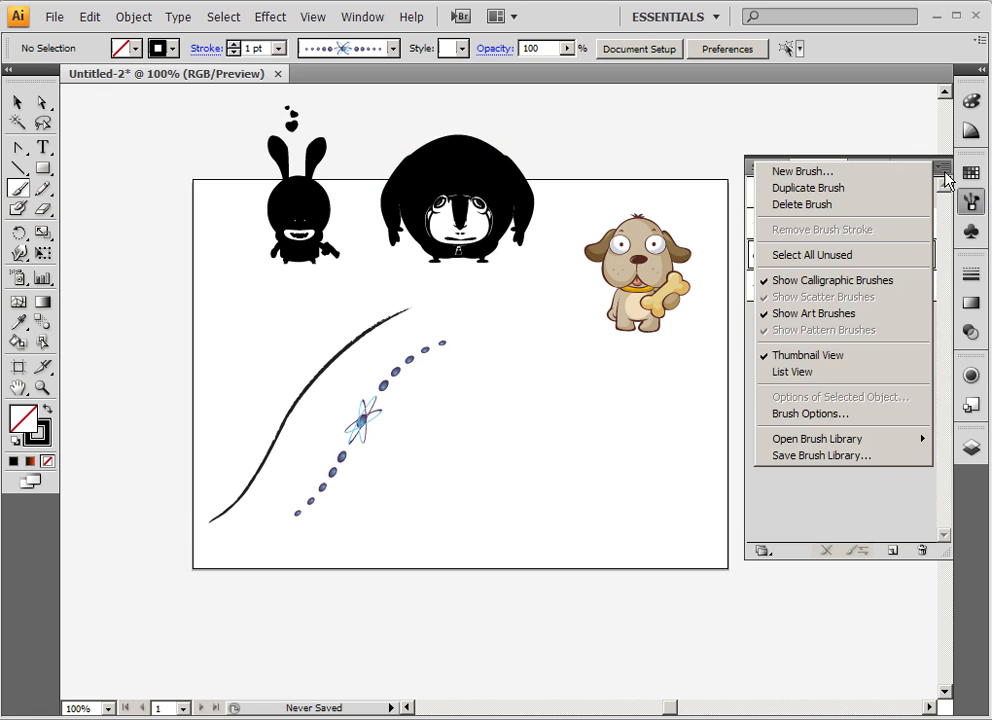
{"action": "mouse_move", "coordinate": [868, 441]}
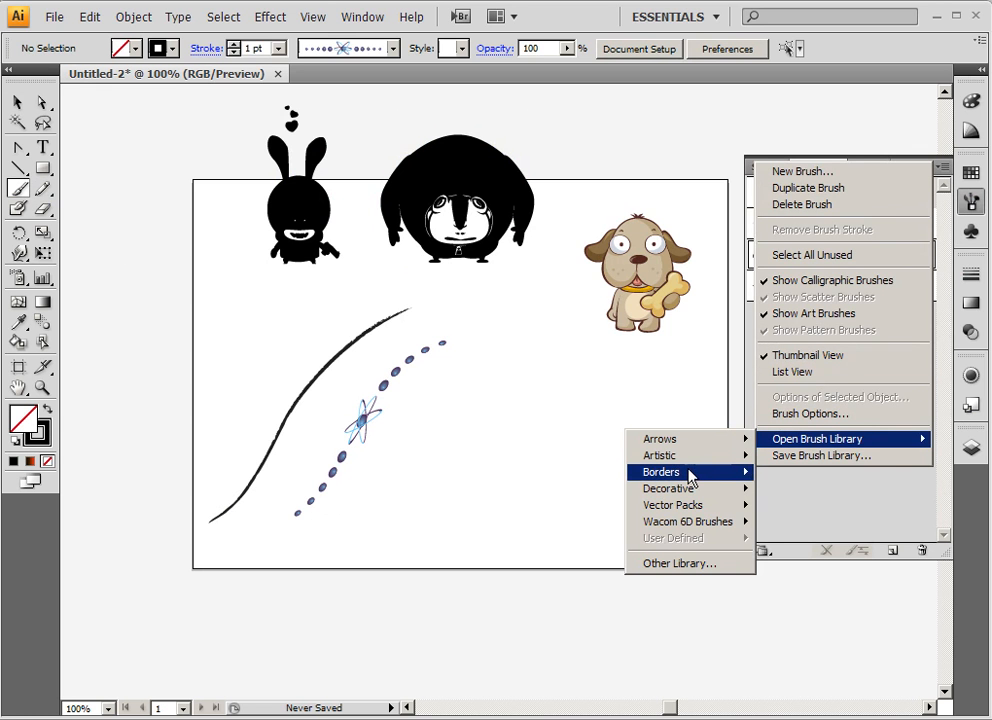
{"action": "mouse_move", "coordinate": [690, 477]}
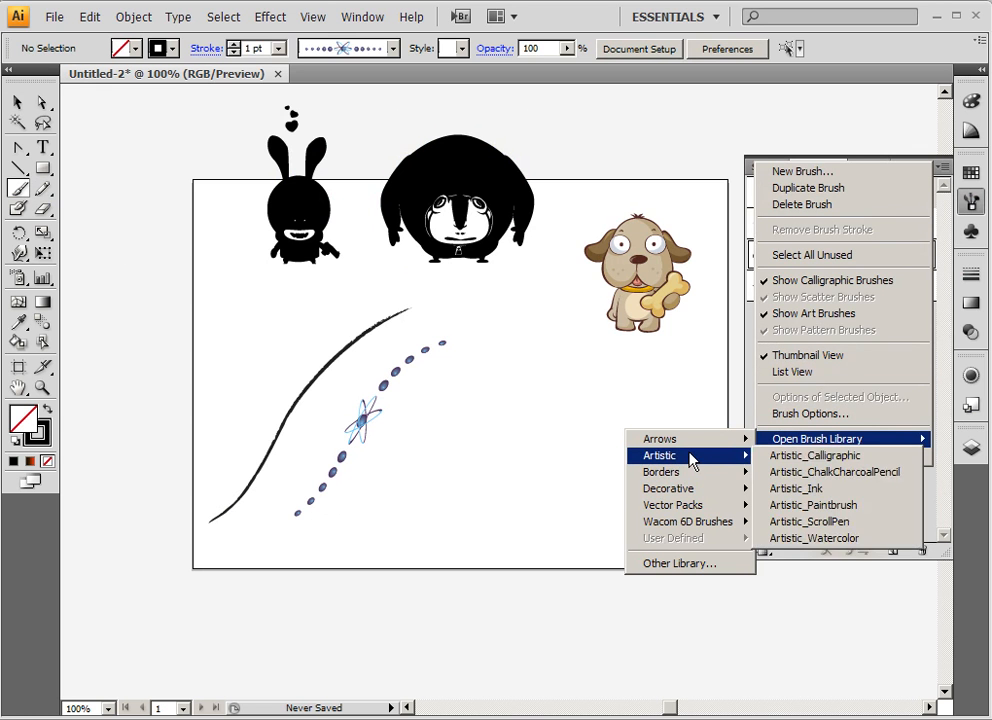
{"action": "left_click", "coordinate": [828, 513]}
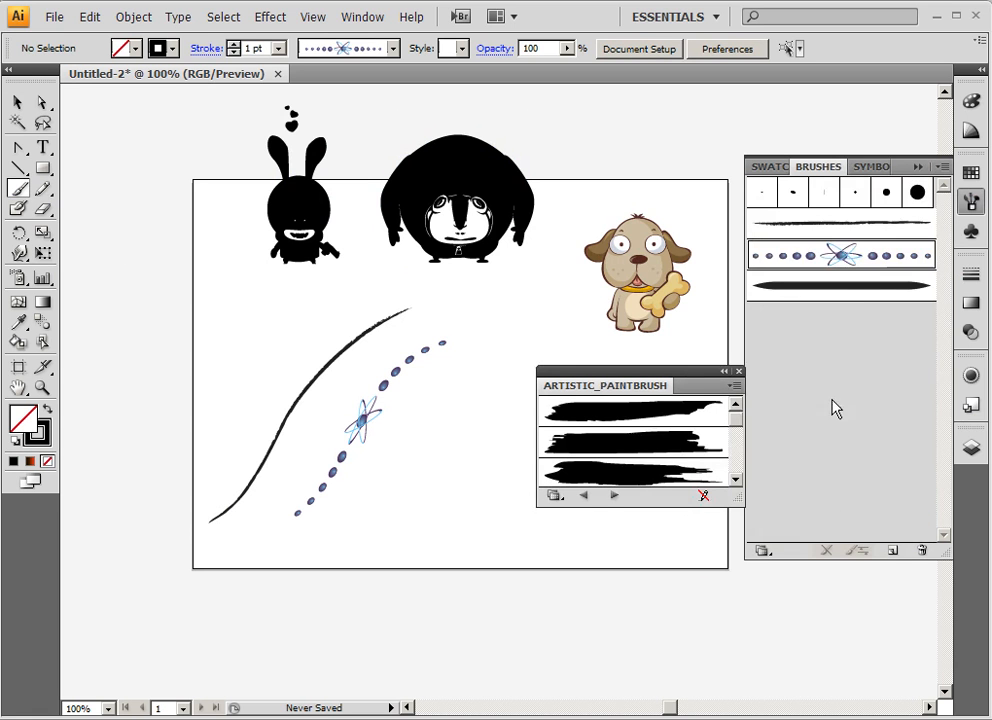
{"action": "left_click", "coordinate": [669, 458]}
{"action": "left_click_drag", "start_coordinate": [486, 377], "coordinate": [407, 521]}
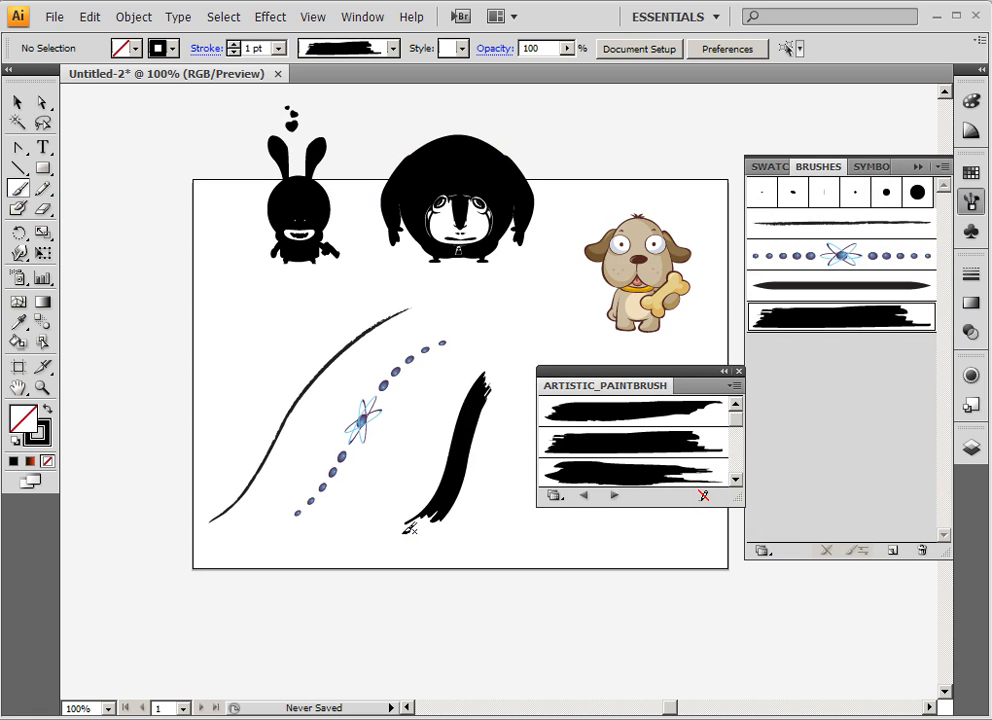
- Close the Artistic_Paintbrush library and move the thick black stroke slightly up and left, closer to the atom stroke
{"action": "left_click", "coordinate": [739, 371]}
{"action": "left_click", "coordinate": [17, 102]}
{"action": "left_click", "coordinate": [467, 442]}
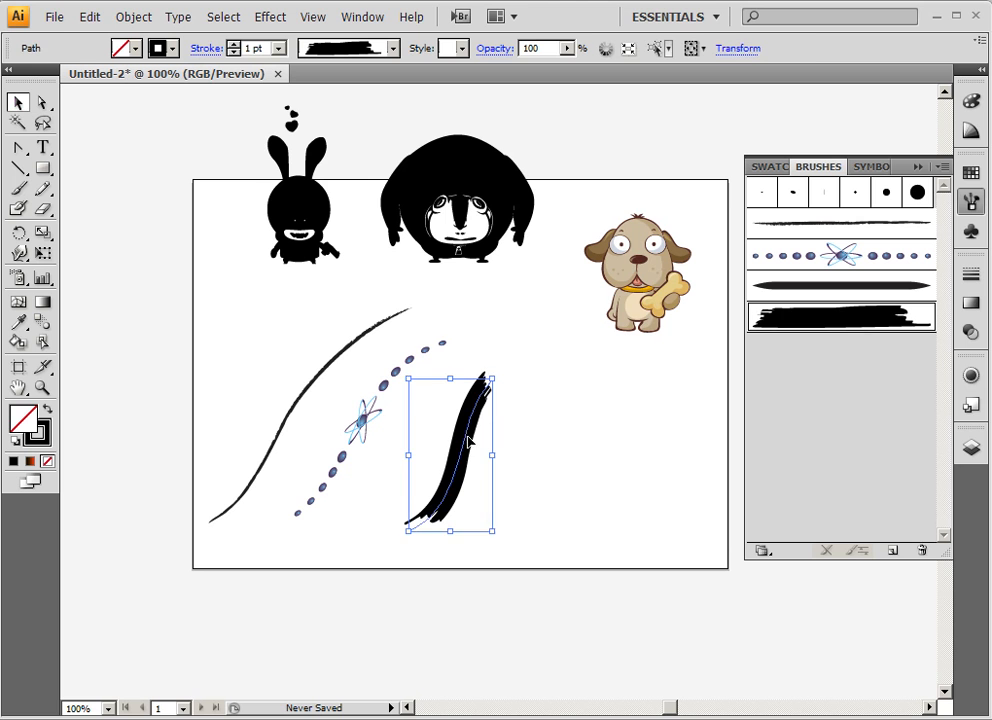
{"action": "left_click_drag", "start_coordinate": [467, 442], "coordinate": [446, 413]}
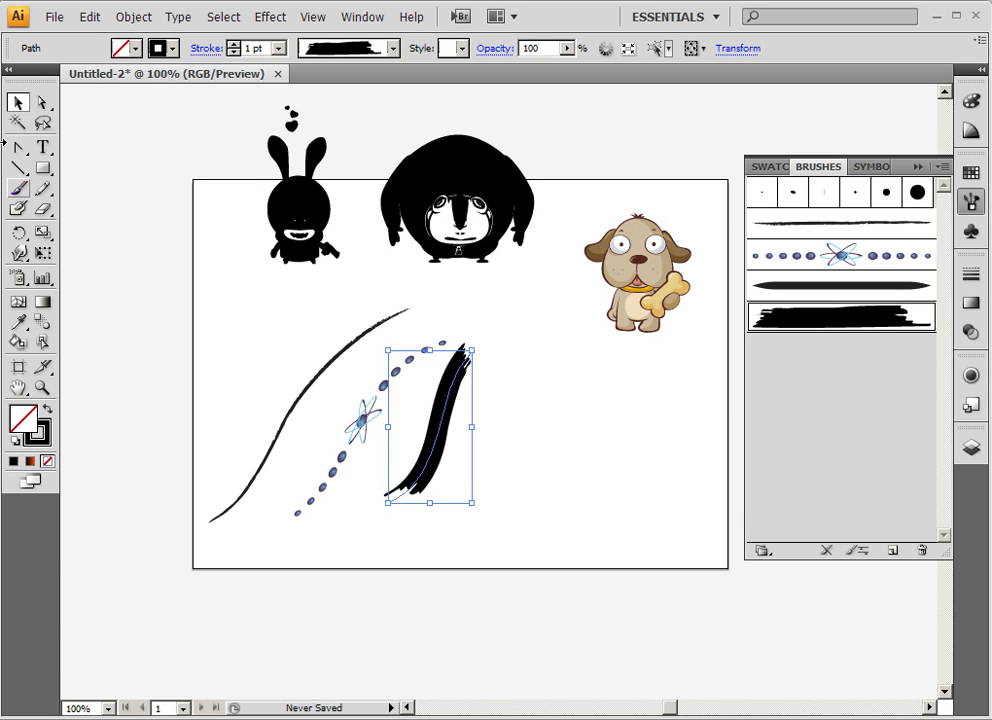
- Draw a small square to the right of the thick black stroke and fill it with red
{"action": "left_click", "coordinate": [42, 168]}
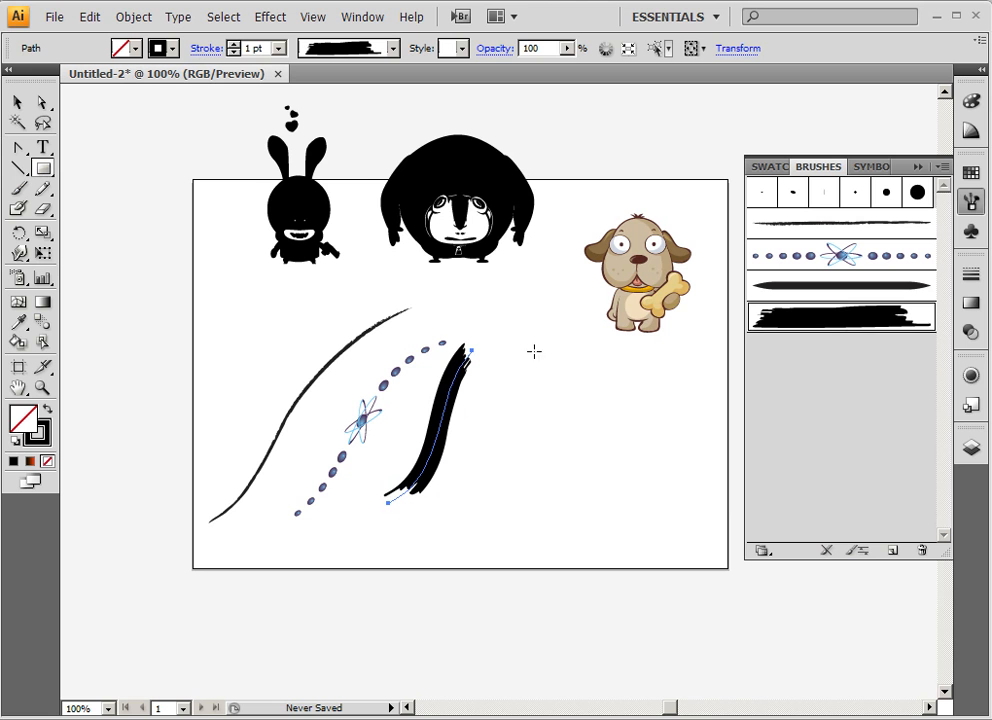
{"action": "left_click_drag", "start_coordinate": [531, 330], "coordinate": [569, 367]}
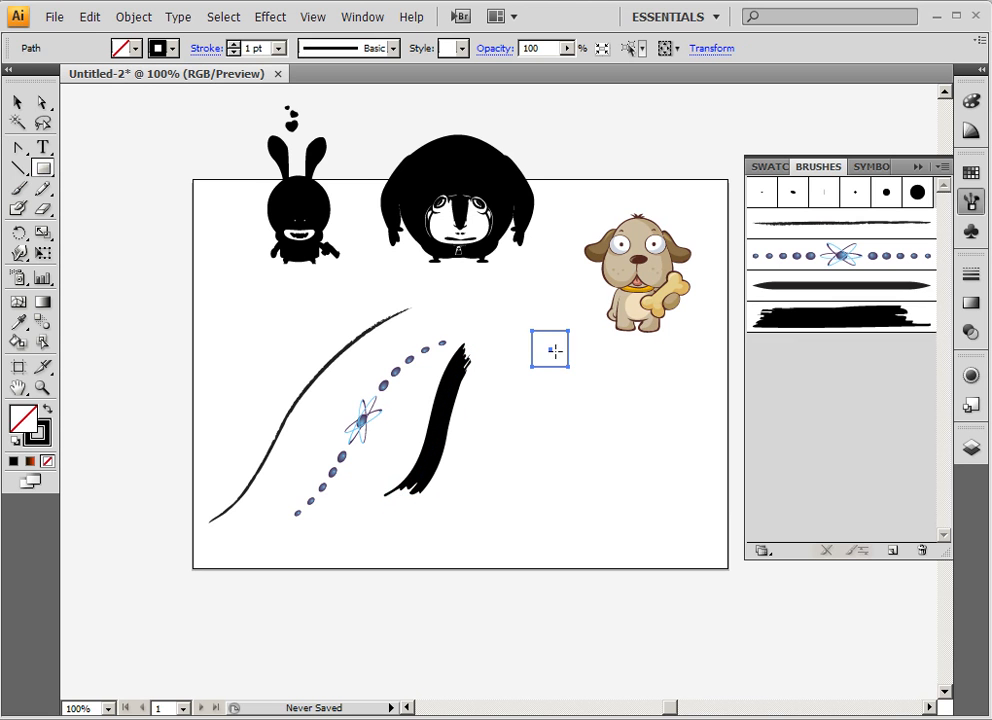
{"action": "left_click", "coordinate": [770, 166]}
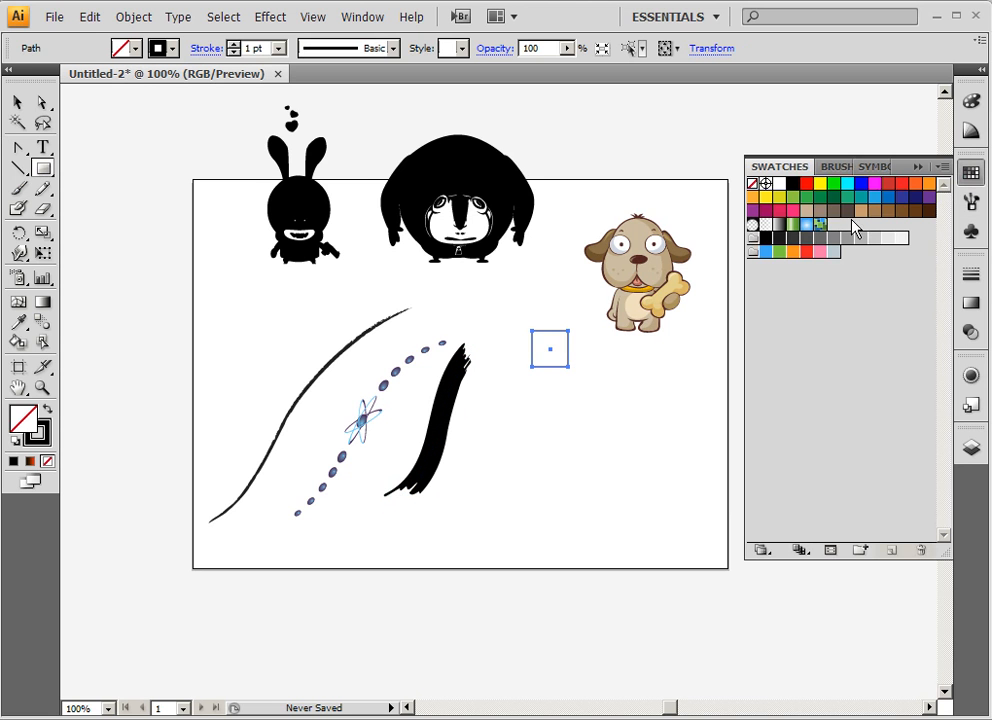
{"action": "left_click", "coordinate": [902, 184]}
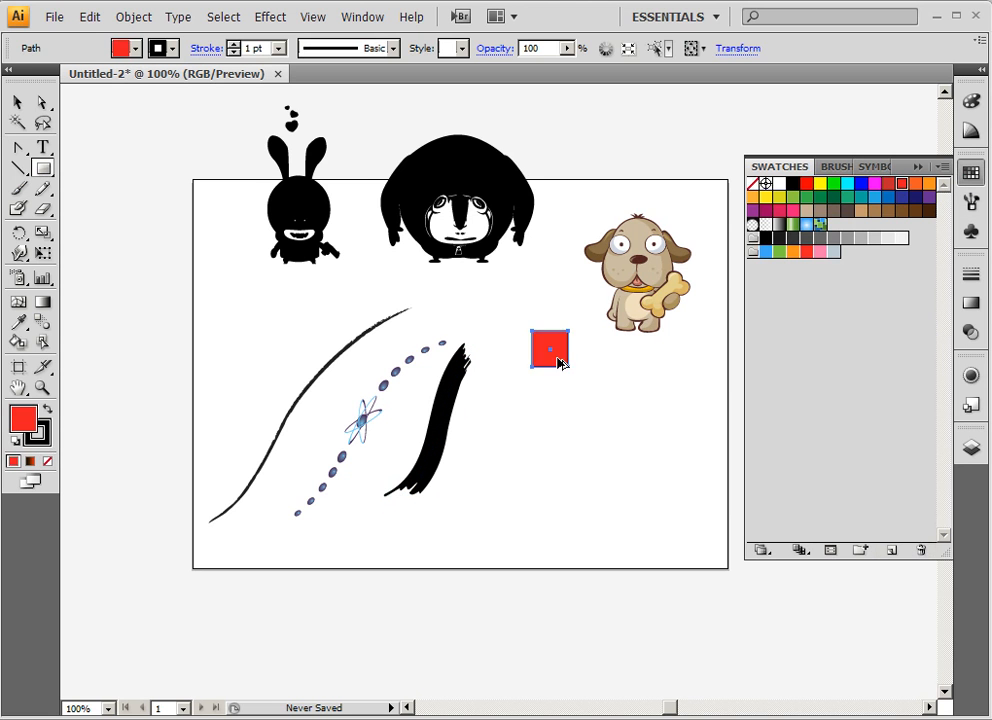
- Stack four copies of the red square beneath it, fill them orange, blue, green and pink, and select all five squares
{"action": "left_click_drag", "start_coordinate": [558, 364], "coordinate": [559, 398]}
{"action": "left_click", "coordinate": [915, 184]}
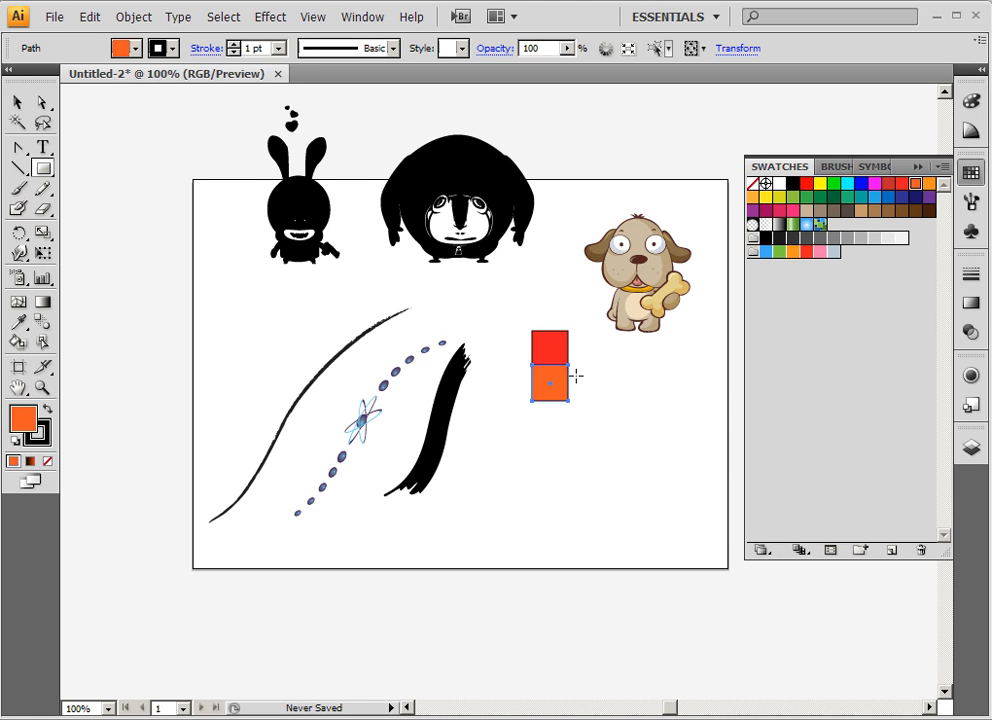
{"action": "left_click", "coordinate": [929, 184]}
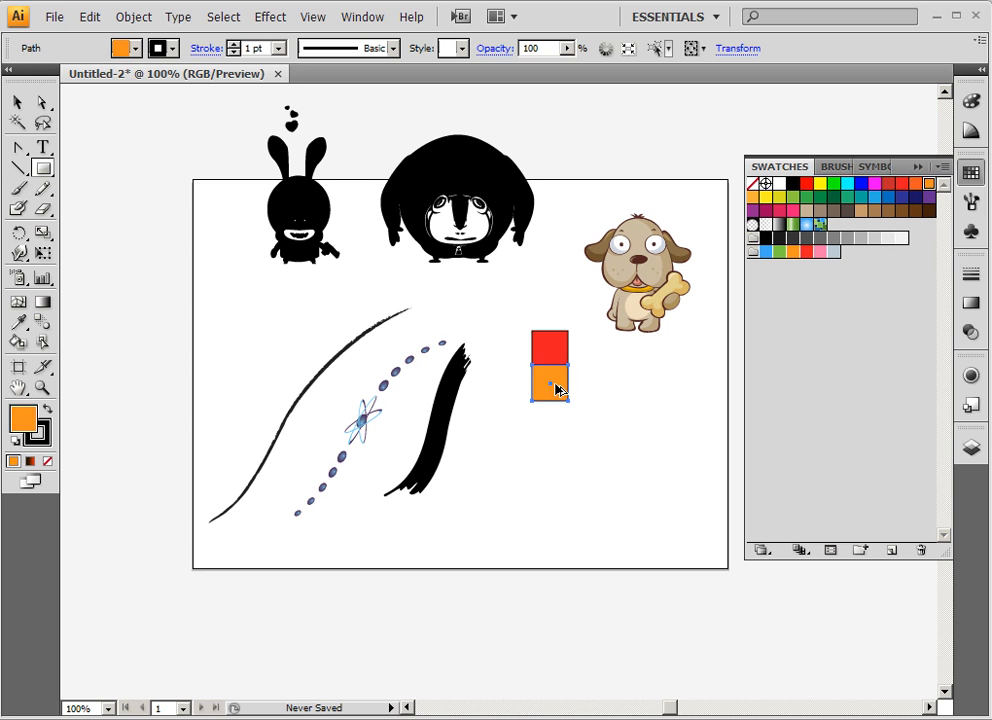
{"action": "left_click_drag", "start_coordinate": [559, 390], "coordinate": [558, 459]}
{"action": "left_click", "coordinate": [861, 190]}
{"action": "left_click", "coordinate": [820, 196]}
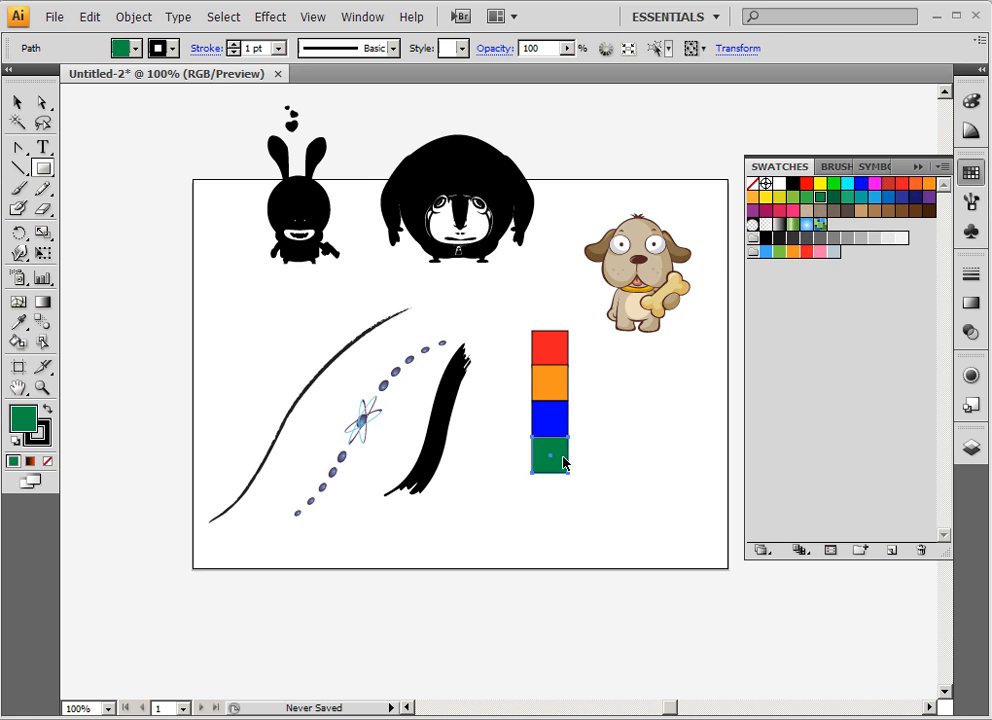
{"action": "left_click", "coordinate": [567, 476]}
{"action": "left_click_drag", "start_coordinate": [558, 469], "coordinate": [507, 332]}
{"action": "left_click", "coordinate": [793, 210]}
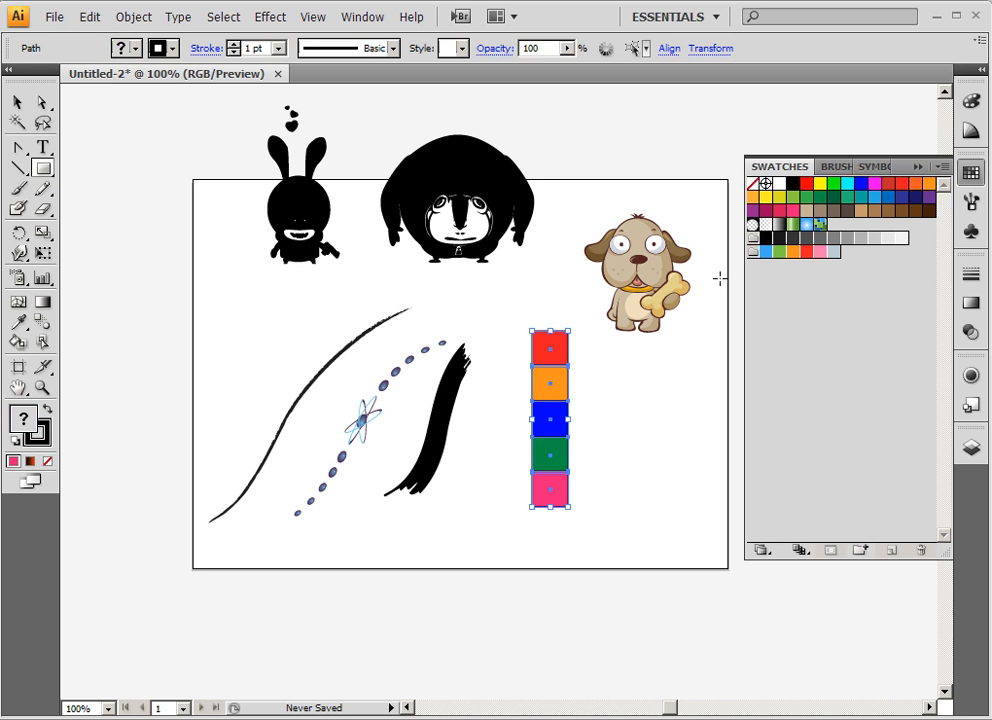
- Create a new art brush from the five coloured squares with 100% width and Proportional off
{"action": "left_click", "coordinate": [838, 166]}
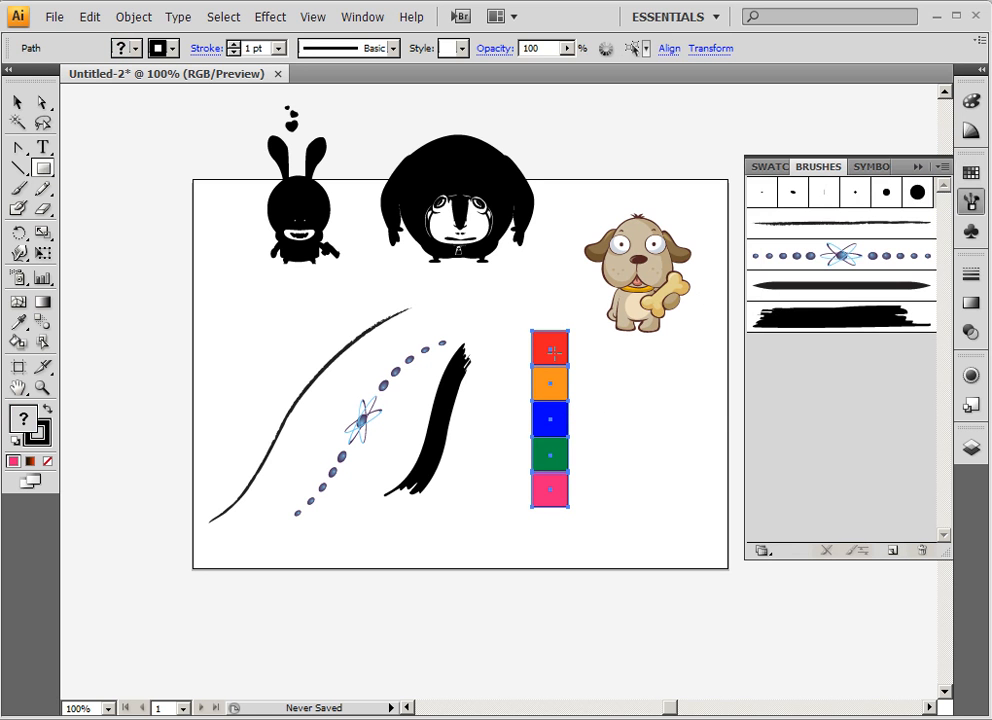
{"action": "left_click_drag", "start_coordinate": [541, 350], "coordinate": [799, 377]}
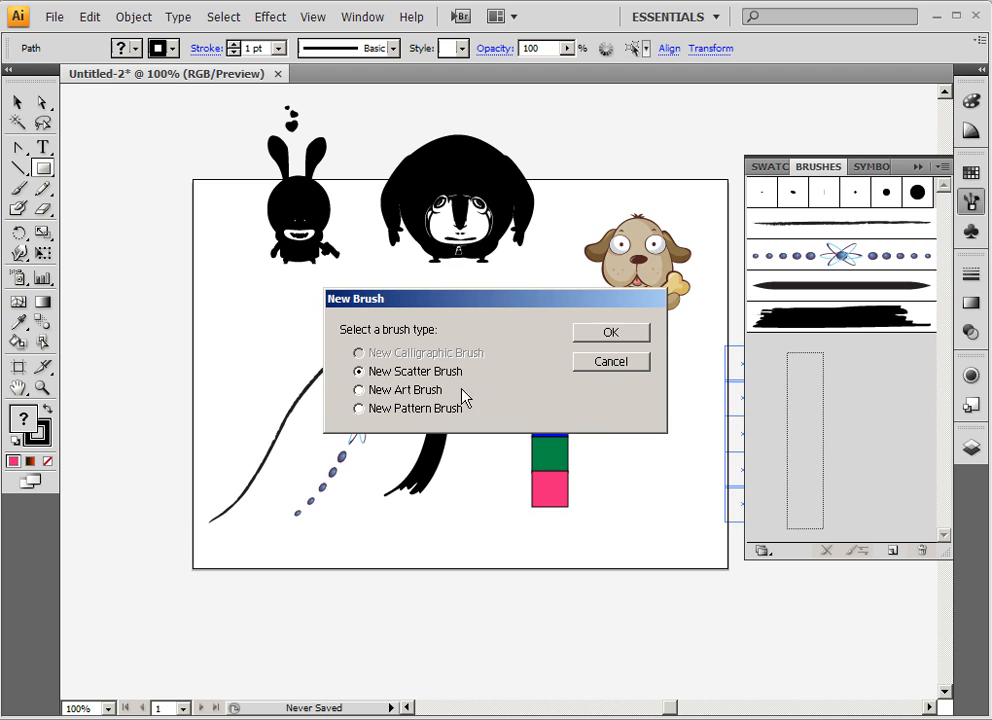
{"action": "left_click", "coordinate": [430, 389]}
{"action": "left_click", "coordinate": [605, 335]}
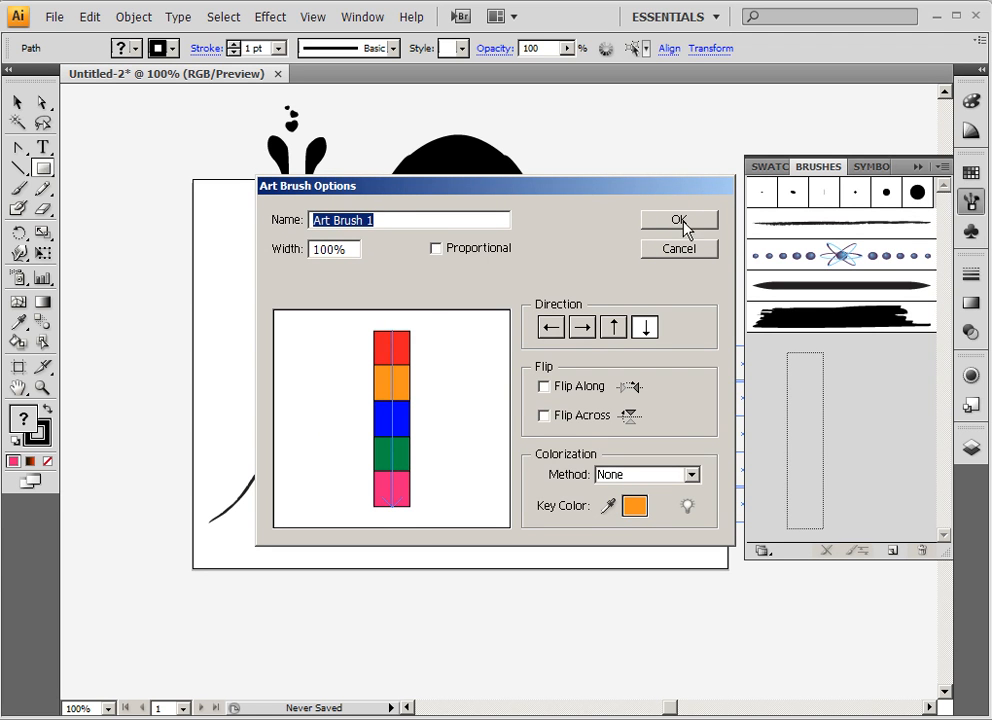
{"action": "left_click", "coordinate": [437, 249]}
{"action": "left_click", "coordinate": [438, 248]}
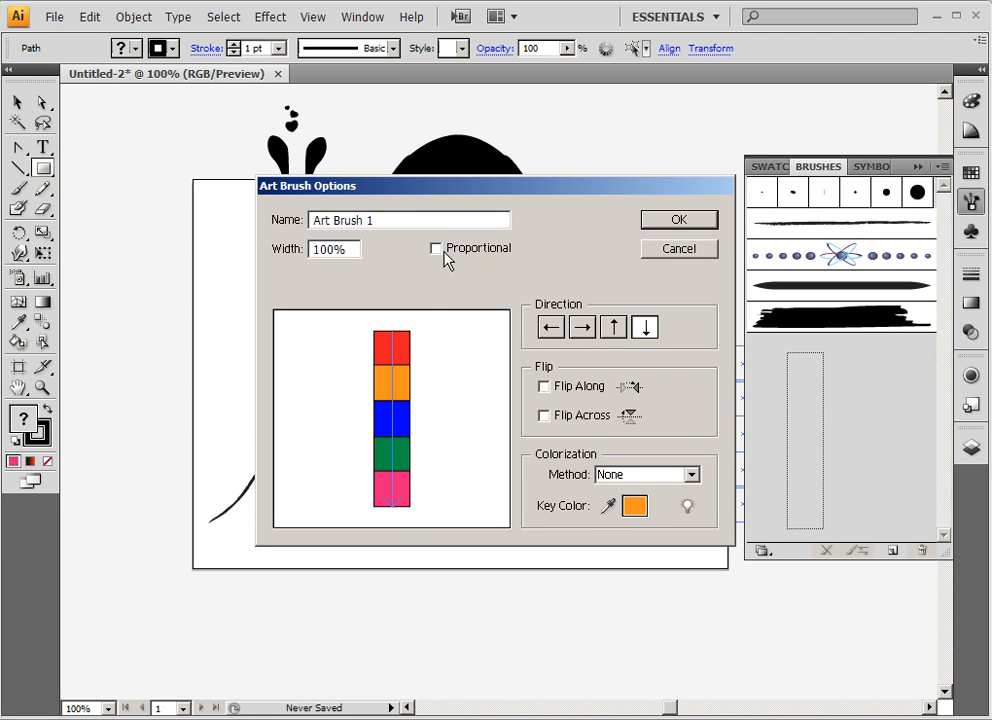
{"action": "left_click", "coordinate": [689, 220]}
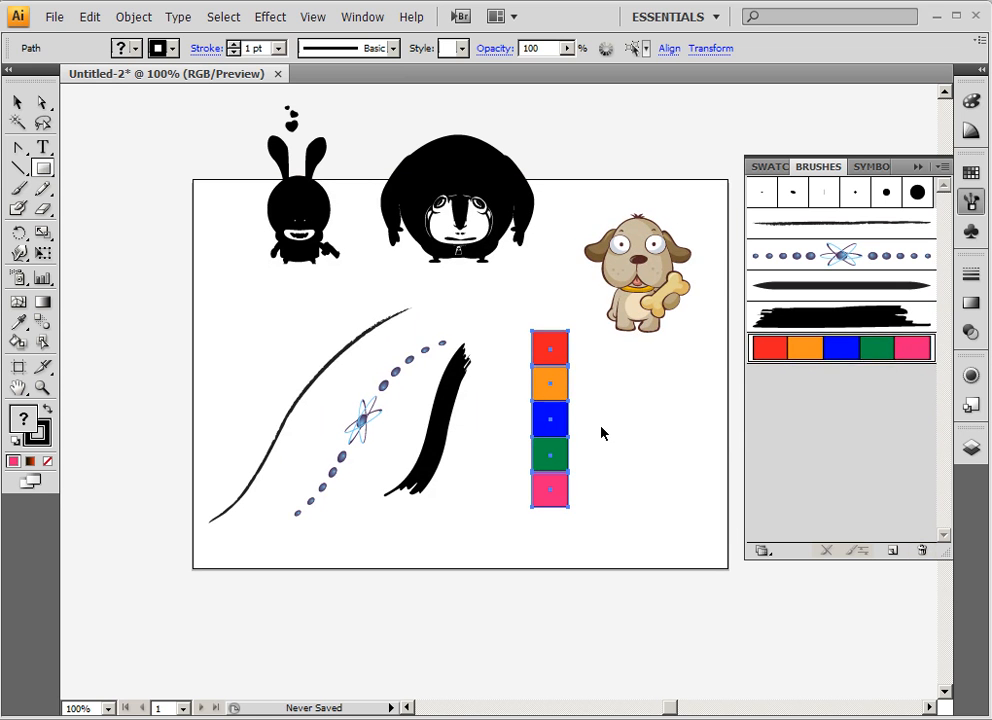
- Apply the new coloured-squares art brush to the thick black stroke
{"action": "left_click", "coordinate": [558, 421]}
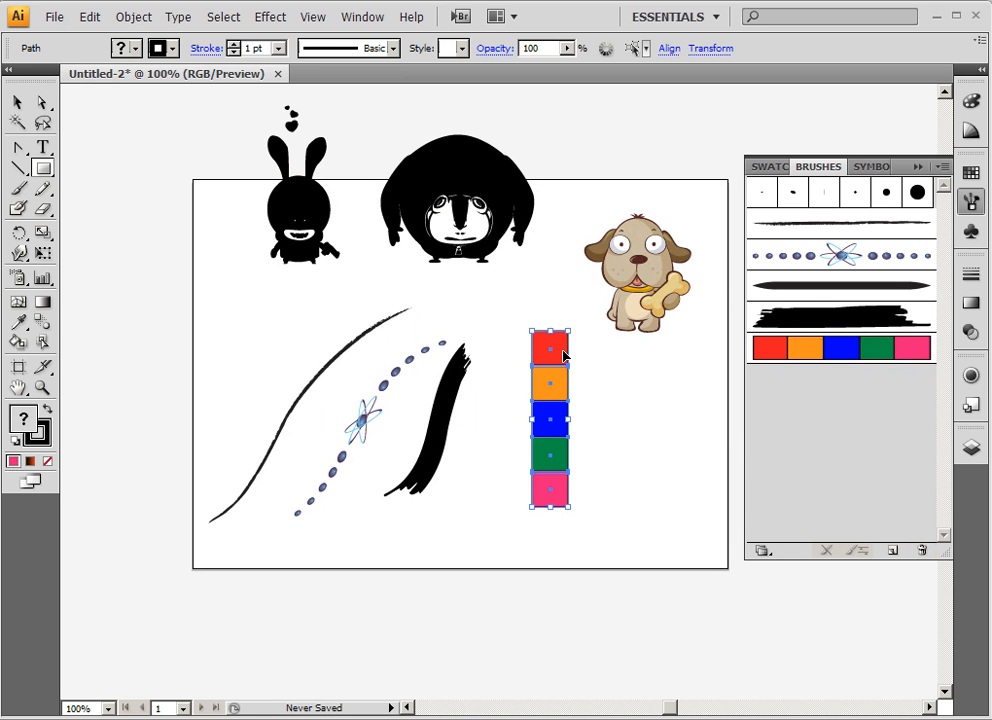
{"action": "left_click_drag", "start_coordinate": [659, 433], "coordinate": [541, 283]}
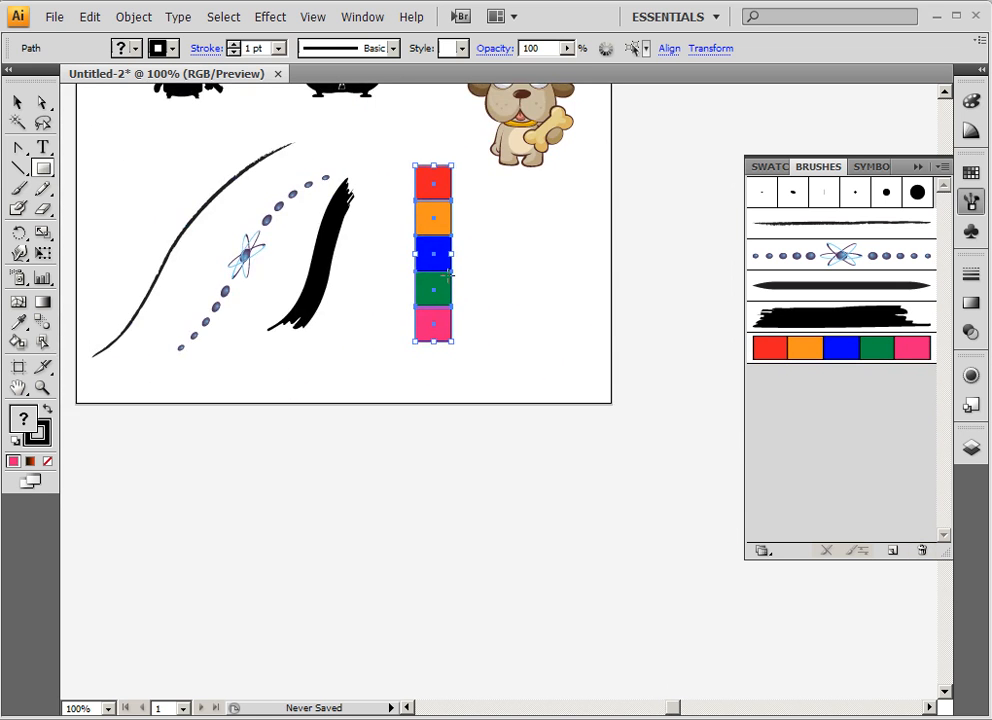
{"action": "left_click", "coordinate": [348, 250]}
{"action": "left_click", "coordinate": [845, 350]}
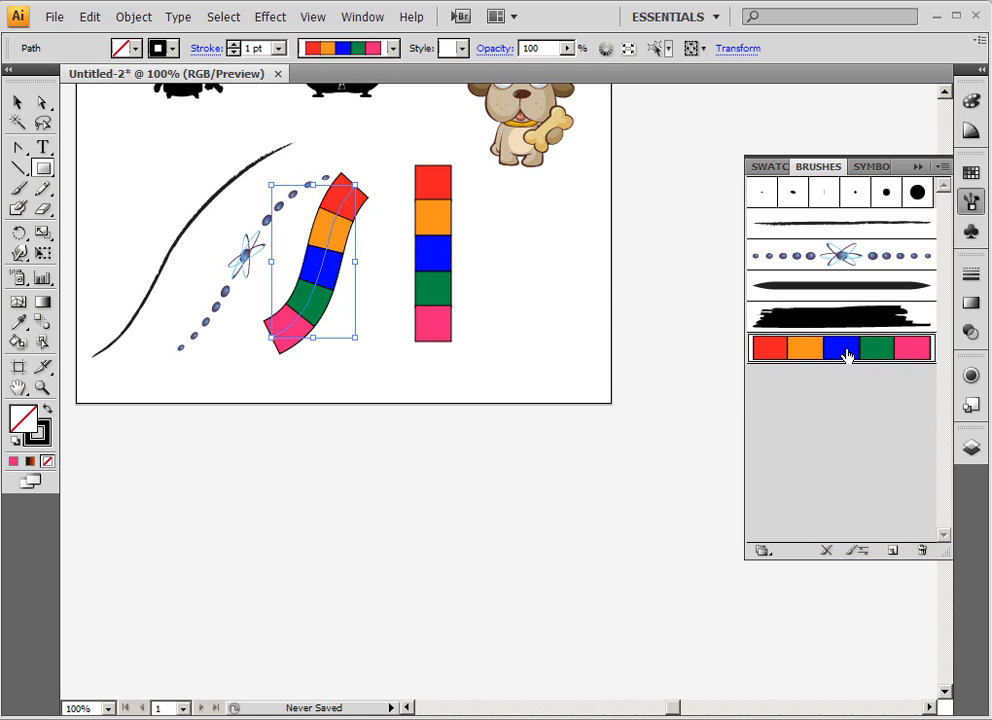
- Move the column of coloured squares together with the dog off the artboard's right side
{"action": "left_click_drag", "start_coordinate": [437, 266], "coordinate": [628, 272]}
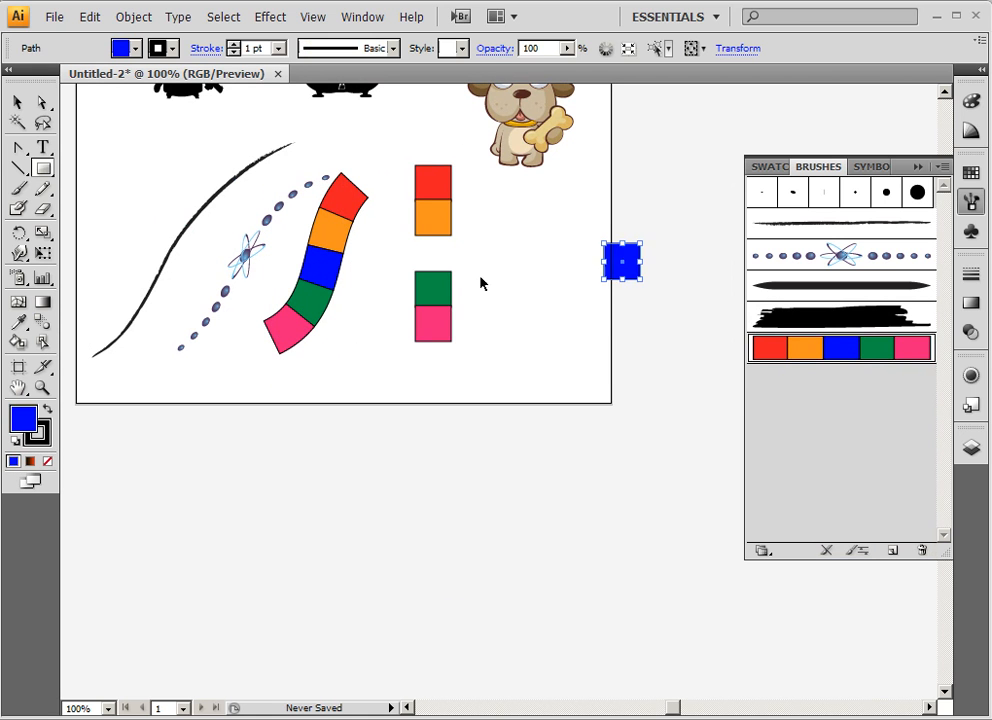
{"action": "key", "text": "ctrl+z"}
{"action": "left_click", "coordinate": [431, 213]}
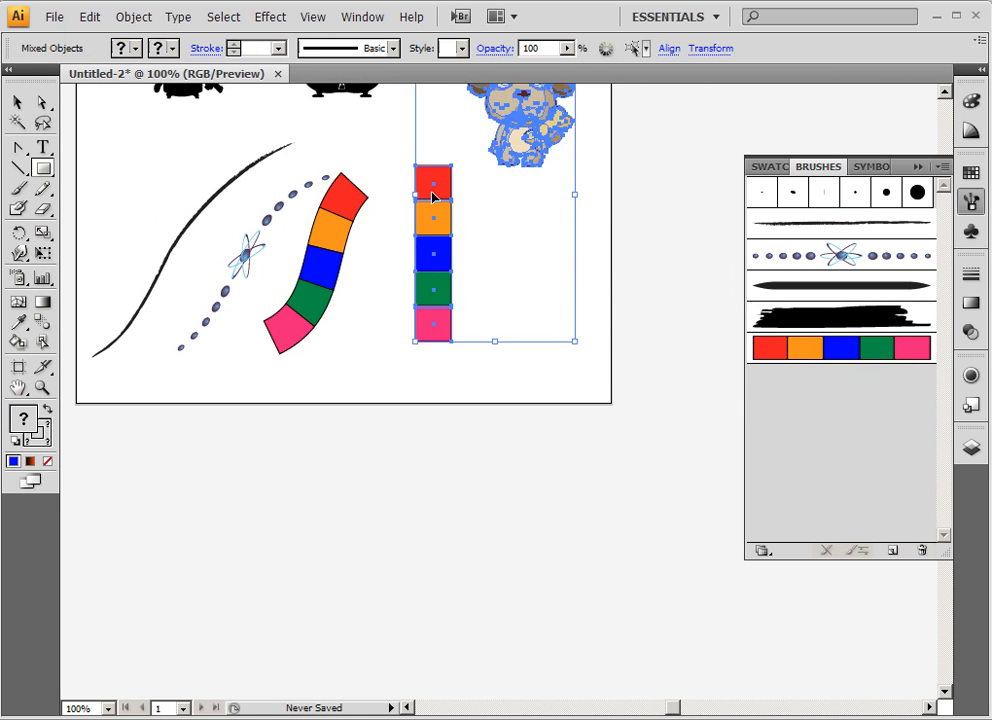
{"action": "left_click_drag", "start_coordinate": [432, 197], "coordinate": [676, 180]}
- Duplicate the coloured-squares stroke to its right and bend the copy by reshaping the handles of its end anchors
{"action": "left_click", "coordinate": [332, 243]}
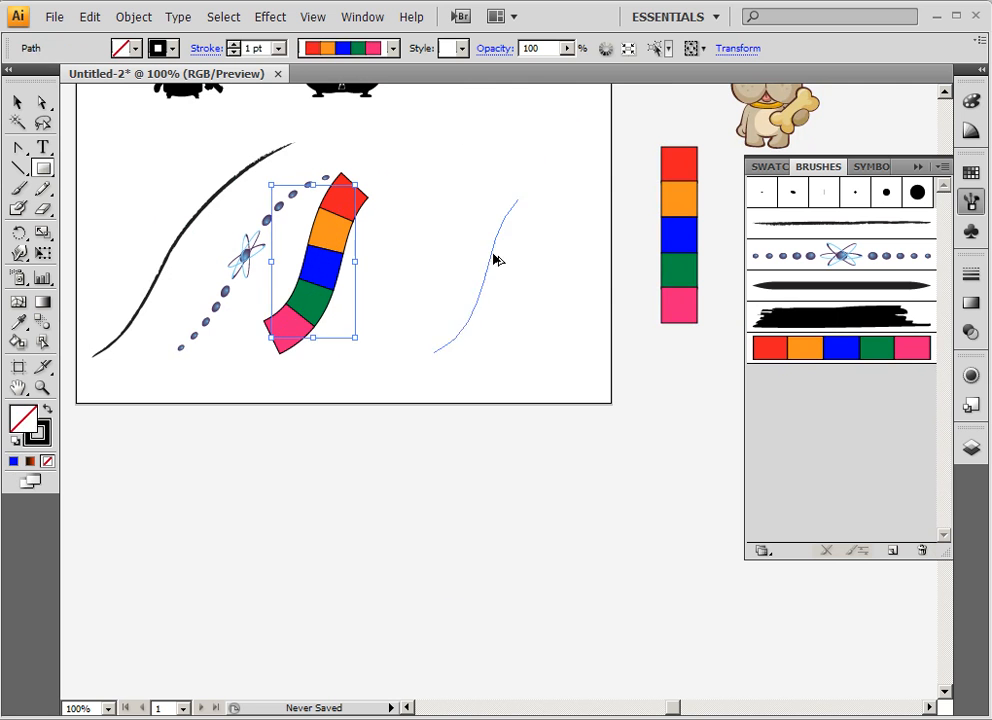
{"action": "left_click_drag", "start_coordinate": [497, 260], "coordinate": [512, 260]}
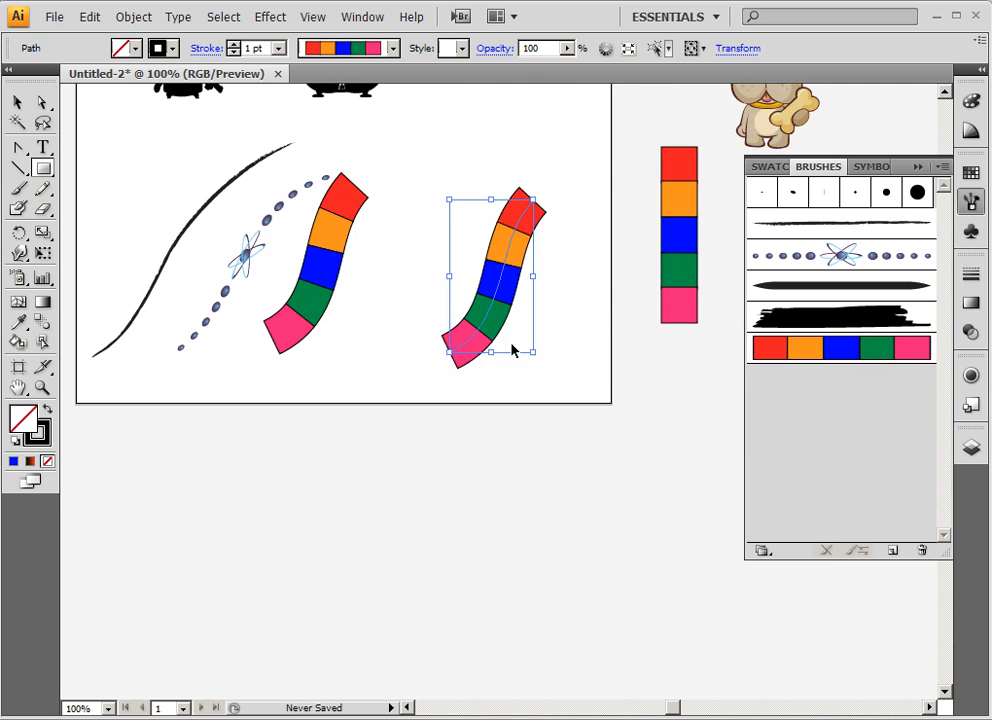
{"action": "left_click", "coordinate": [18, 148]}
{"action": "mouse_move", "coordinate": [451, 353]}
{"action": "left_mouse_down"}
{"action": "mouse_move", "coordinate": [414, 337]}
{"action": "mouse_move", "coordinate": [443, 443]}
{"action": "mouse_move", "coordinate": [471, 436]}
{"action": "left_mouse_up"}
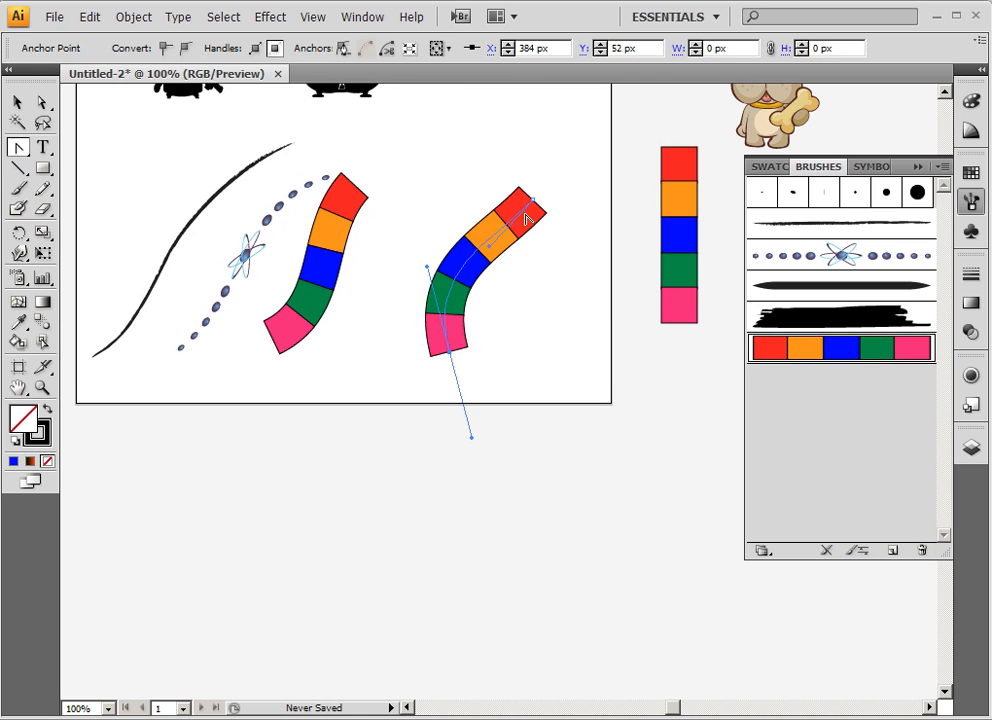
{"action": "left_click", "coordinate": [549, 237]}
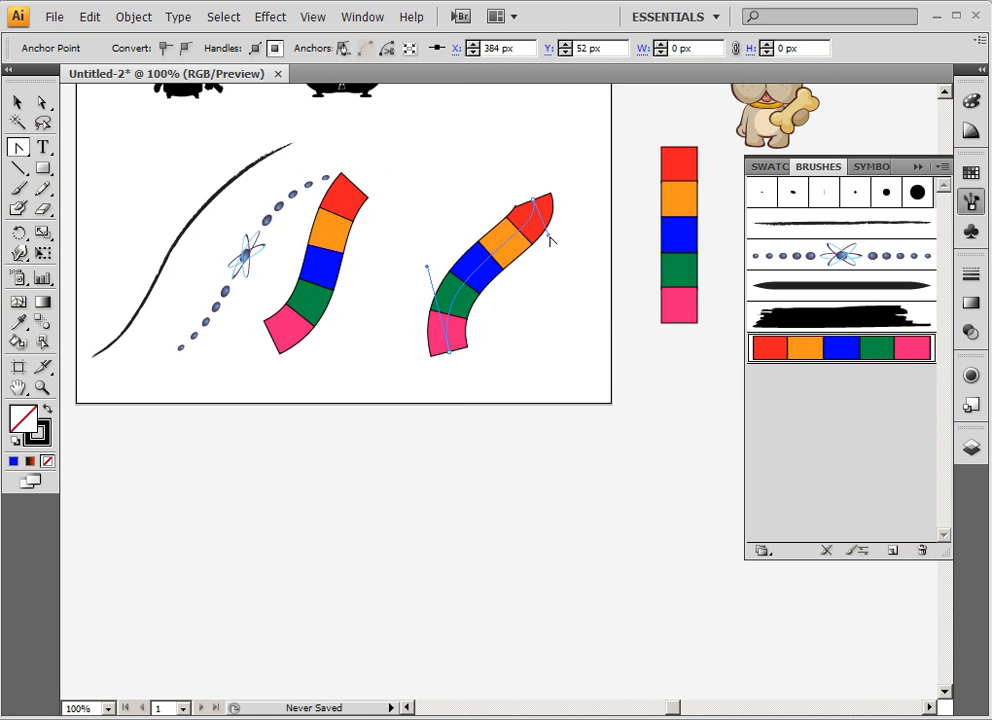
{"action": "left_click_drag", "start_coordinate": [549, 235], "coordinate": [521, 253]}
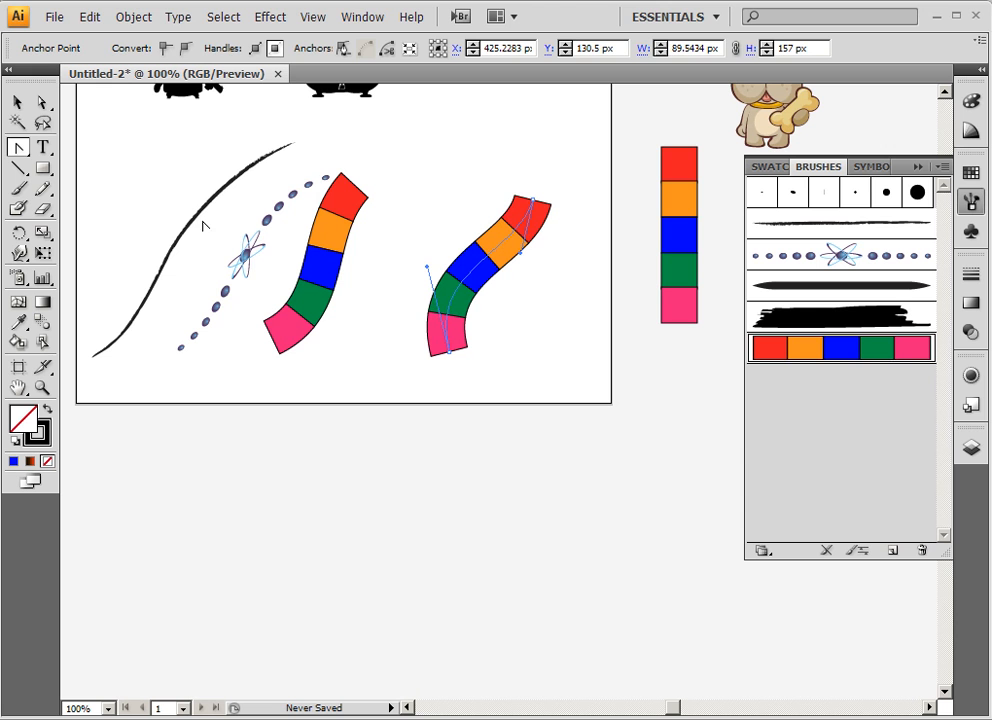
- Delete the charcoal stroke and the dotted atom stroke, and move the two coloured-squares strokes apart to opposite sides of the artboard
{"action": "left_click", "coordinate": [17, 102]}
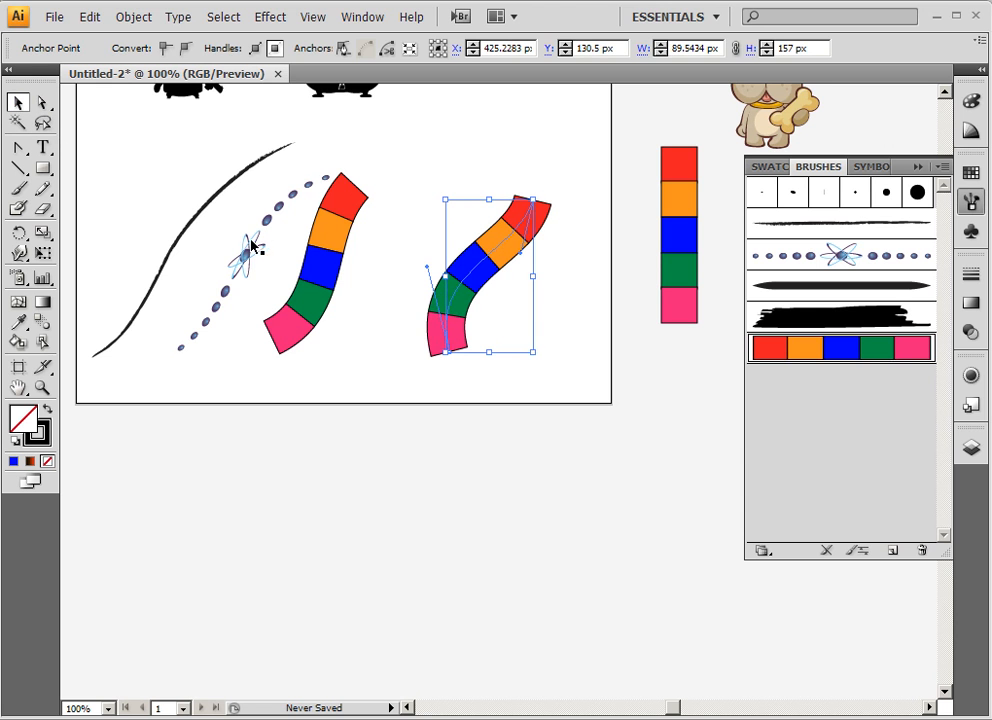
{"action": "mouse_move", "coordinate": [252, 244]}
{"action": "left_mouse_down"}
{"action": "mouse_move", "coordinate": [128, 200]}
{"action": "mouse_move", "coordinate": [115, 185]}
{"action": "left_mouse_up"}
{"action": "mouse_move", "coordinate": [199, 213]}
{"action": "left_mouse_down"}
{"action": "mouse_move", "coordinate": [162, 160]}
{"action": "mouse_move", "coordinate": [213, 212]}
{"action": "left_mouse_up"}
{"action": "left_click", "coordinate": [199, 218], "text": "shift"}
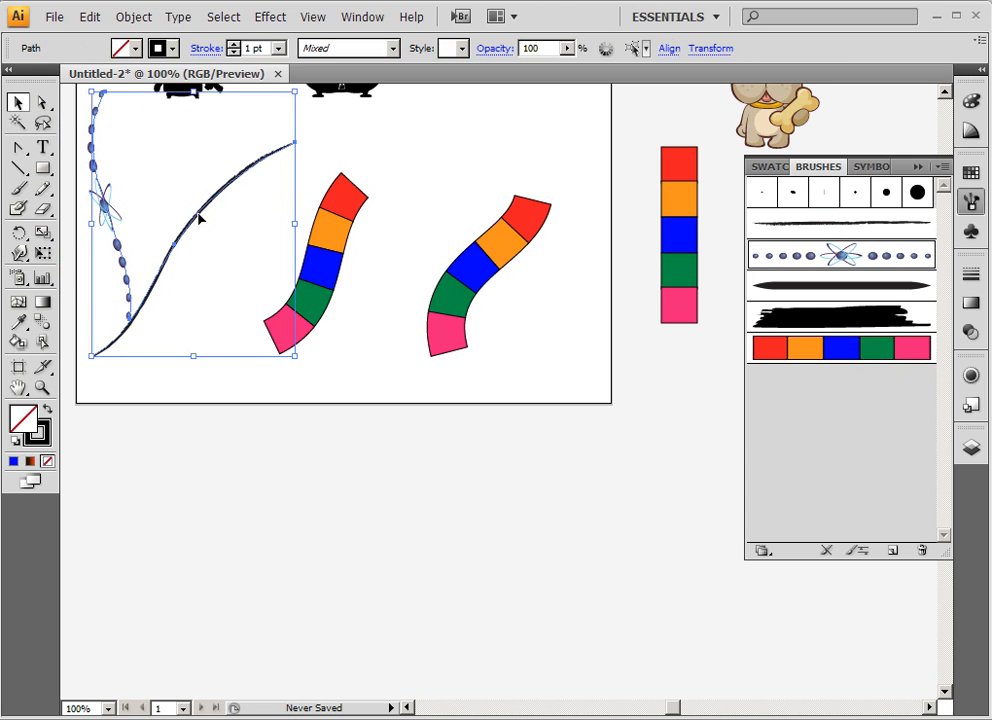
{"action": "key", "text": "Delete"}
{"action": "left_click_drag", "start_coordinate": [175, 315], "coordinate": [173, 310]}
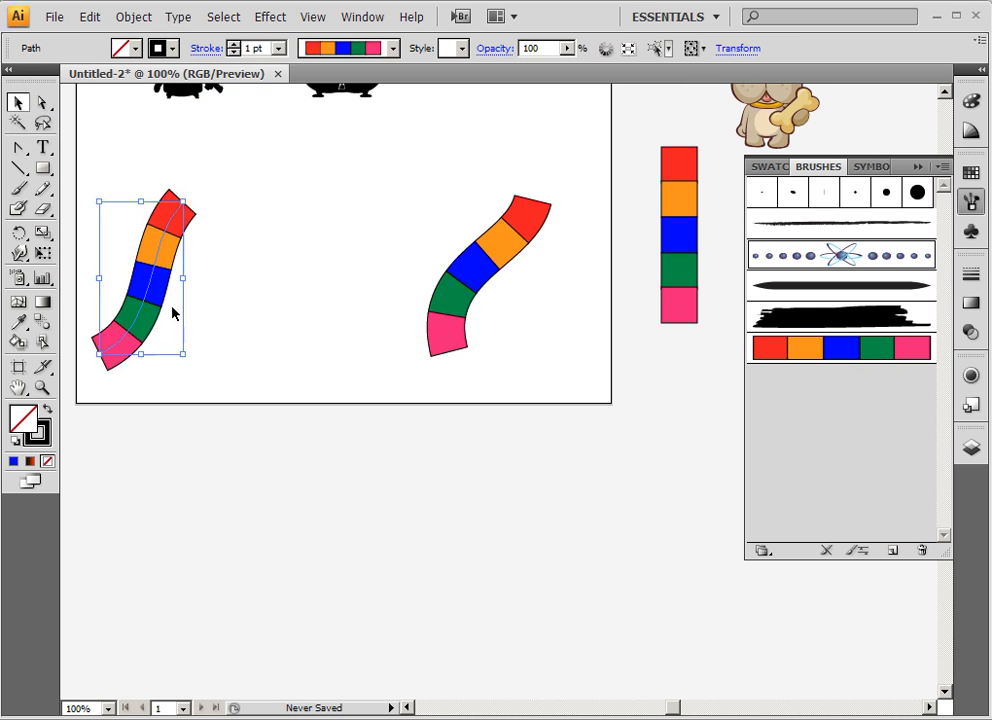
{"action": "left_click_drag", "start_coordinate": [485, 283], "coordinate": [527, 285]}
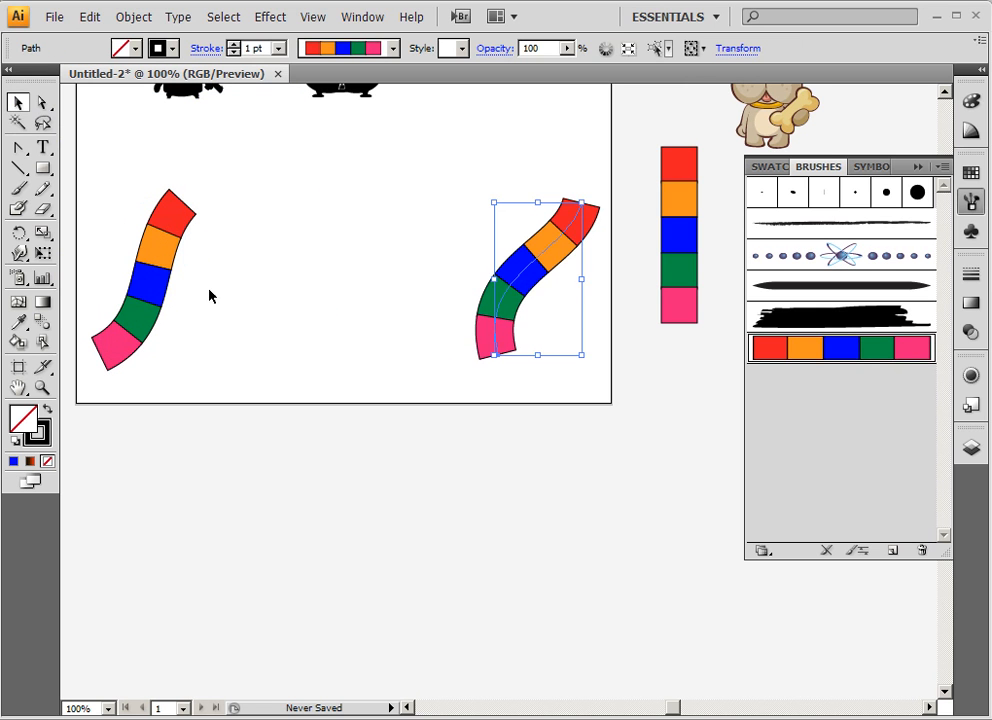
- Blend the two coloured-squares strokes with the Blend tool and select the whole blend
{"action": "left_click", "coordinate": [160, 290], "text": "shift"}
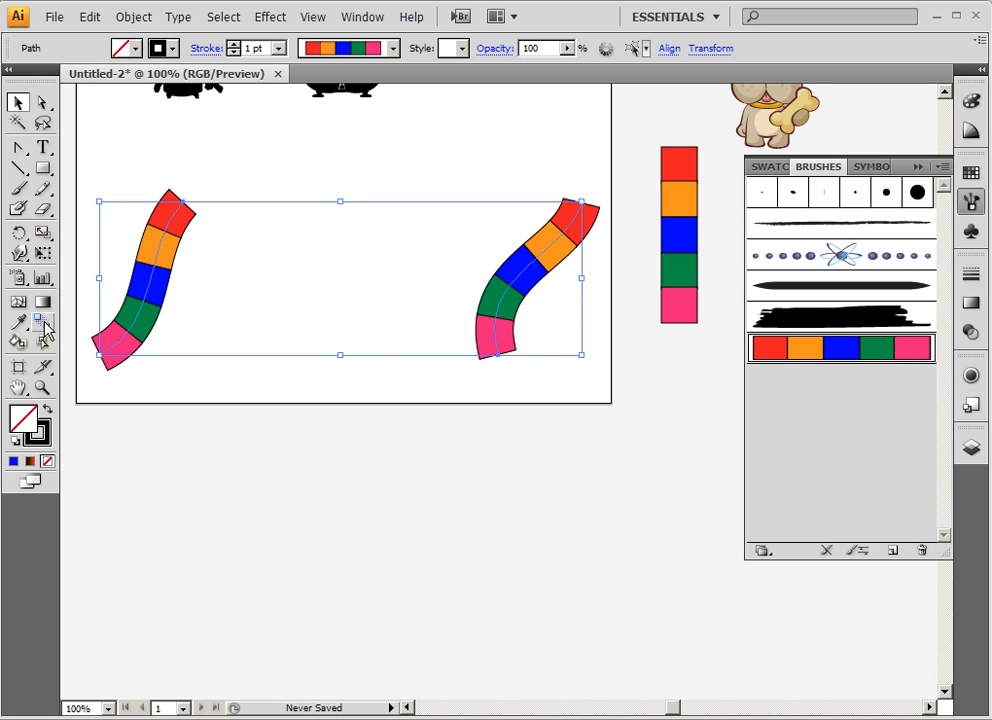
{"action": "key", "text": "w"}
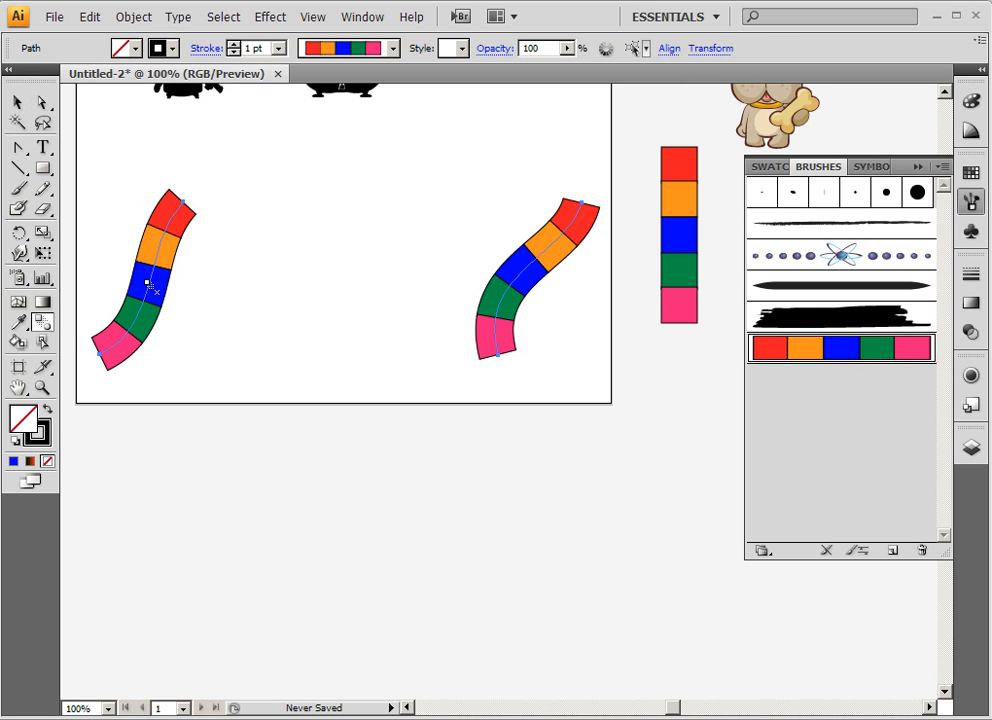
{"action": "left_click", "coordinate": [535, 263]}
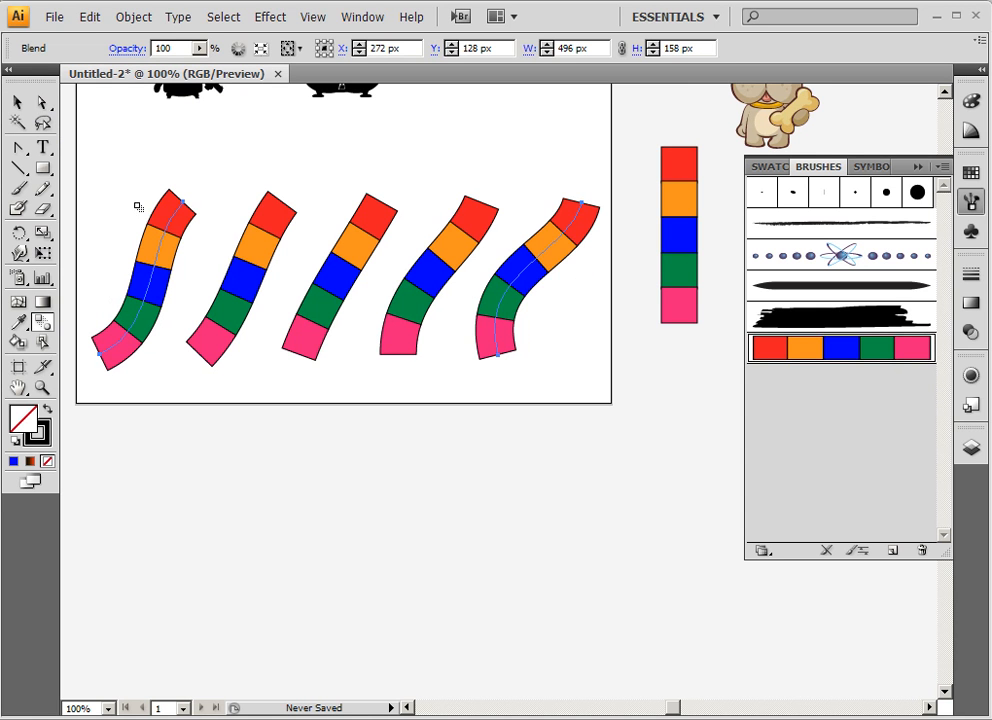
{"action": "key", "text": "v"}
{"action": "key", "text": "ctrl+shift+a"}
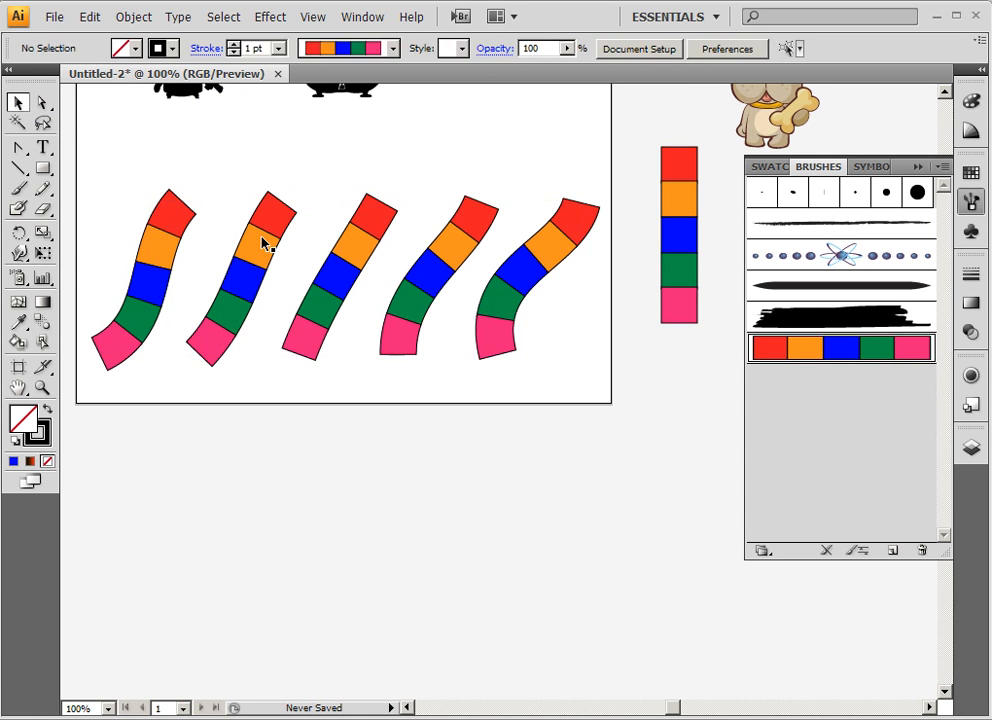
{"action": "left_click", "coordinate": [160, 231]}
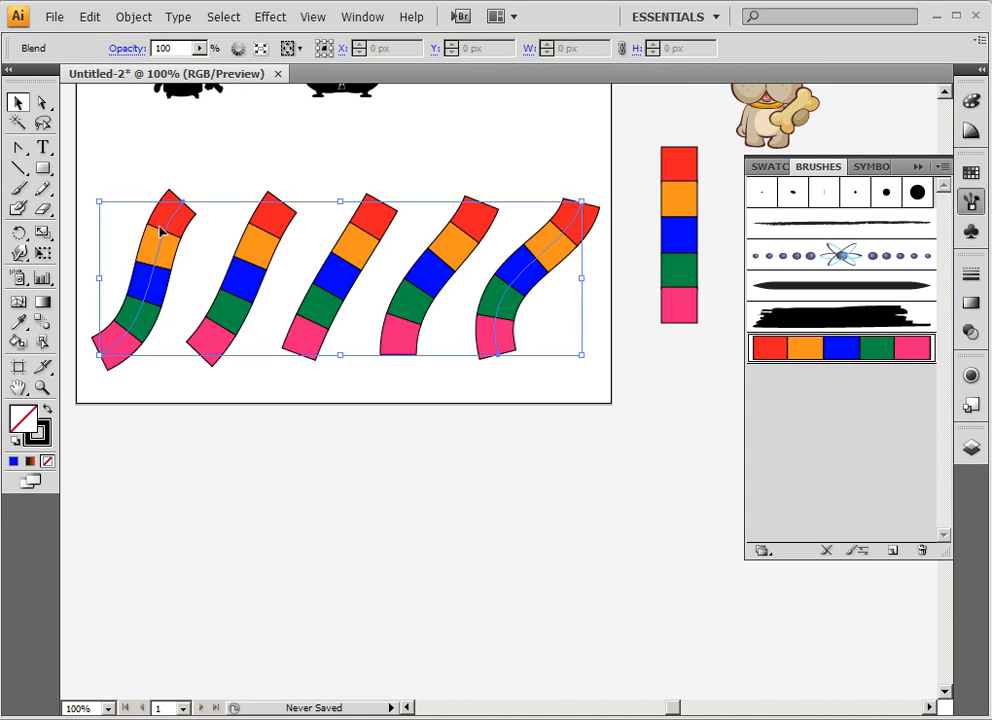
{"action": "left_click", "coordinate": [133, 17]}
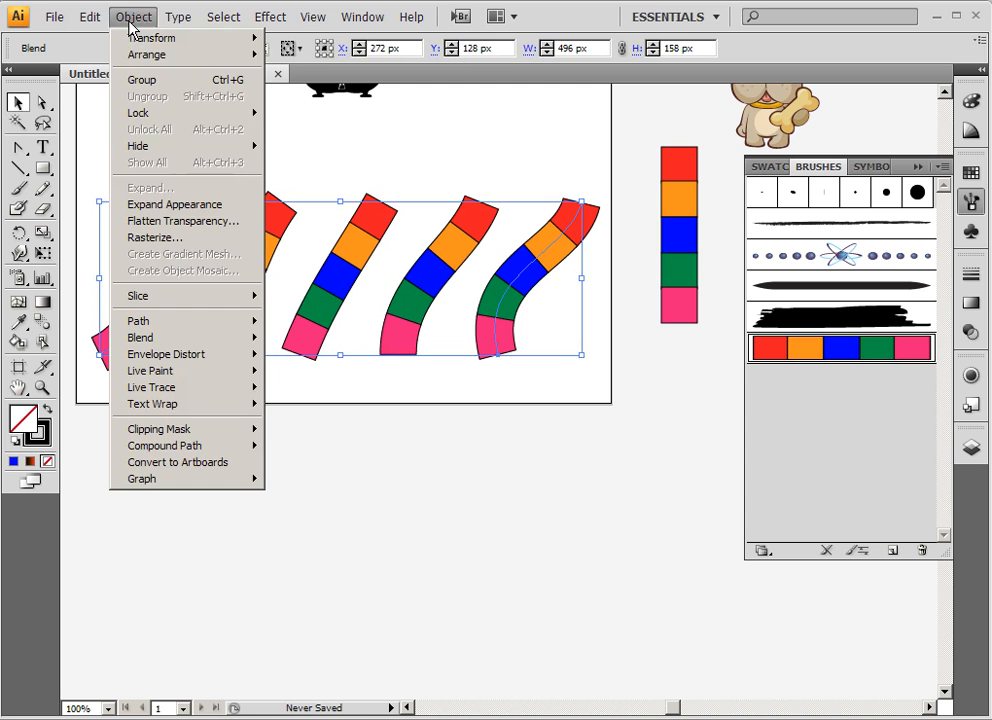
{"action": "left_click", "coordinate": [169, 214]}
{"action": "key", "text": "ctrl+z"}
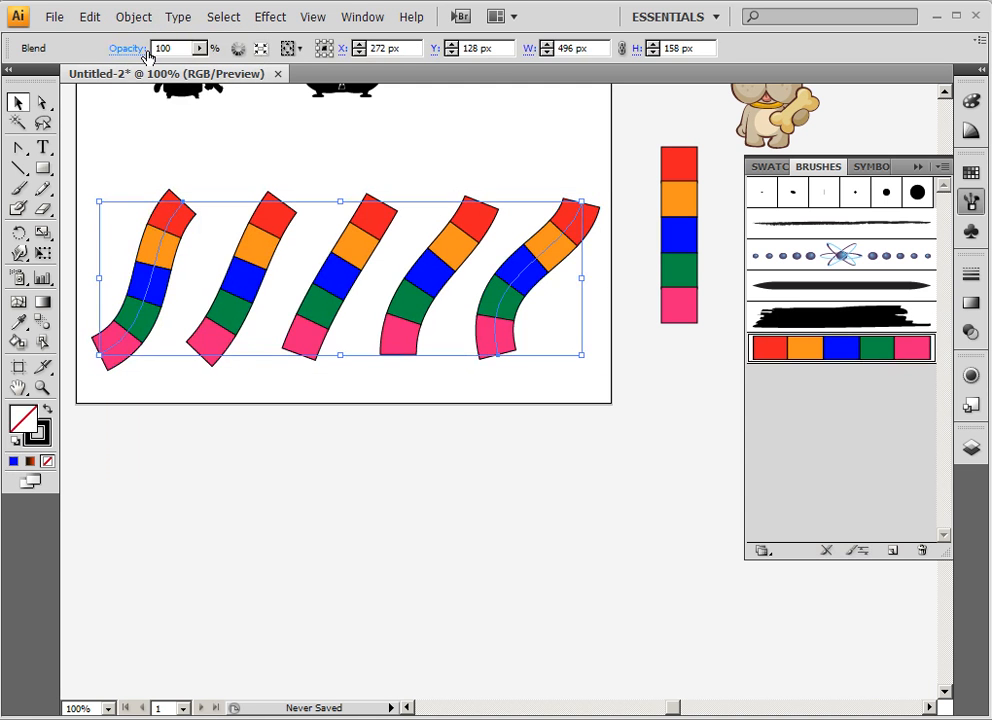
- Flatten the blend's transparency using the Medium Resolution preset with a raster/vector balance of 75 and strokes converted to outlines
{"action": "left_click", "coordinate": [131, 17]}
{"action": "left_click", "coordinate": [166, 219]}
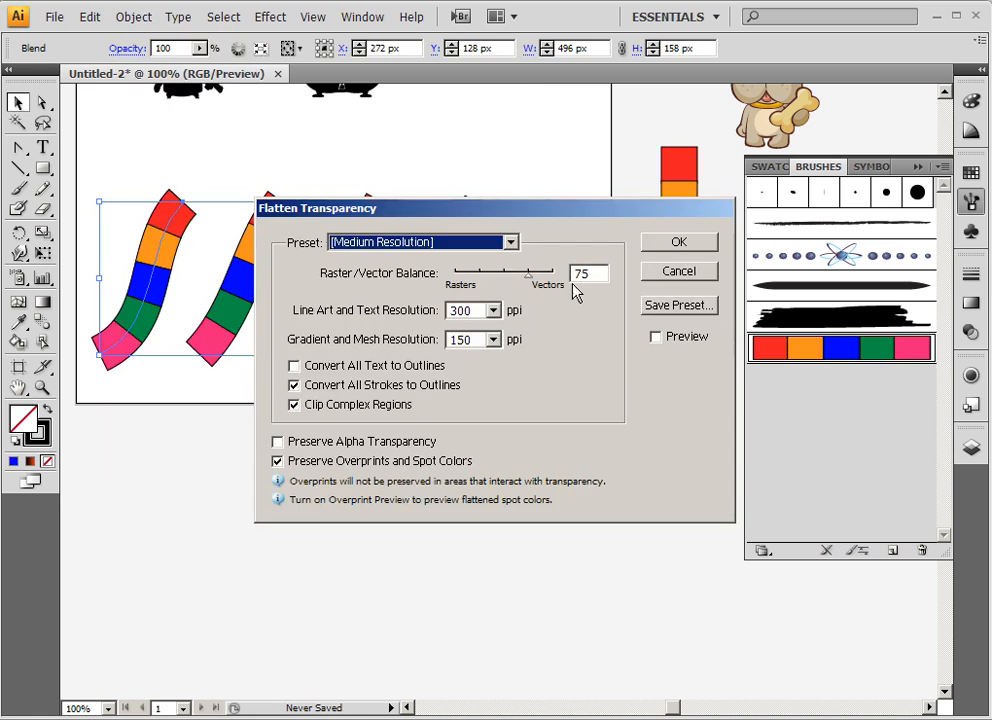
{"action": "left_click", "coordinate": [679, 244]}
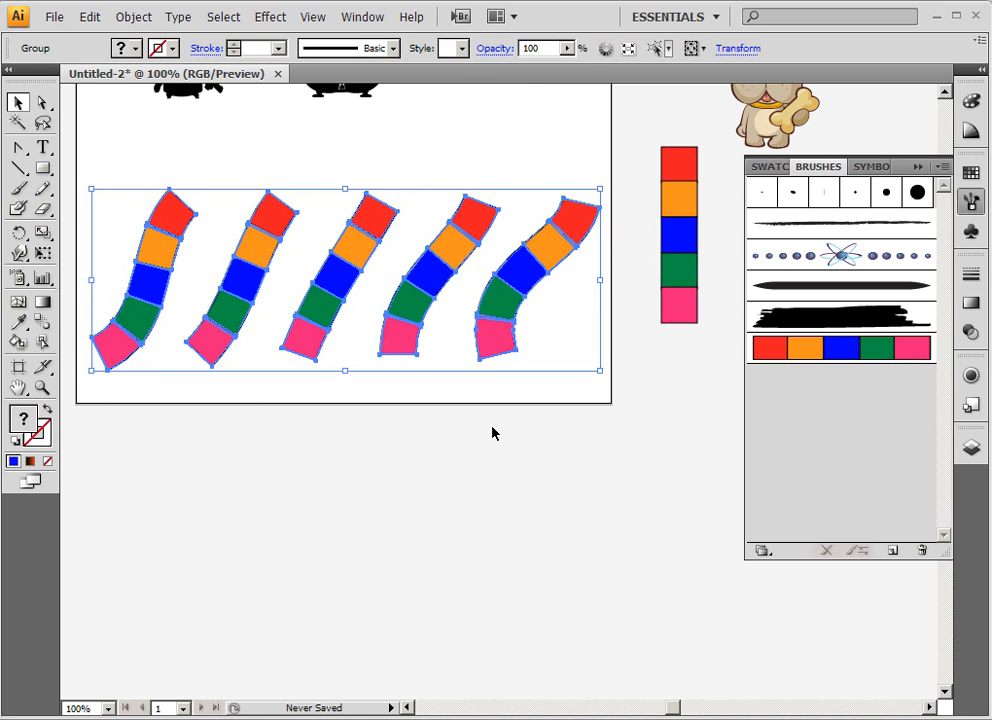
- Isolate the flattened group and select all pieces of its second coloured-squares strip
{"action": "double_click", "coordinate": [252, 288]}
{"action": "left_click", "coordinate": [251, 289]}
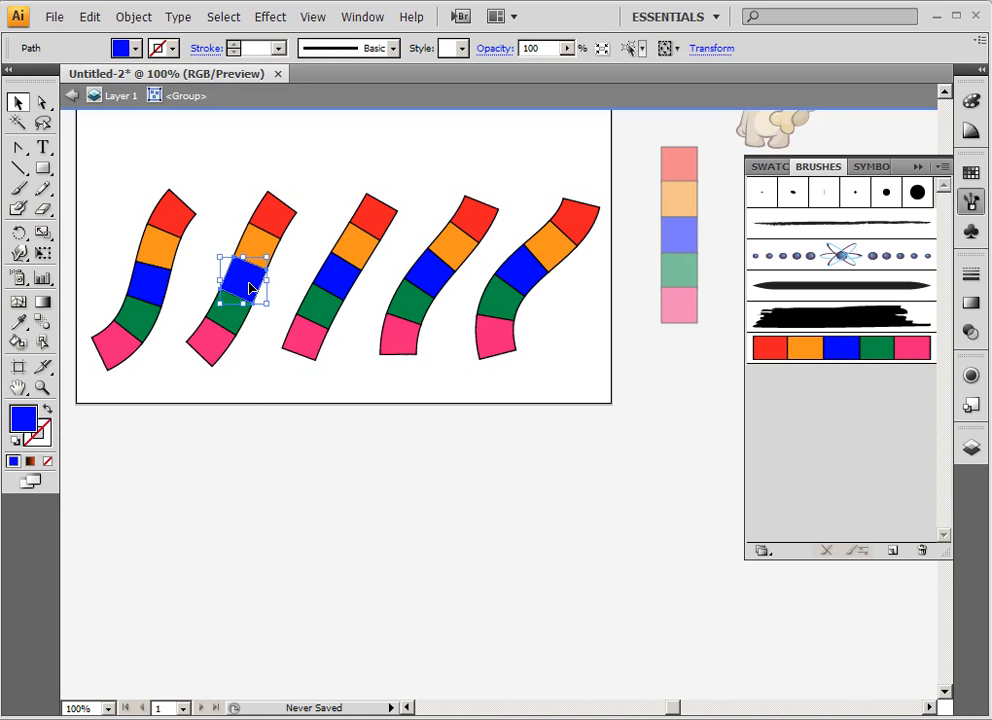
{"action": "left_click_drag", "start_coordinate": [303, 166], "coordinate": [217, 176]}
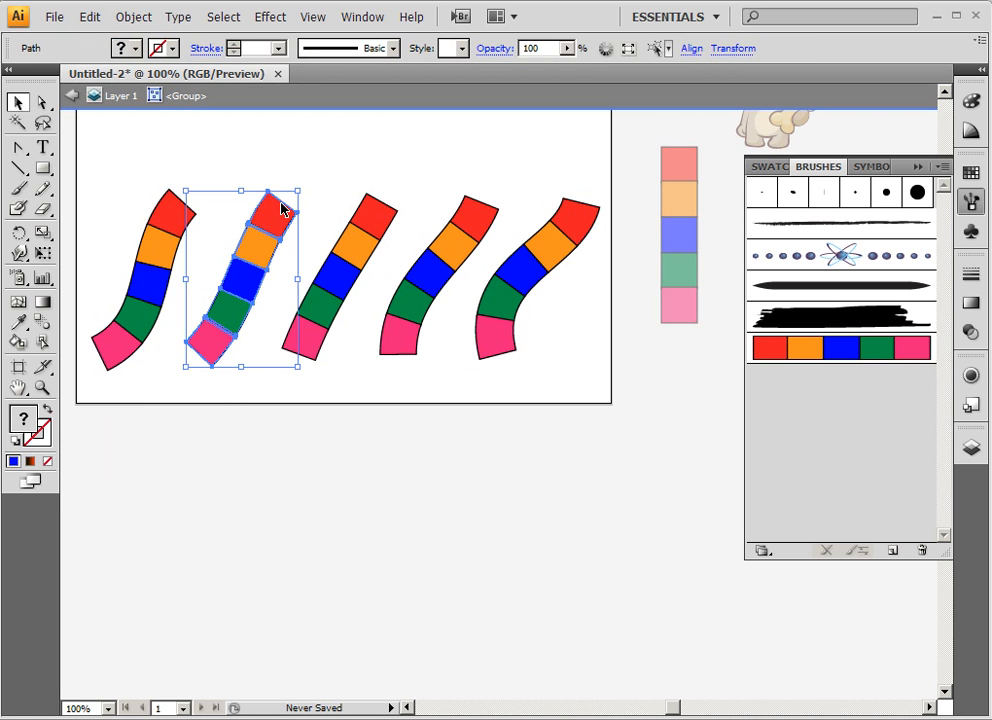